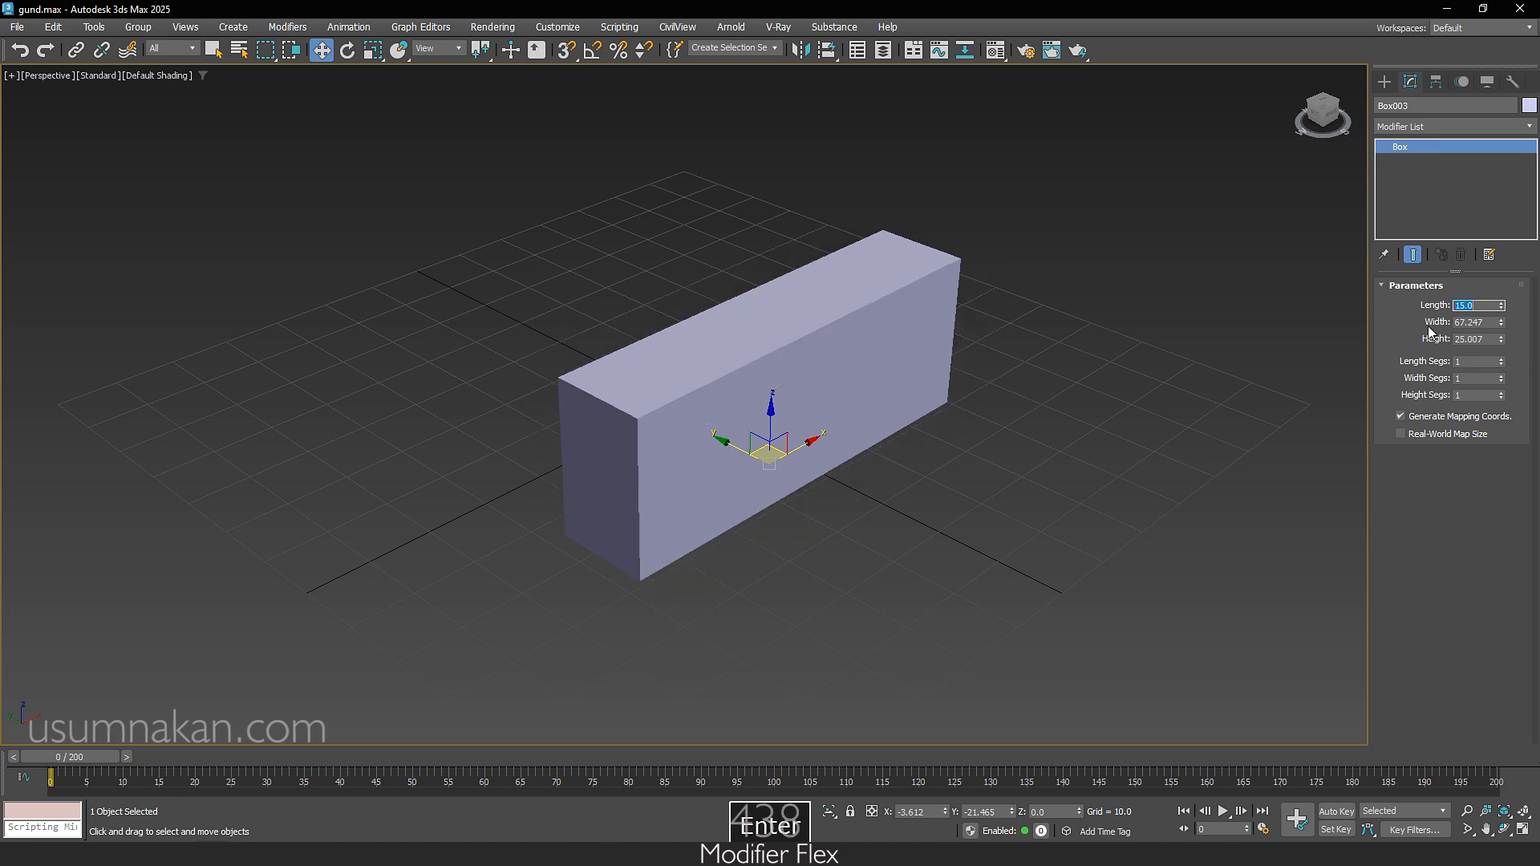
Step: Set the box's width to 200 and its height to 15
key("Tab")
type("20")
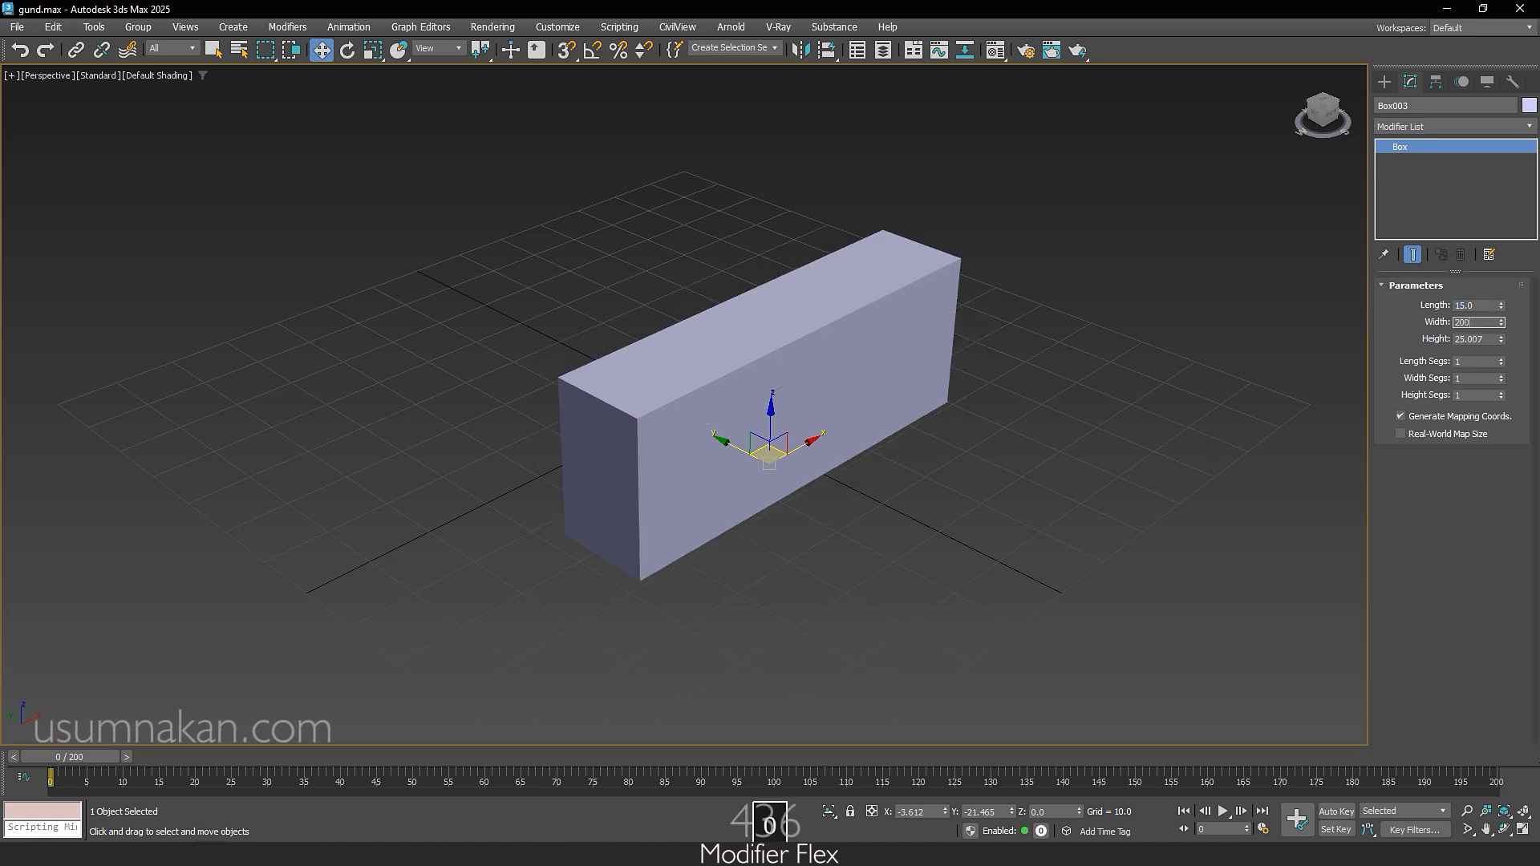
type("0")
key("Return")
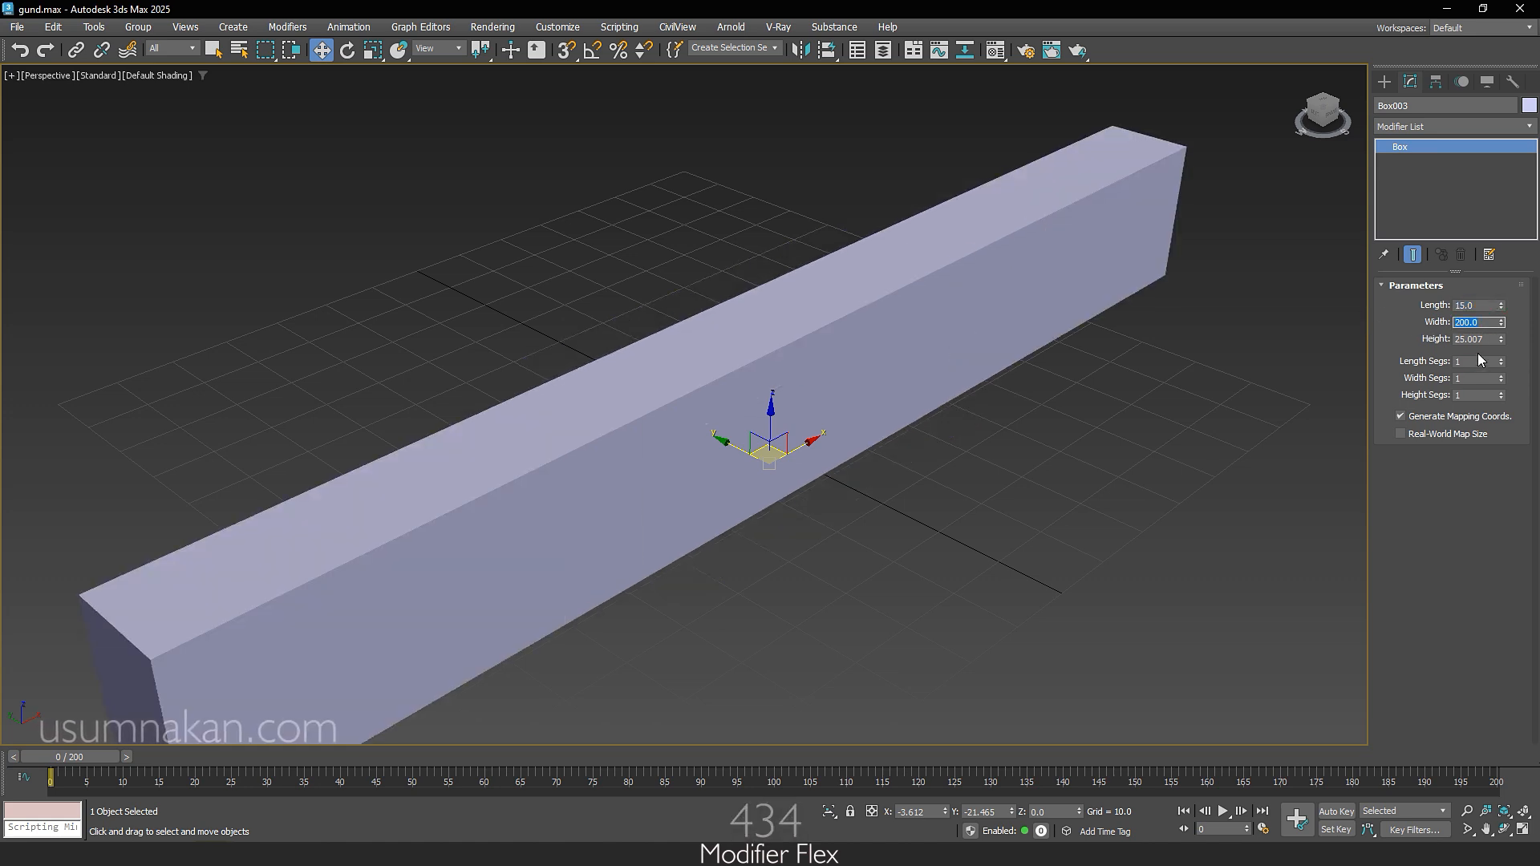
key("Tab")
type("1")
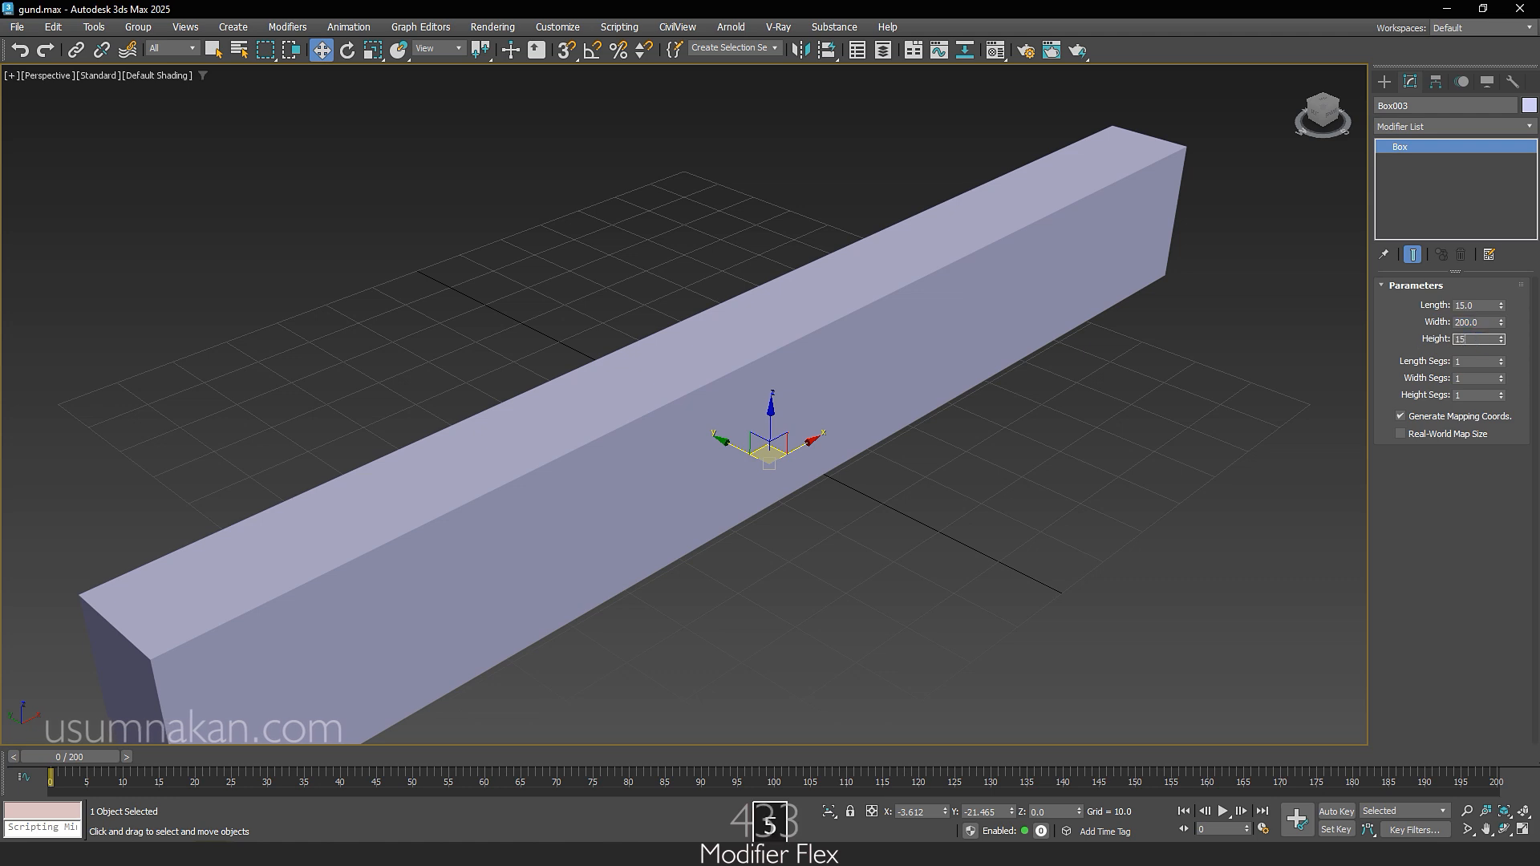
key("Return")
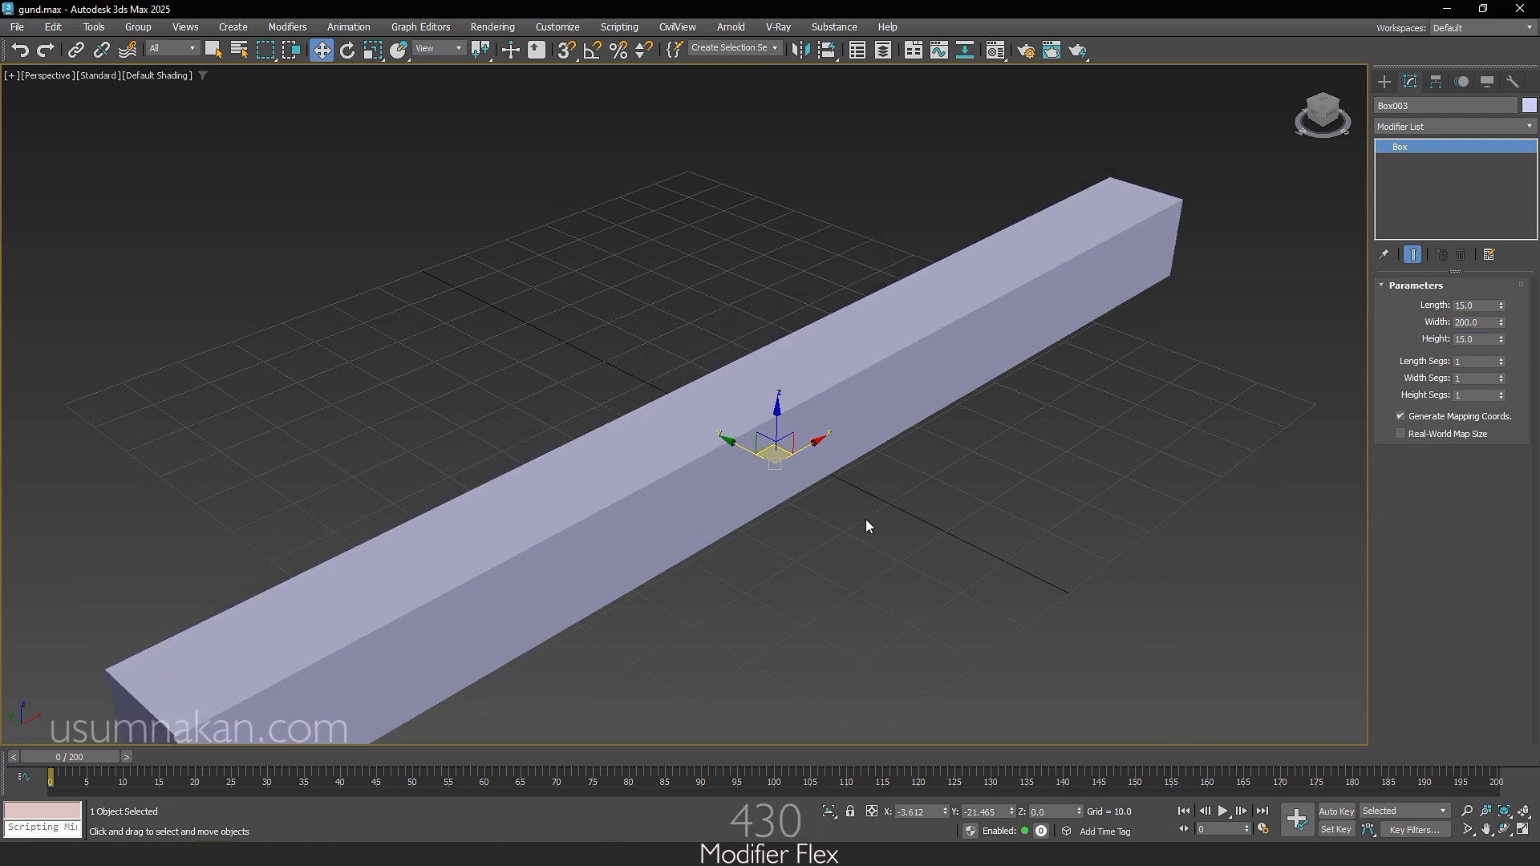
Step: Start an Array of the box, reset all its parameters, and set the incremental Y move to 15.1 units
scroll(865, 518, "down", 3)
middle_click_drag(865, 518, 916, 496)
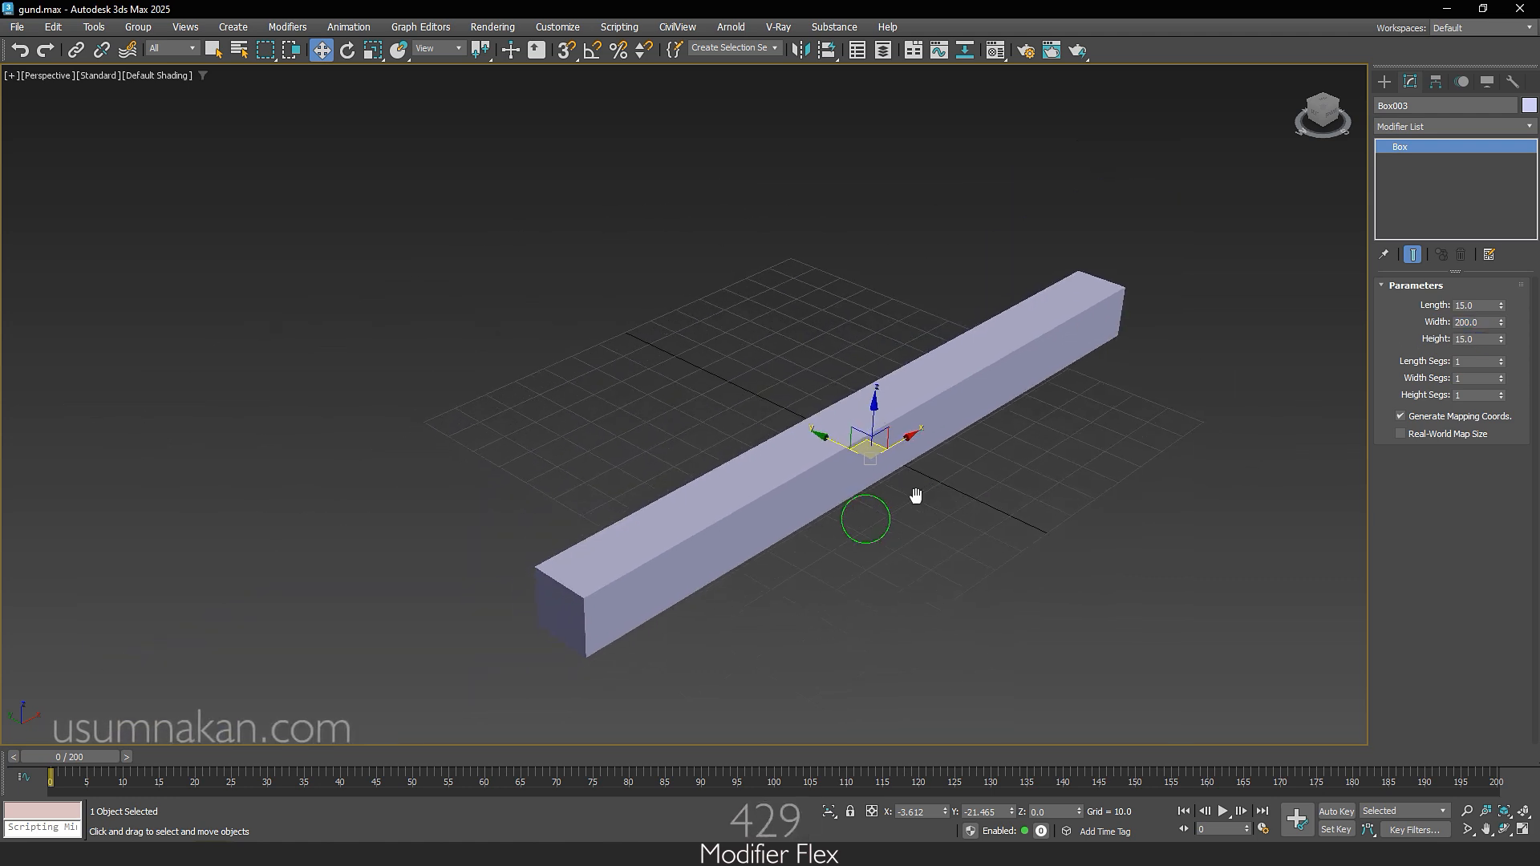
left_click(93, 25)
left_click(137, 349)
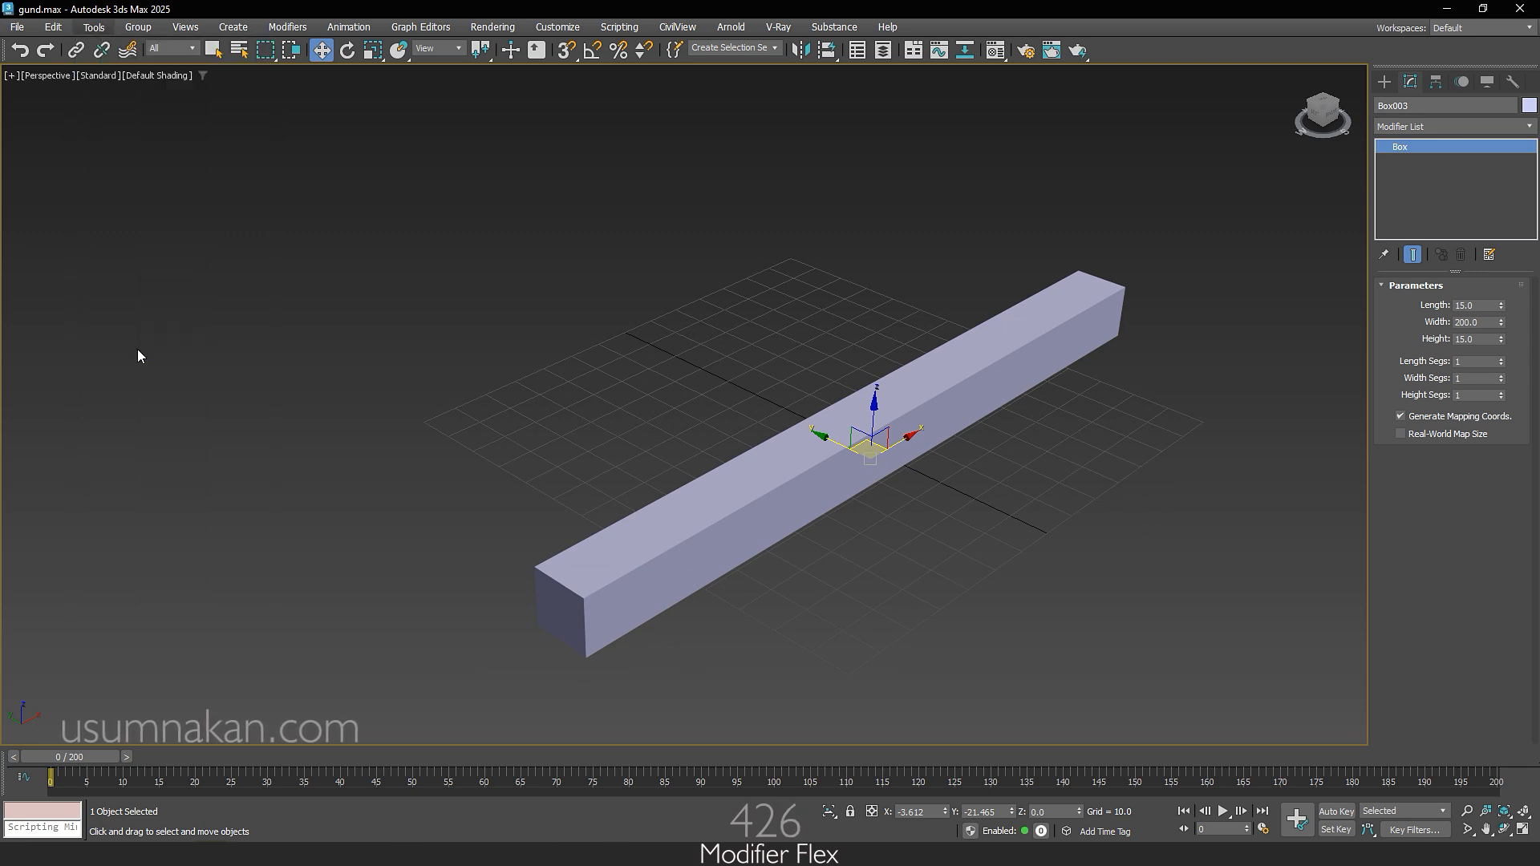
left_click_drag(709, 286, 333, 117)
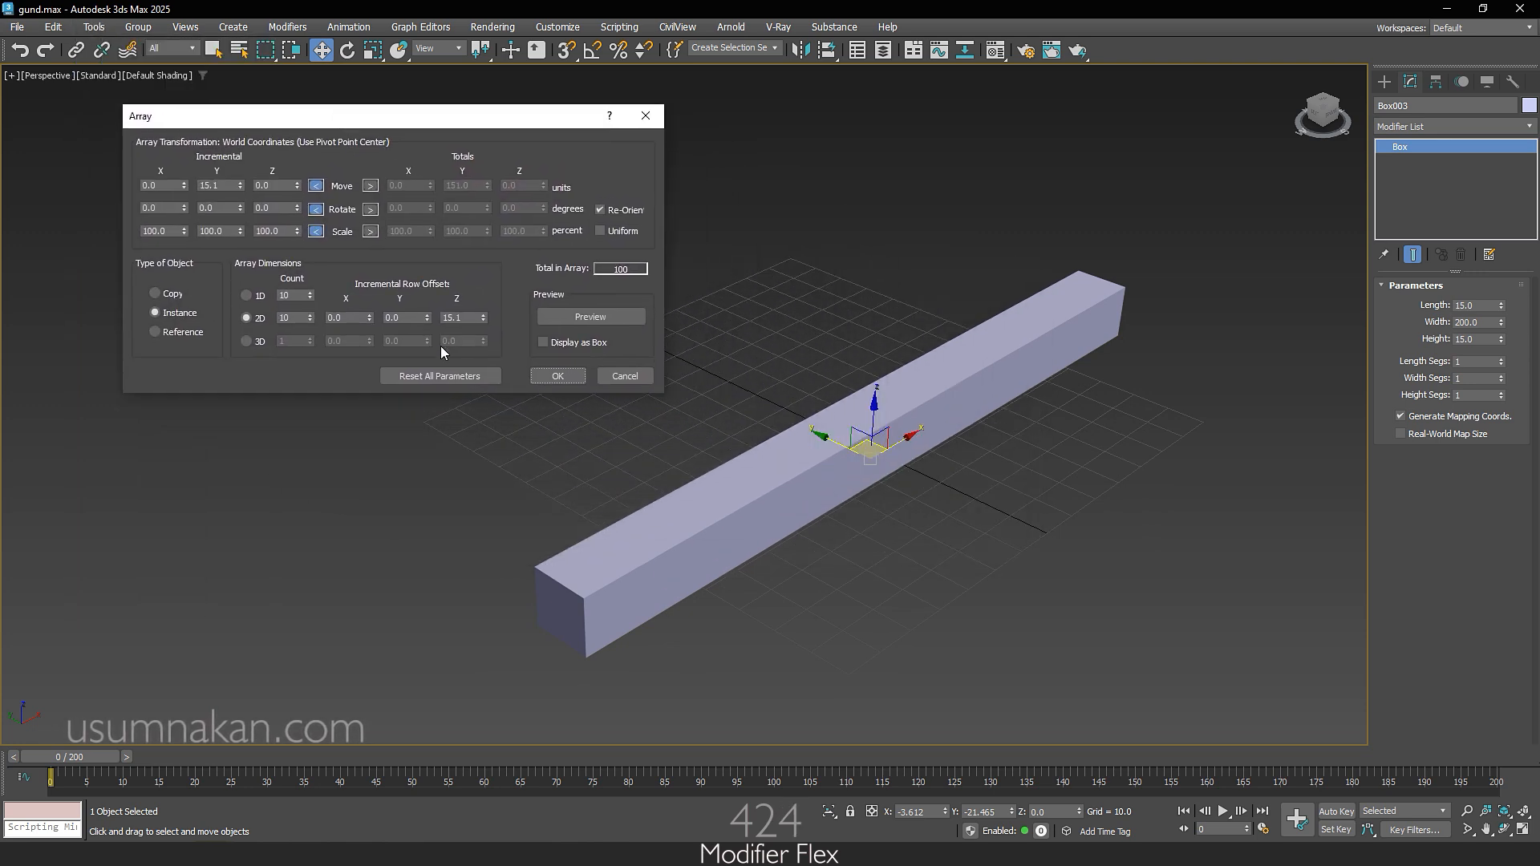
left_click(447, 377)
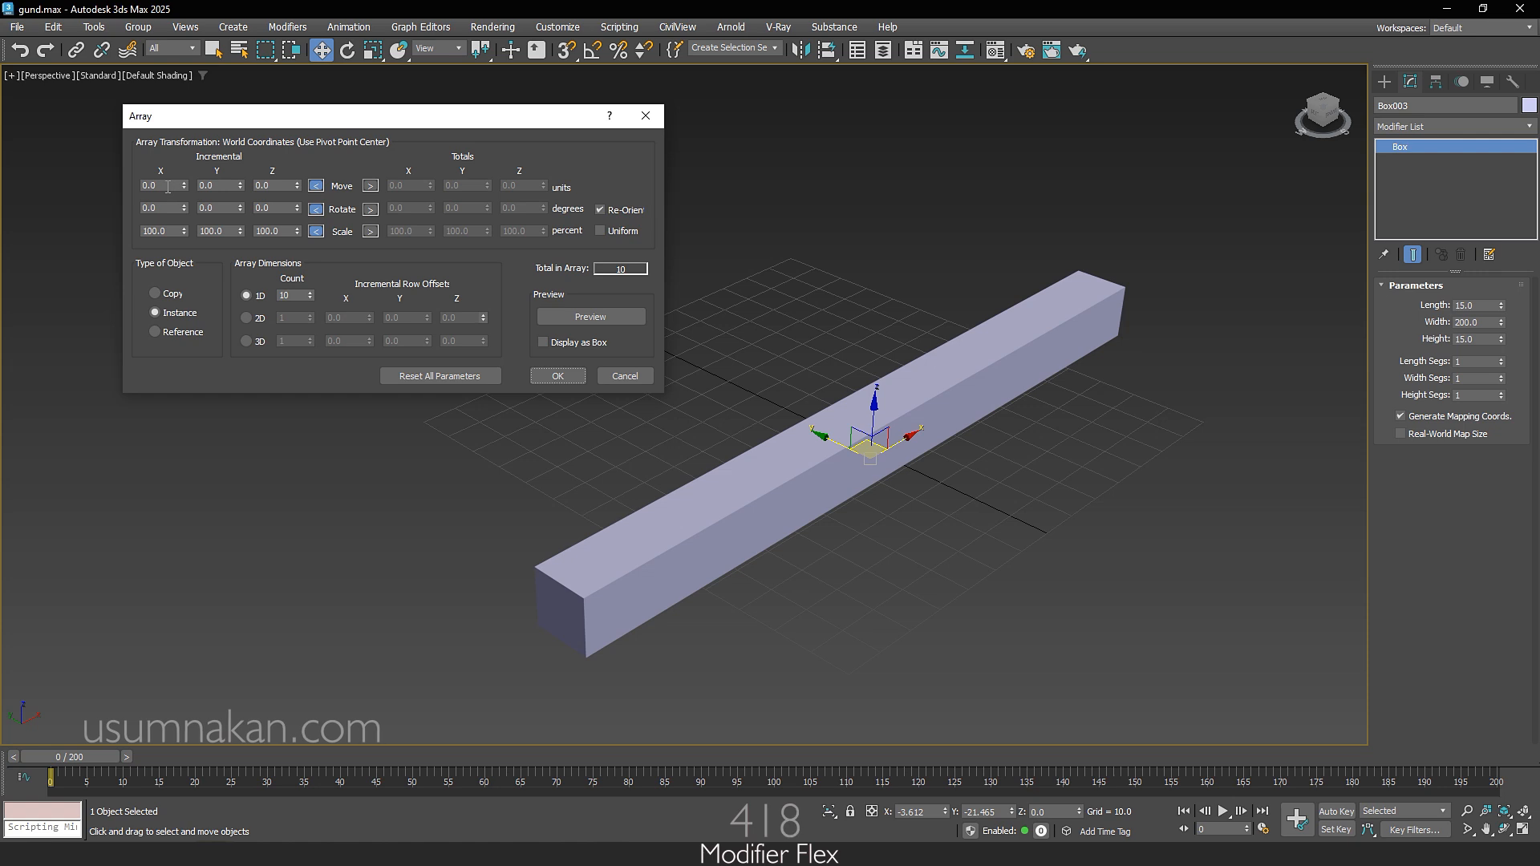
key("Tab")
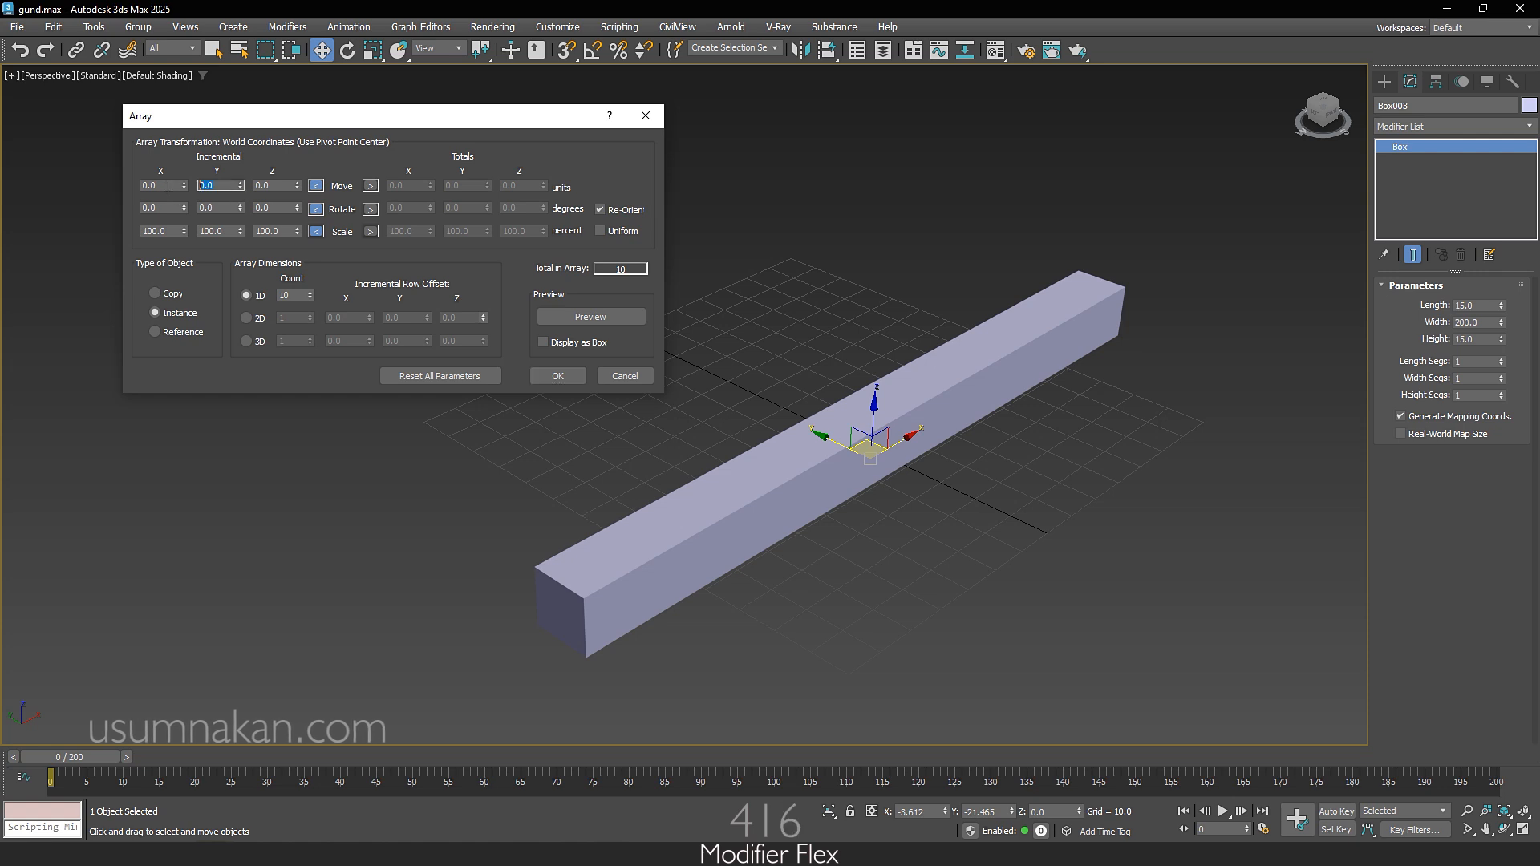
type("15.1")
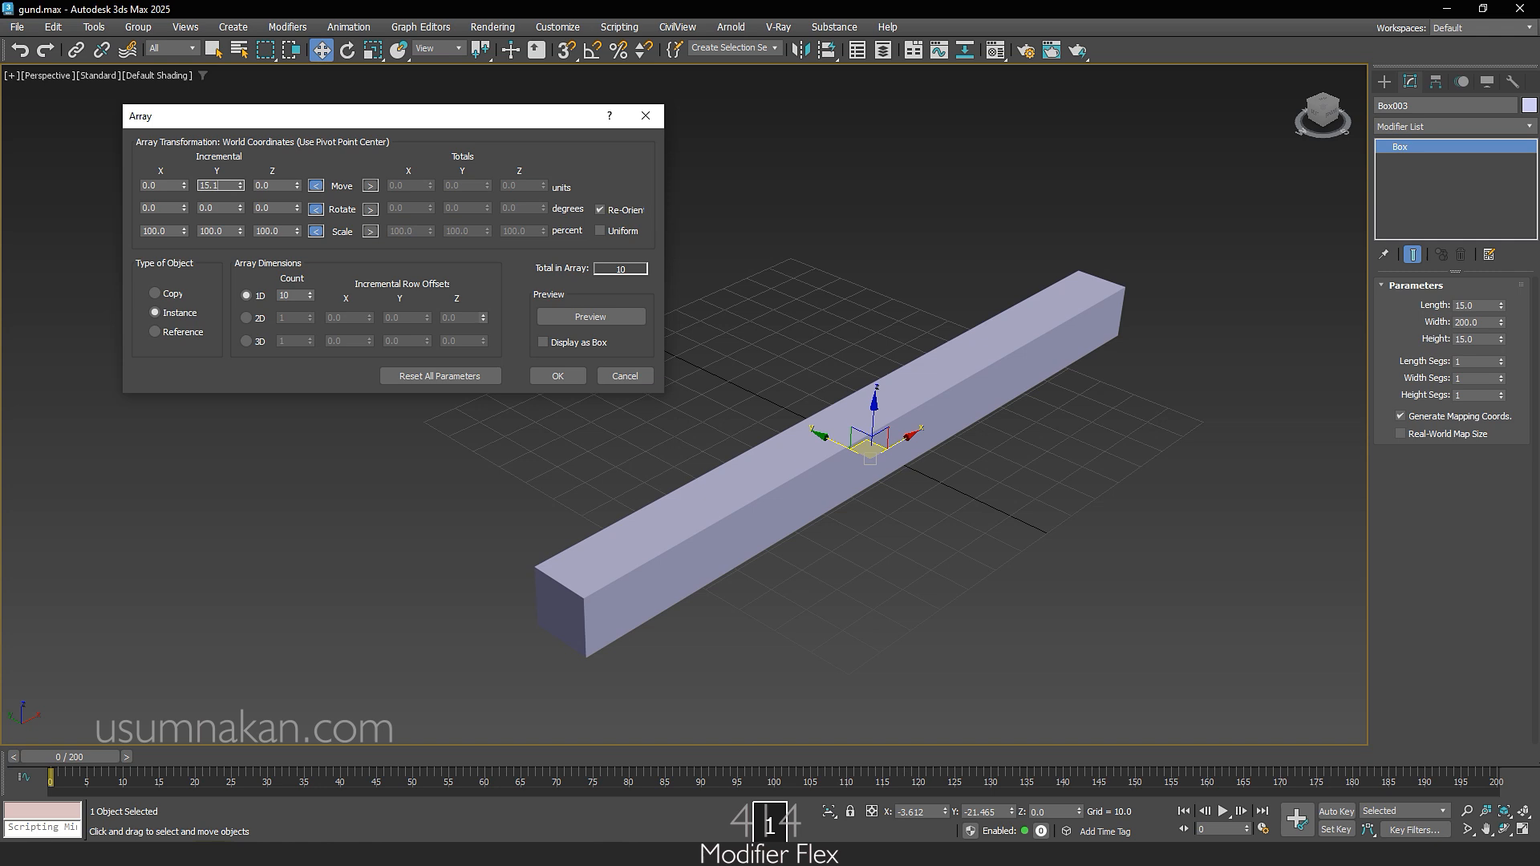
key("Return")
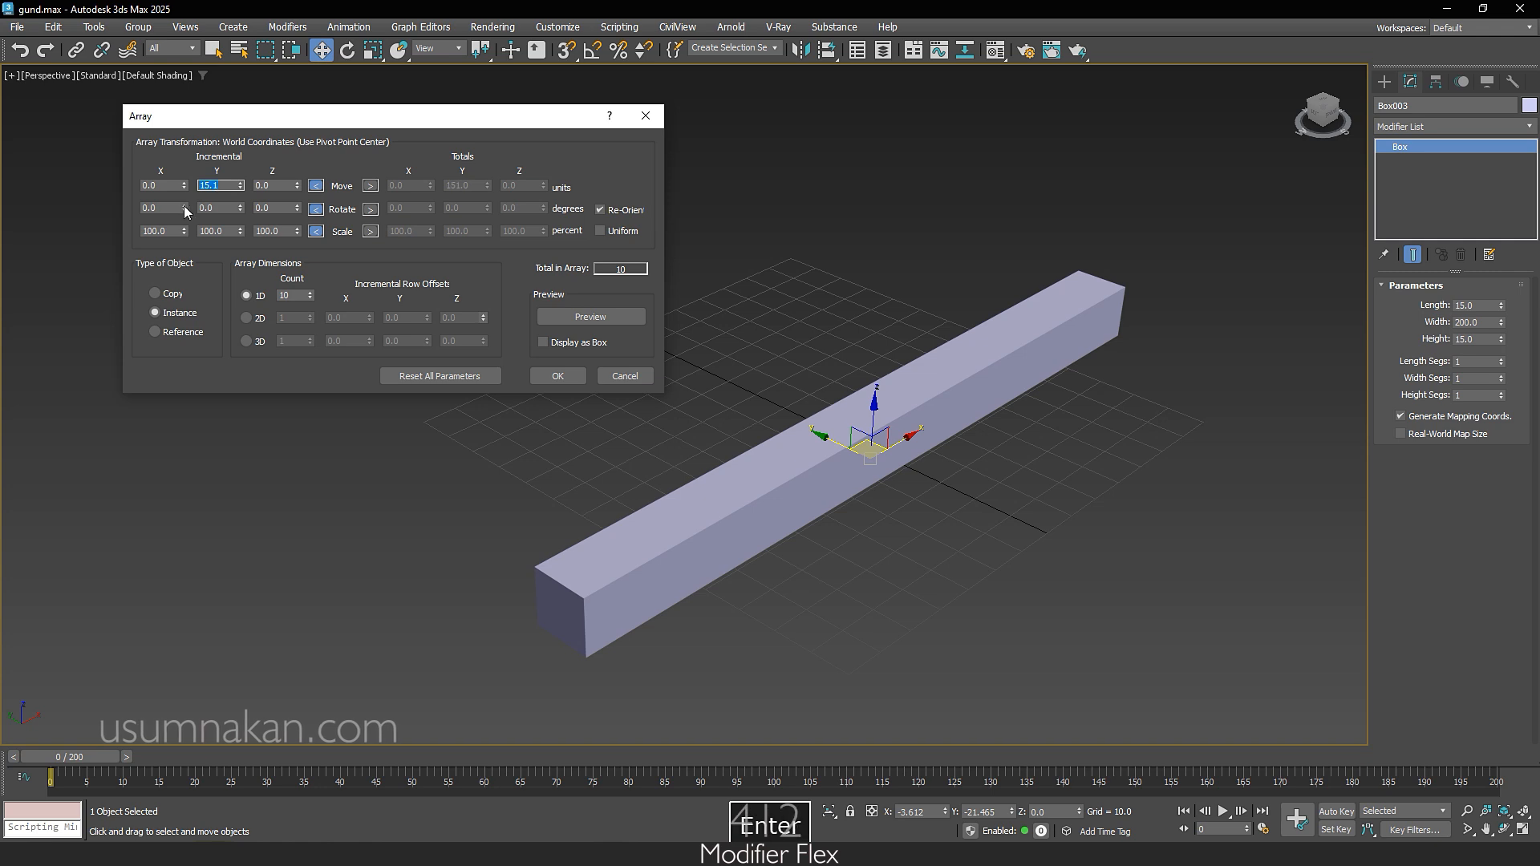
Step: Preview the array with a 1D count of 5, and raise the count to 10
double_click(300, 296)
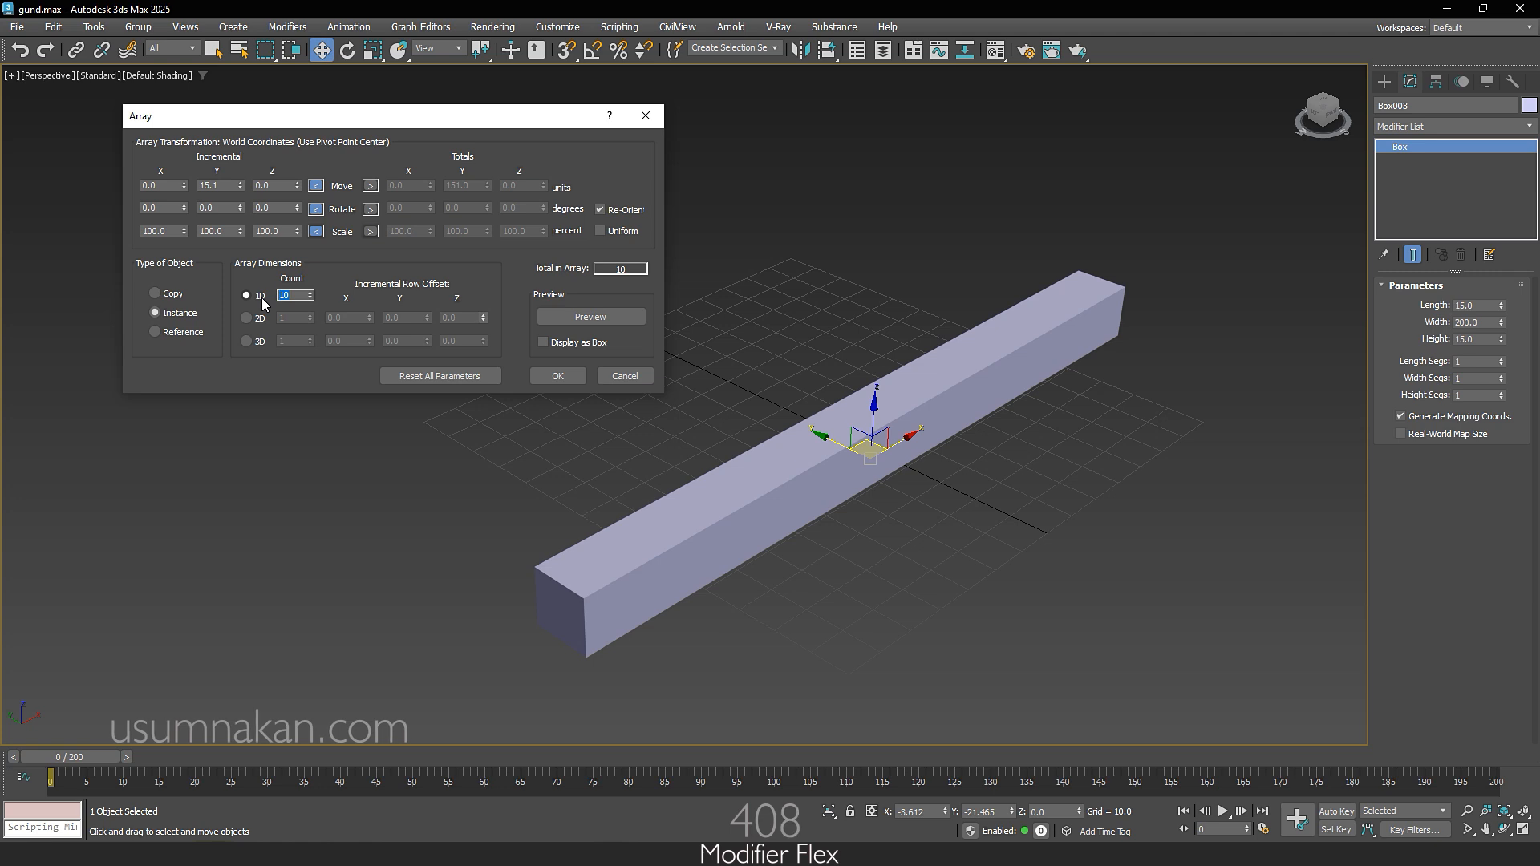
type("5")
key("Return")
left_click(579, 318)
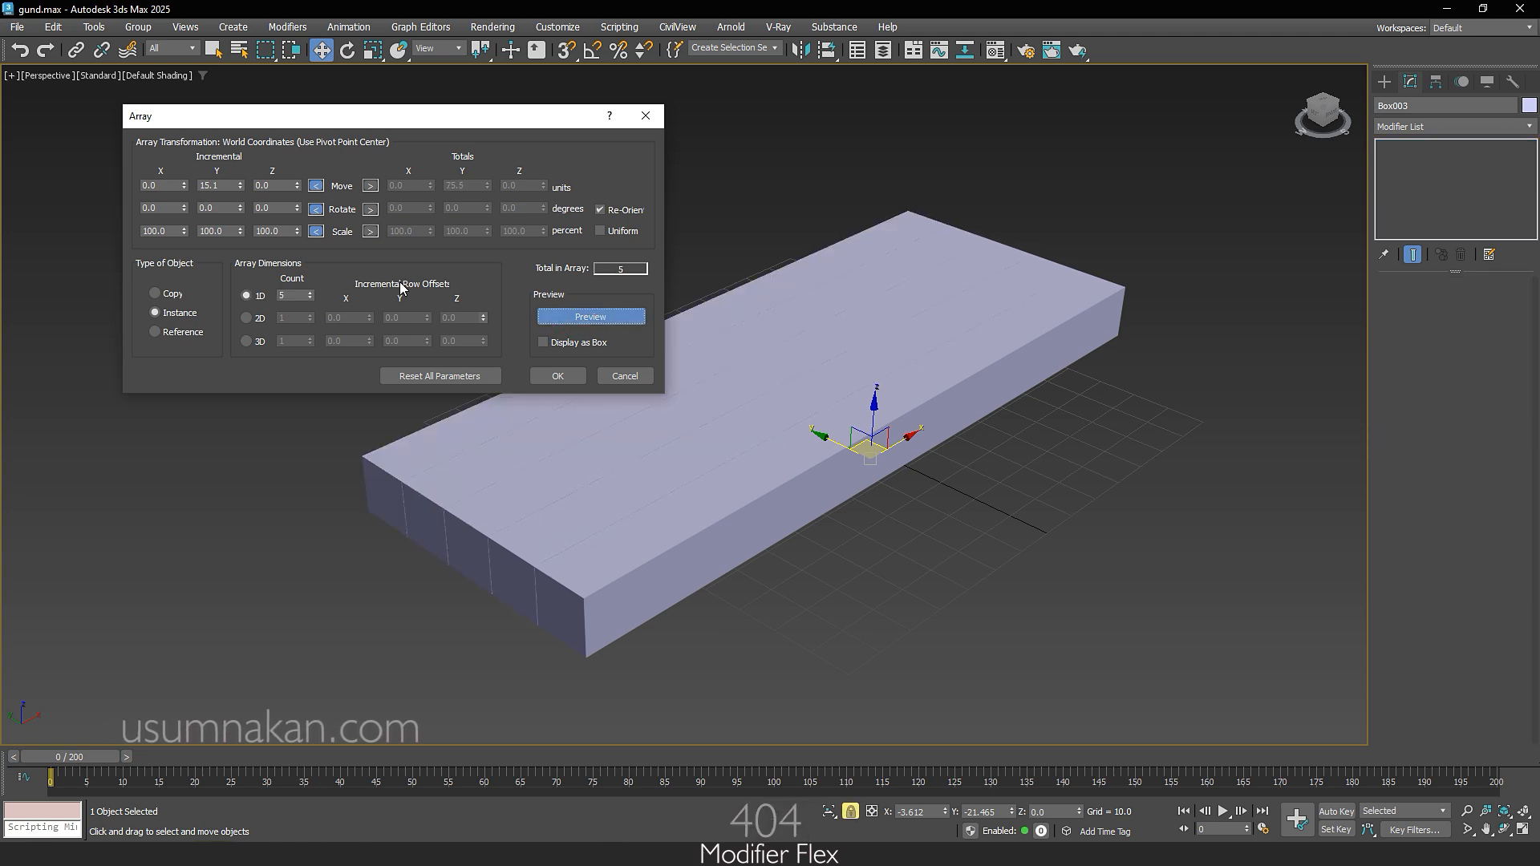
double_click(288, 292)
type("10")
key("Return")
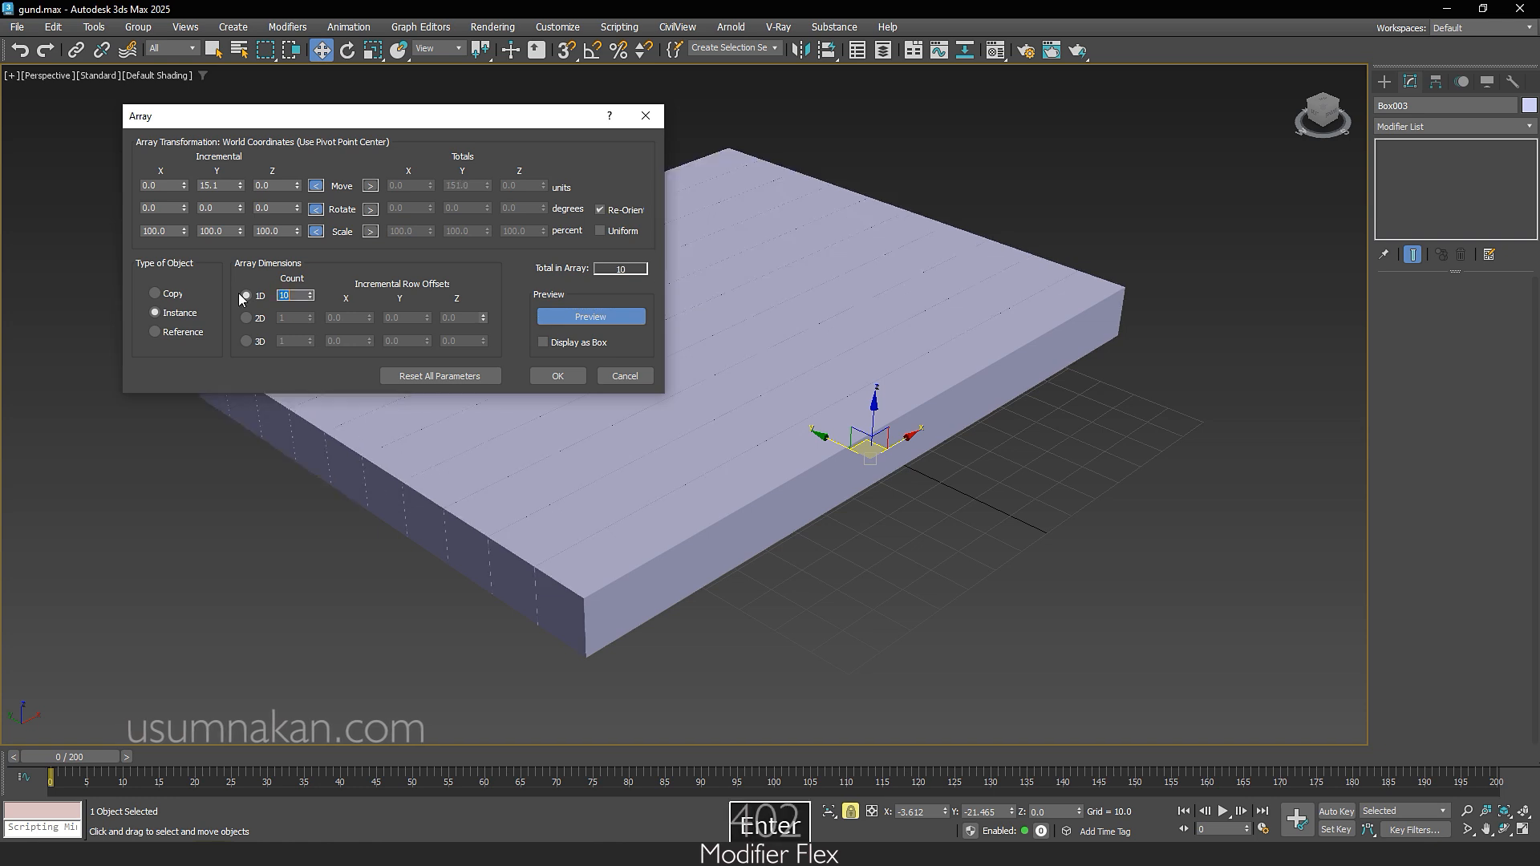
Step: Make the array 2D with a second count of 10 and a Z row offset of 15.1, and create the instances
left_click_drag(458, 121, 943, 136)
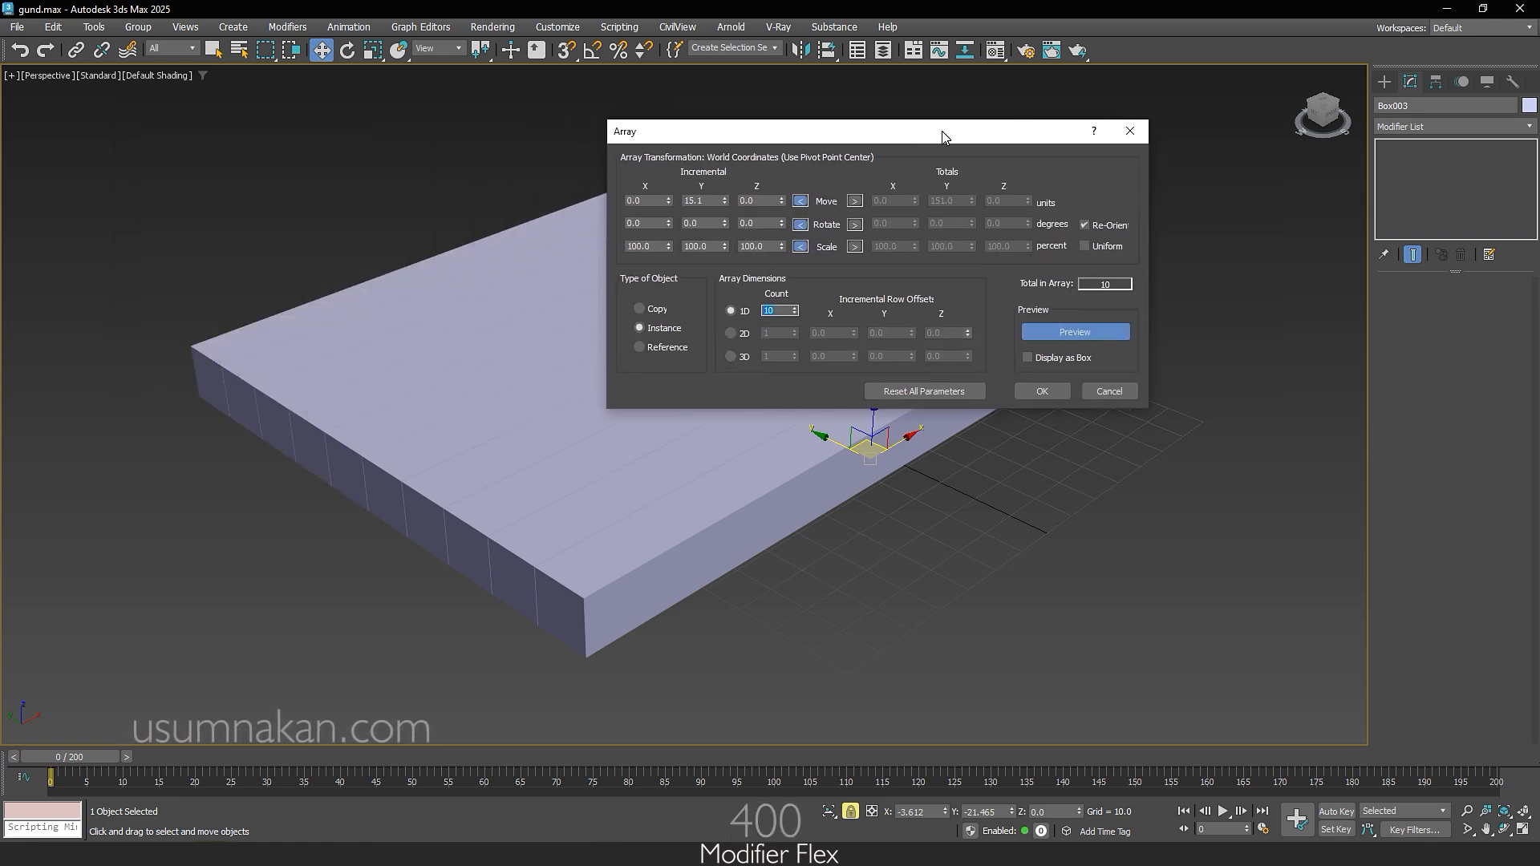
left_click(731, 333)
left_click(782, 333)
type("10")
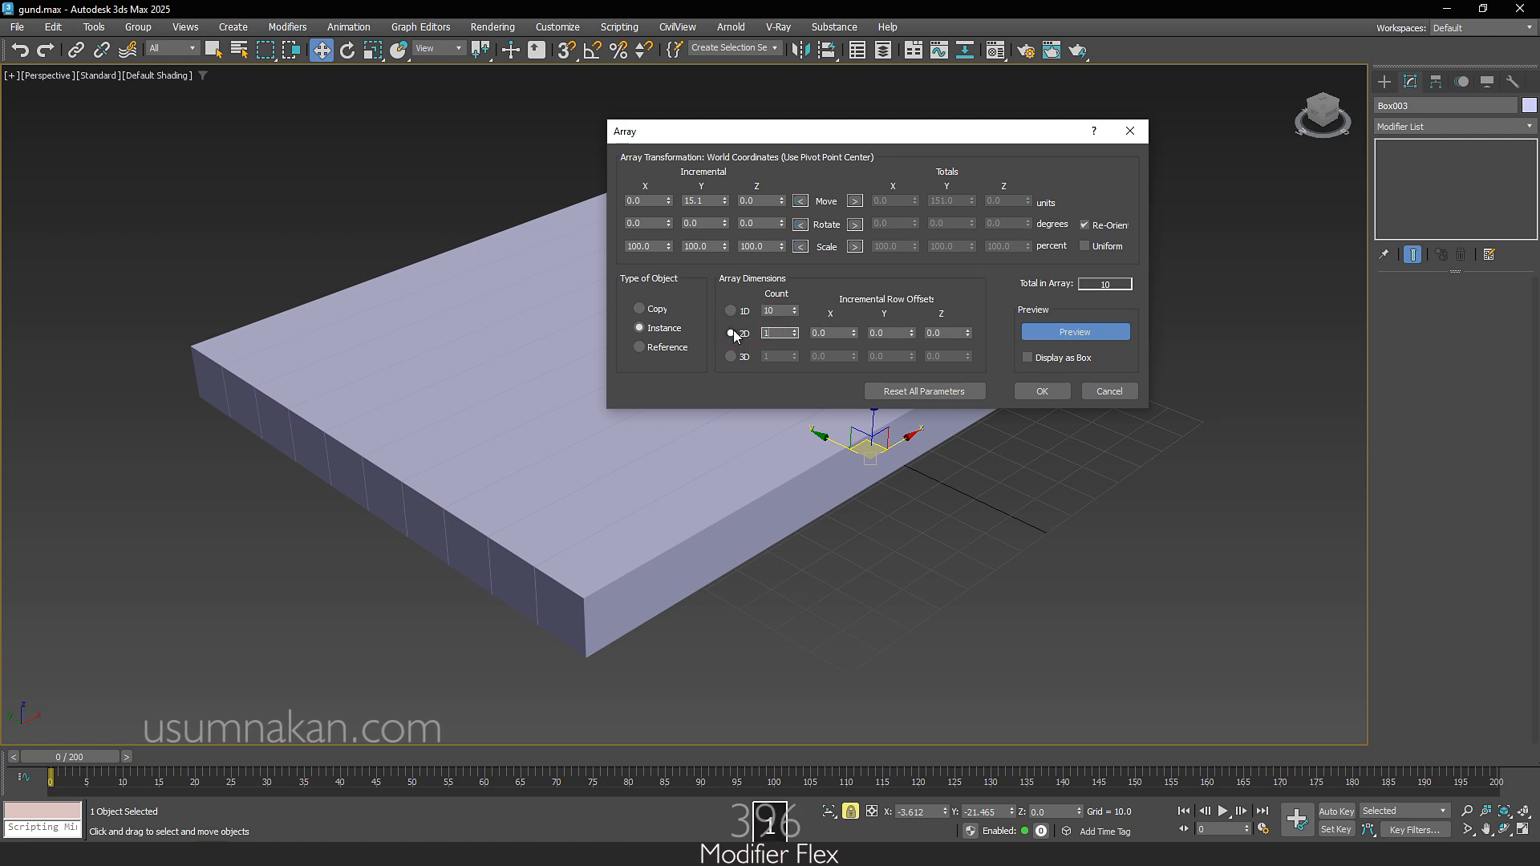
key("Return")
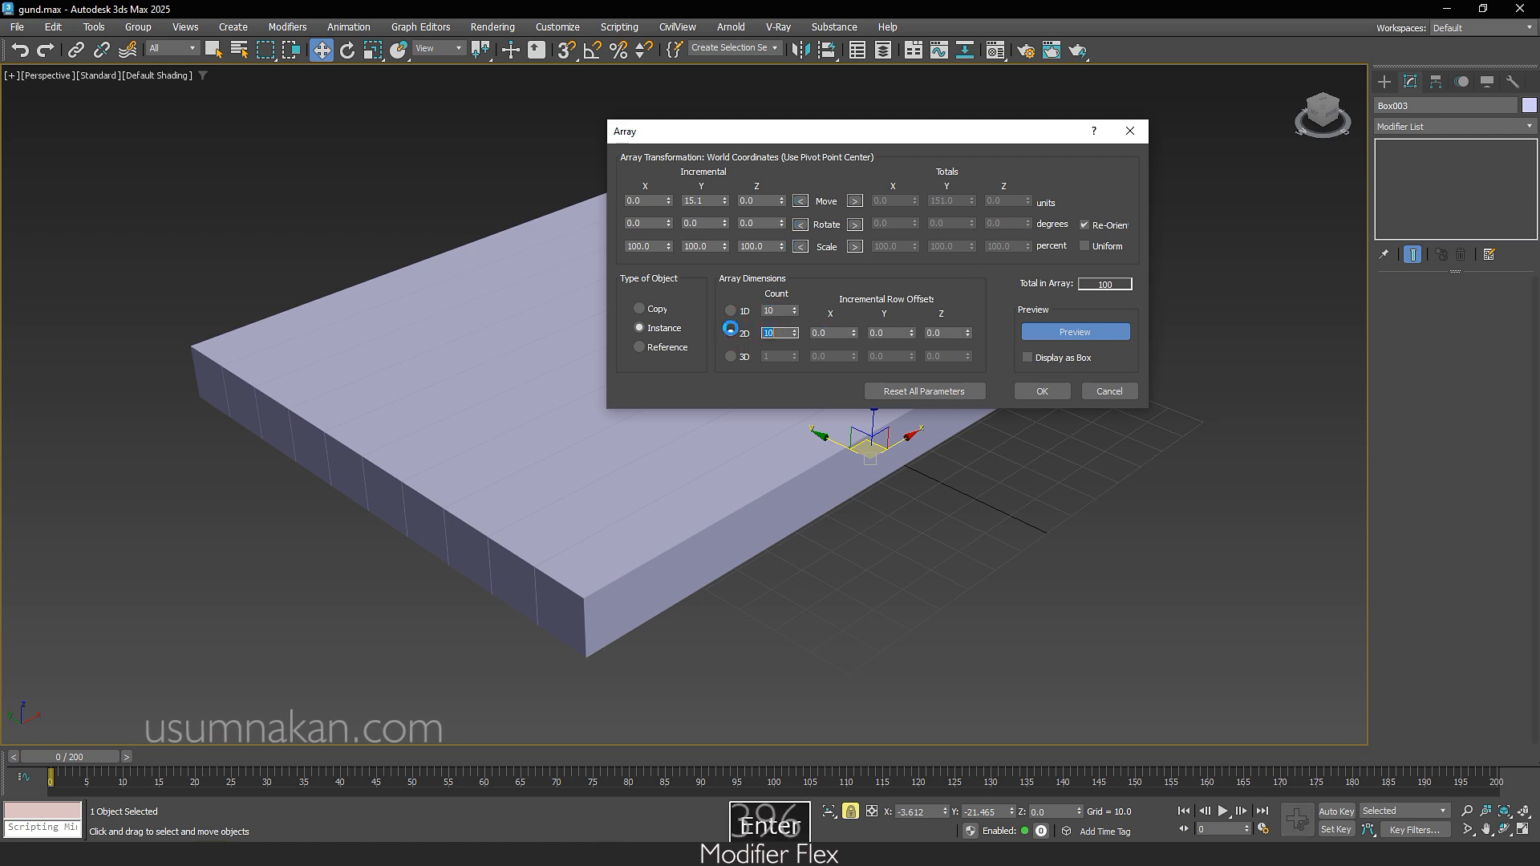
left_click(938, 333)
type("15.1")
key("Return")
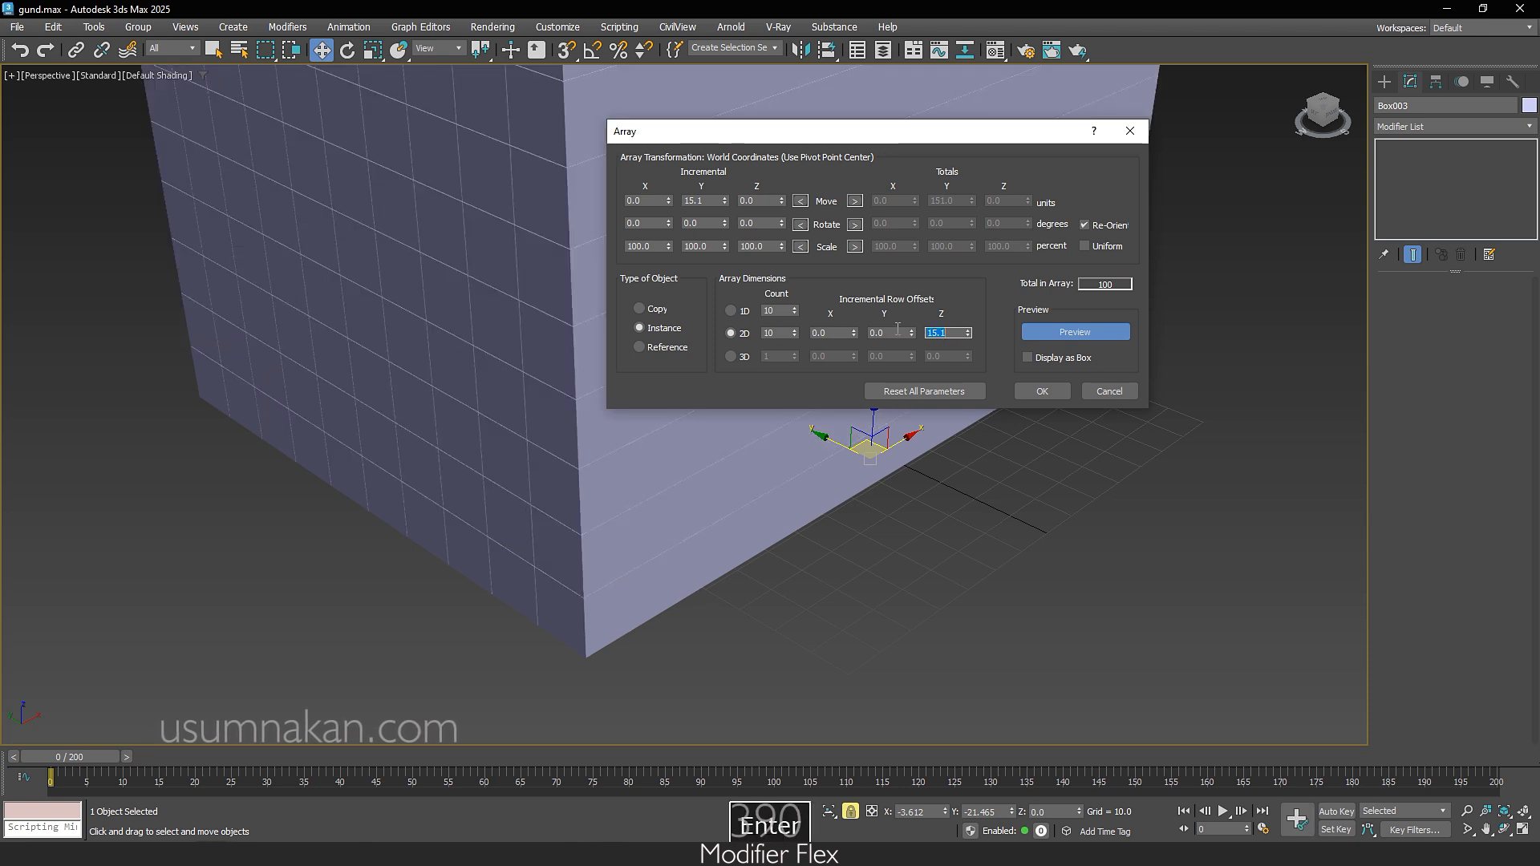
left_click(1052, 393)
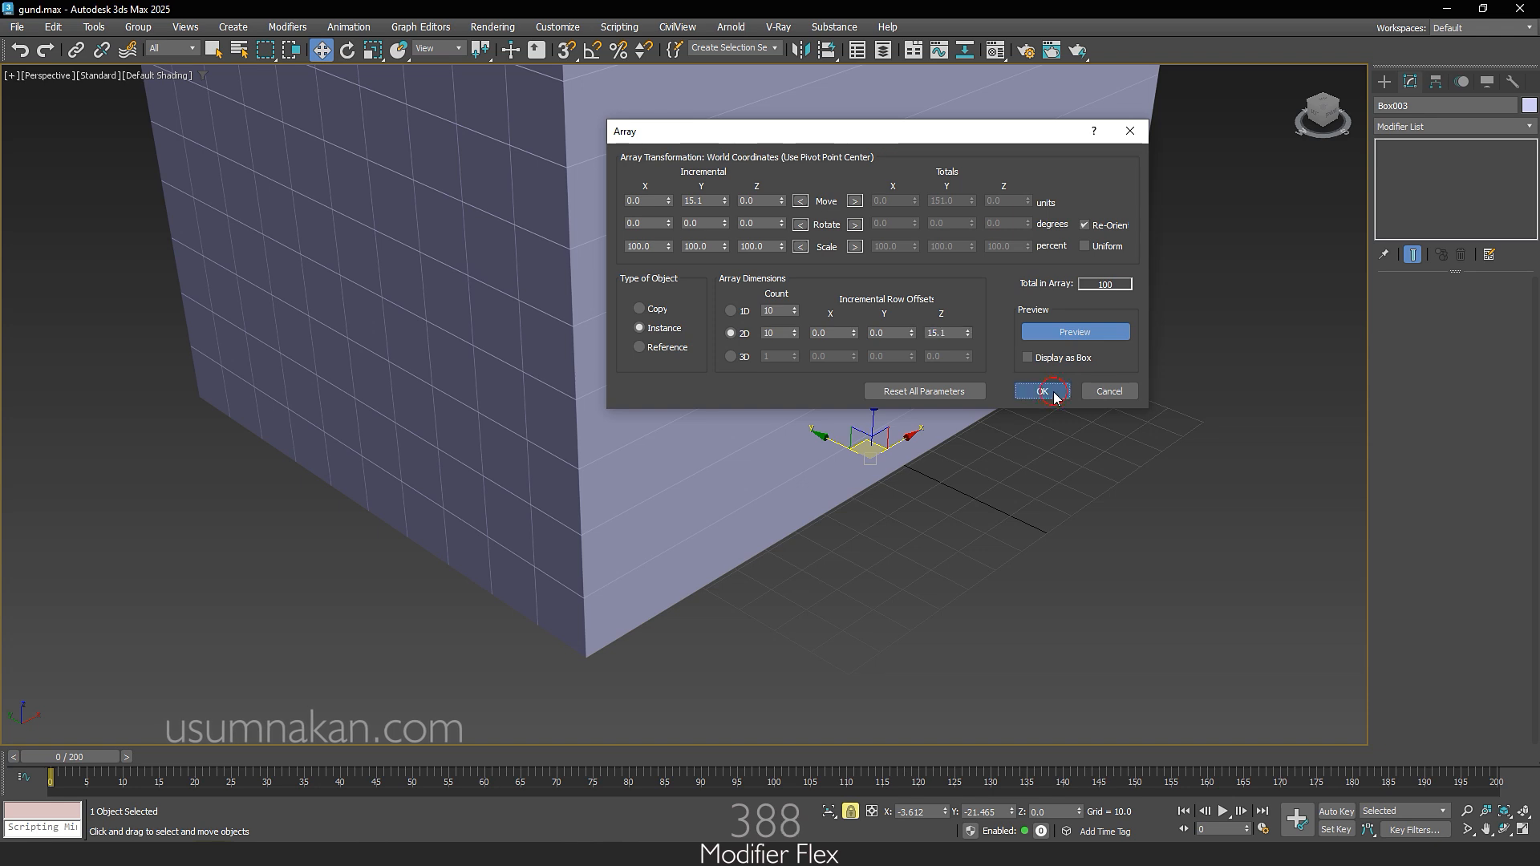
Step: Convert the original box at the lower front edge of the stack to an Editable Poly
scroll(1054, 392, "down", 7)
middle_click_drag(1053, 393, 912, 514)
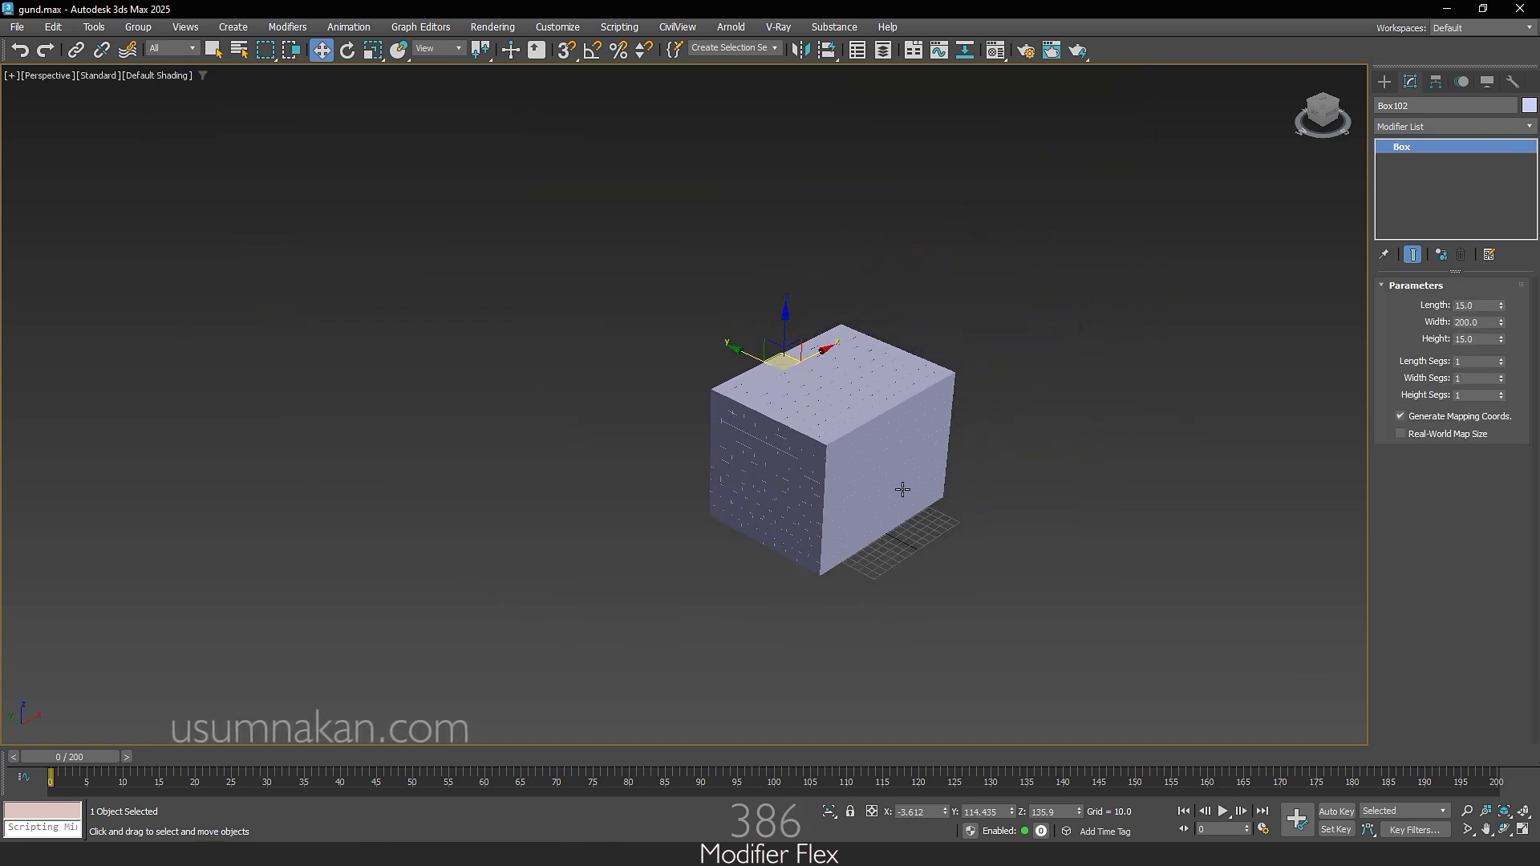
scroll(902, 490, "up", 3)
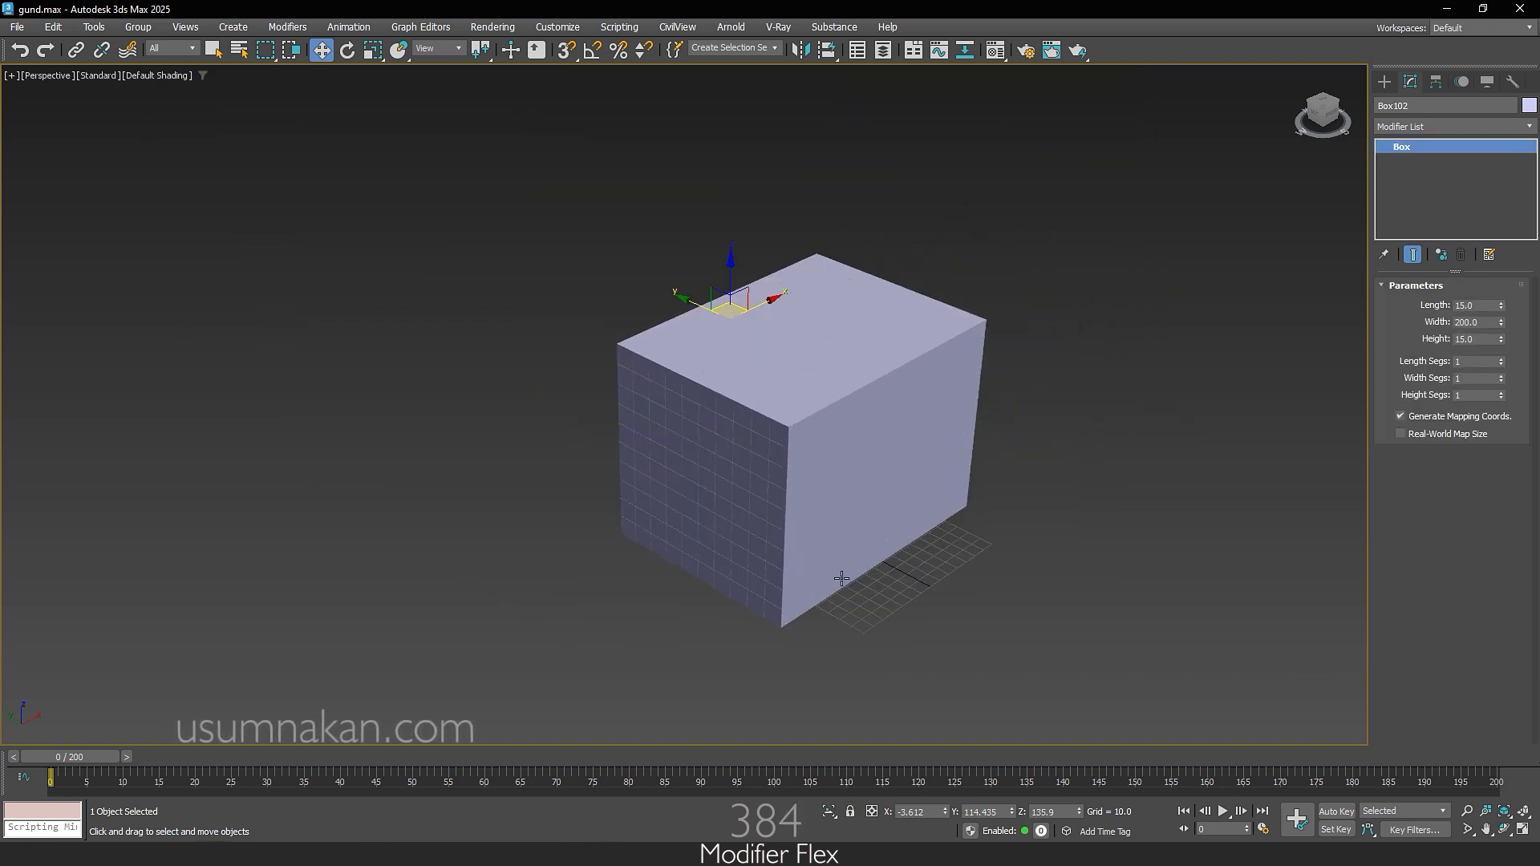
left_click(809, 604)
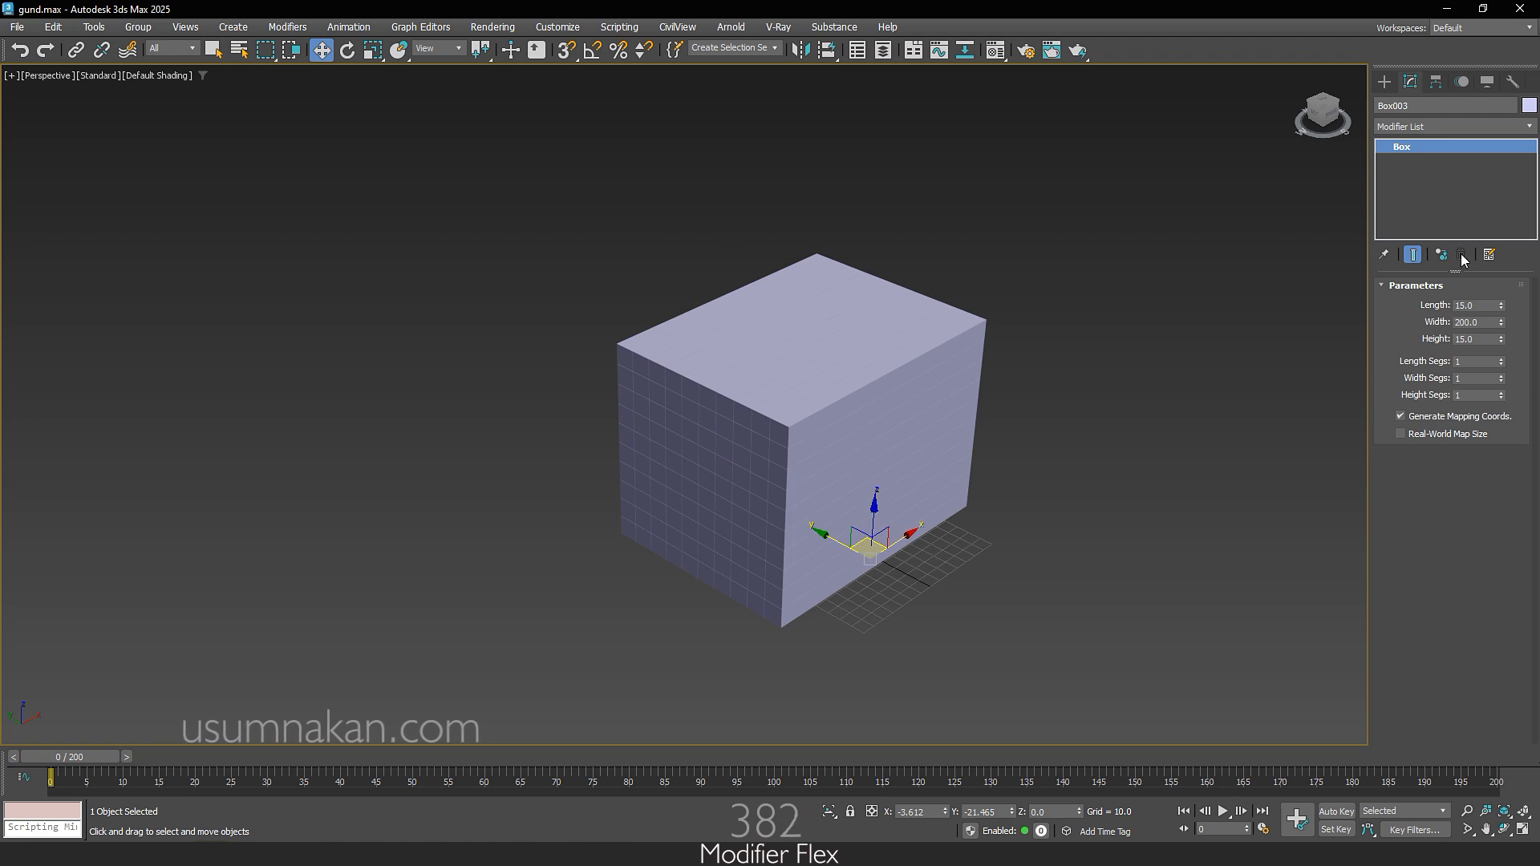
right_click(1466, 146)
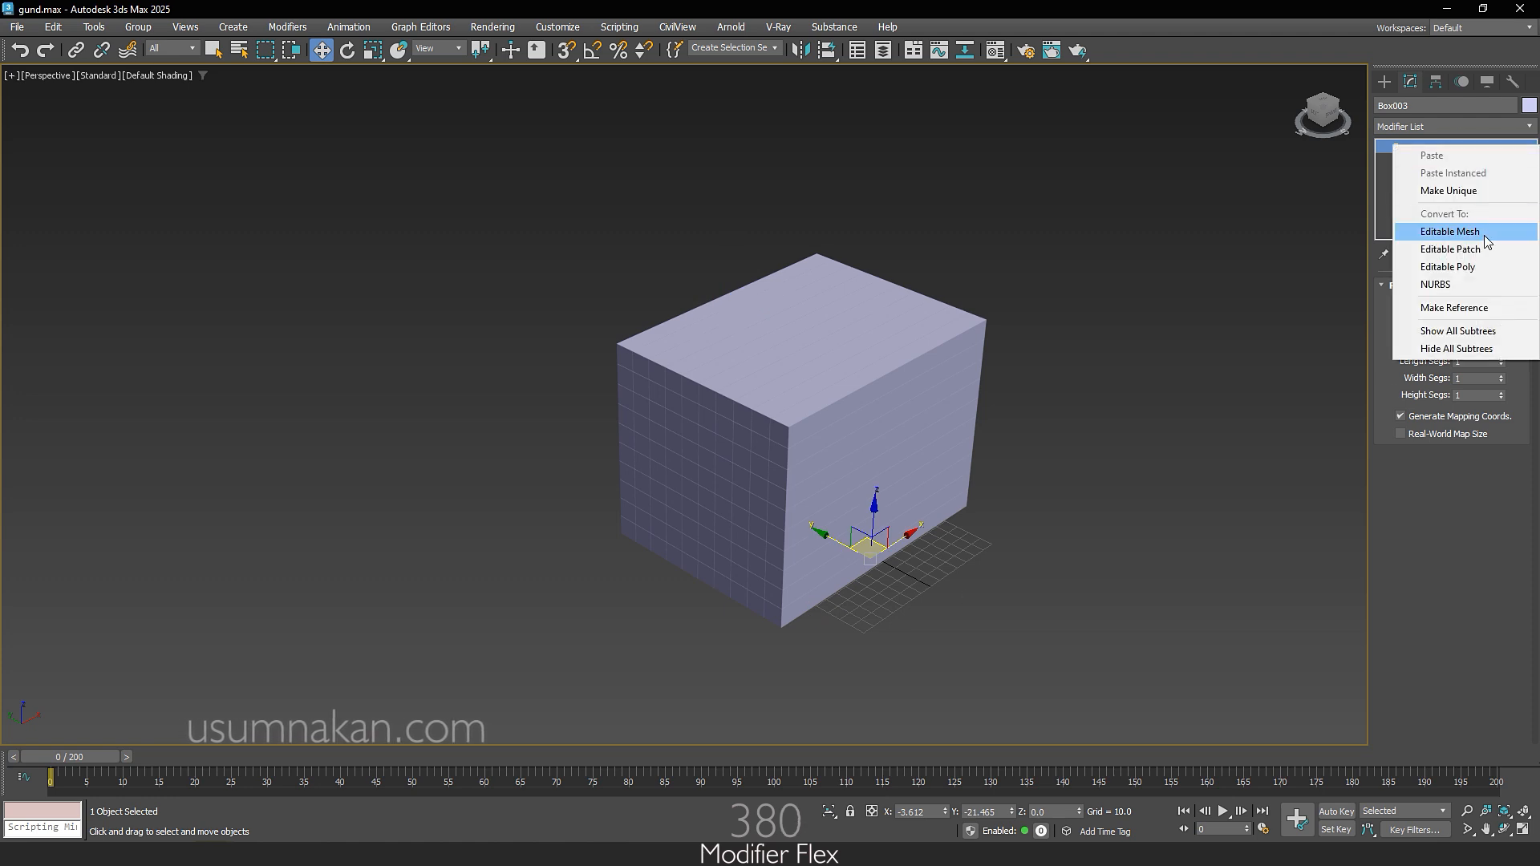
left_click(1483, 267)
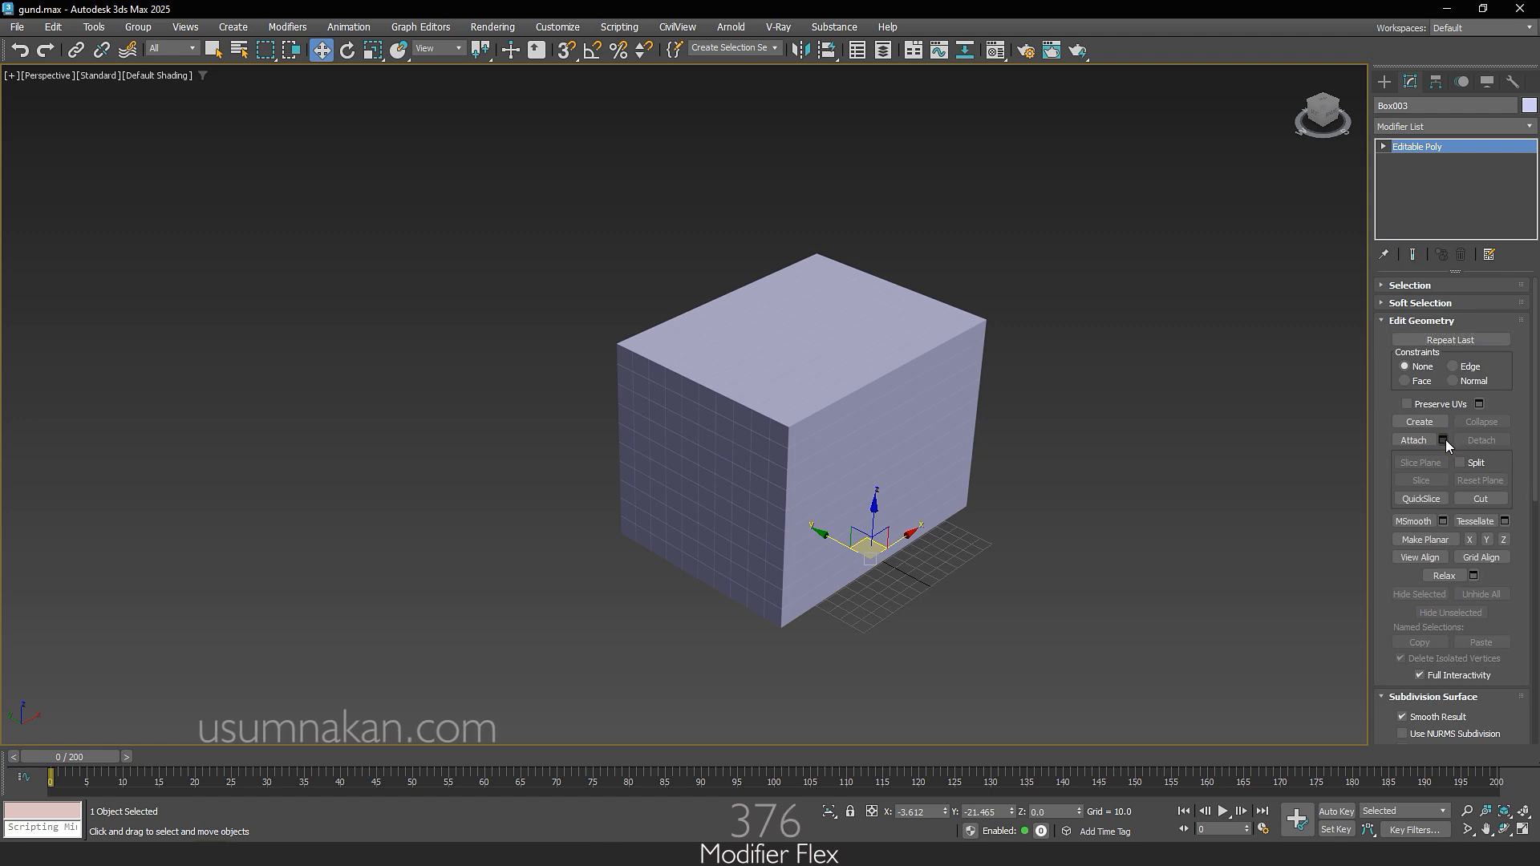
Step: Attach all the array copies, Box004 through Box102, to the editable poly box
left_click(1444, 441)
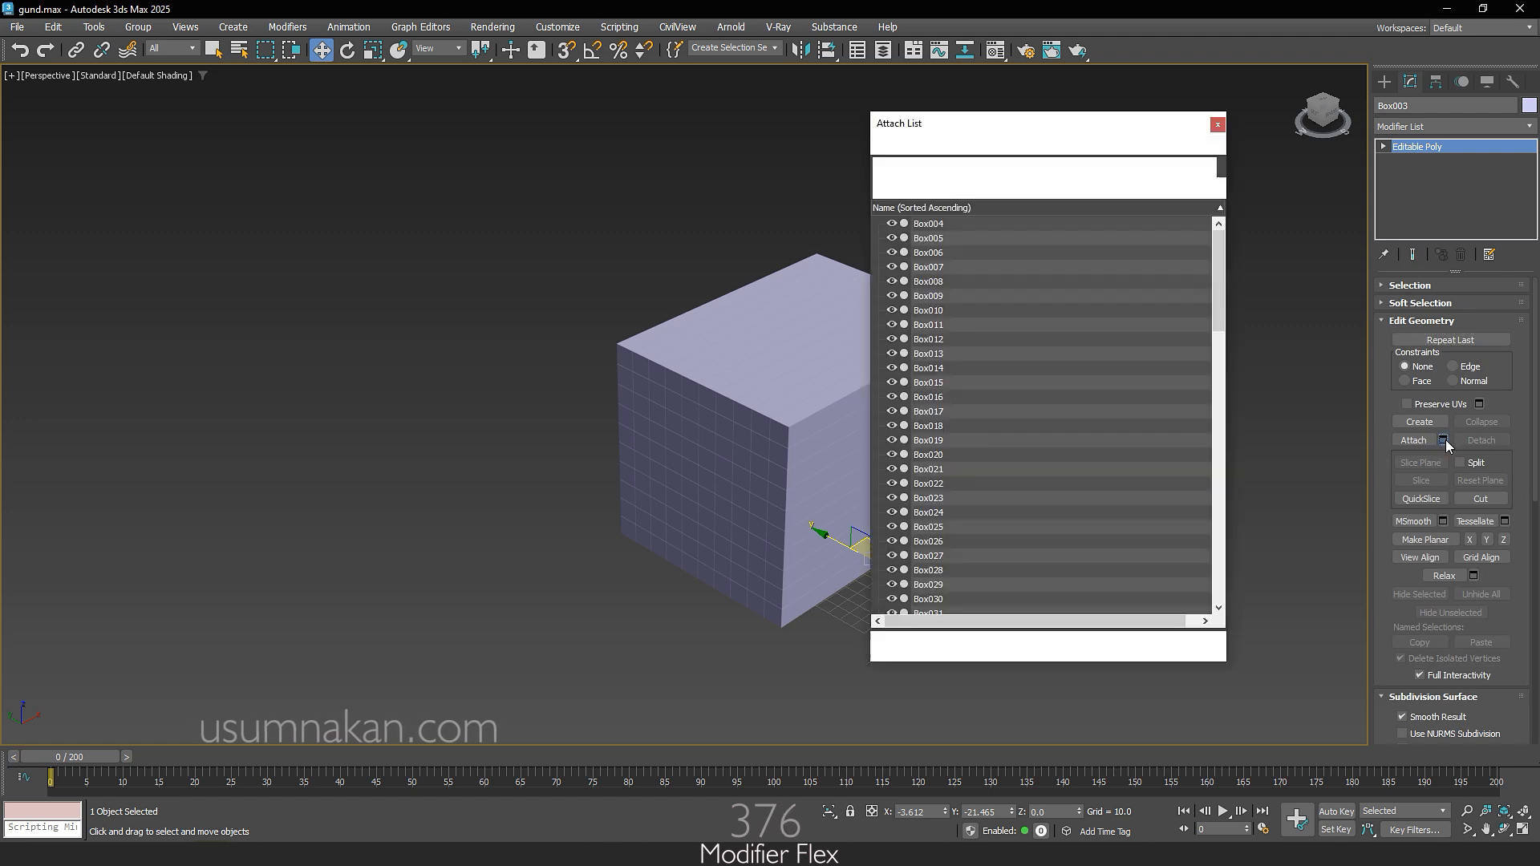
left_click(939, 225)
left_click_drag(1224, 297, 1241, 584)
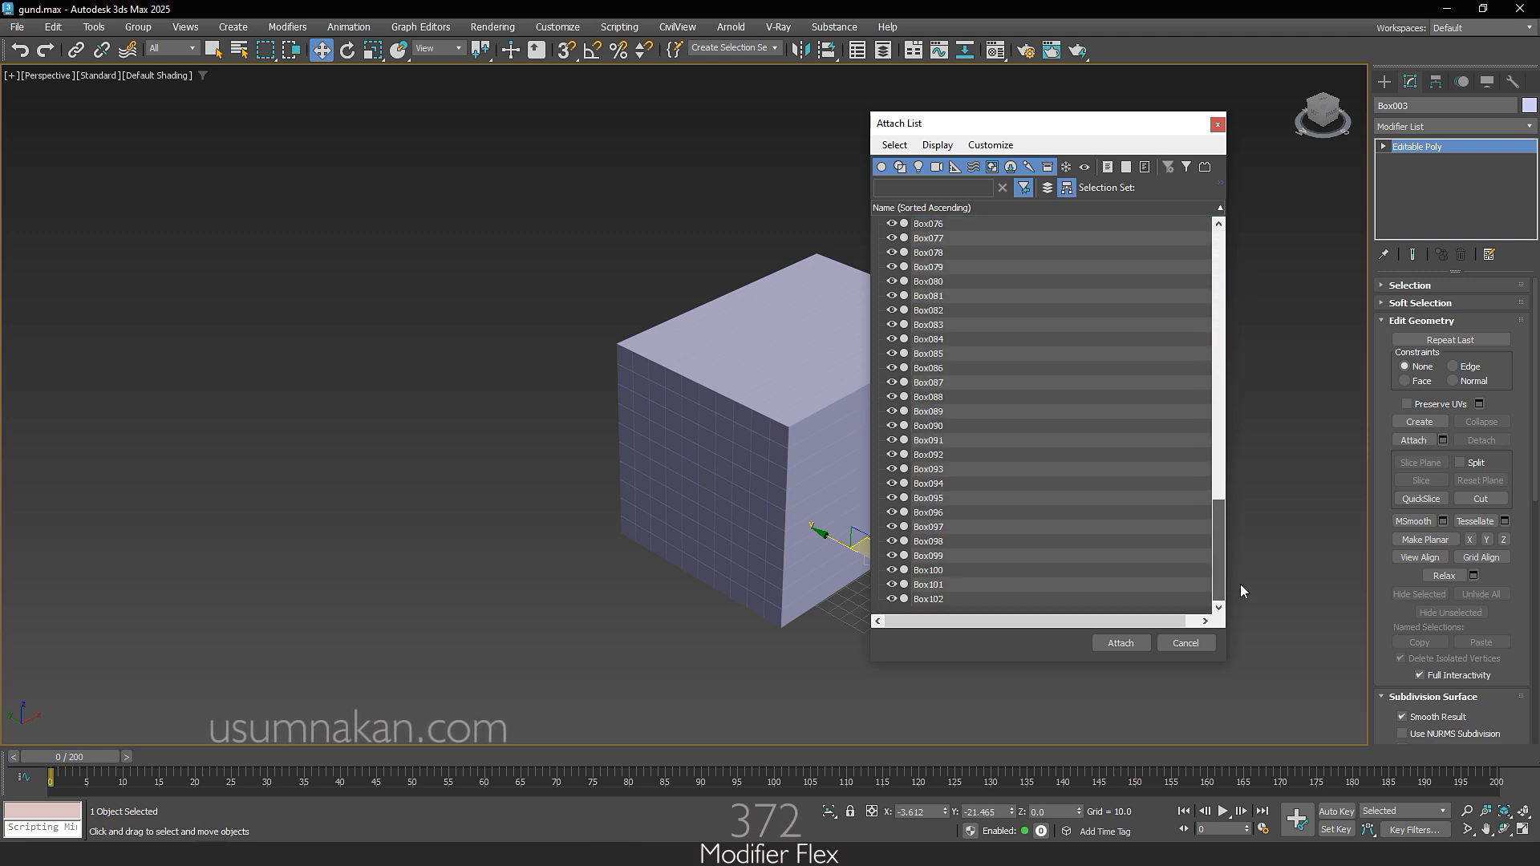
left_click(984, 598, "shift")
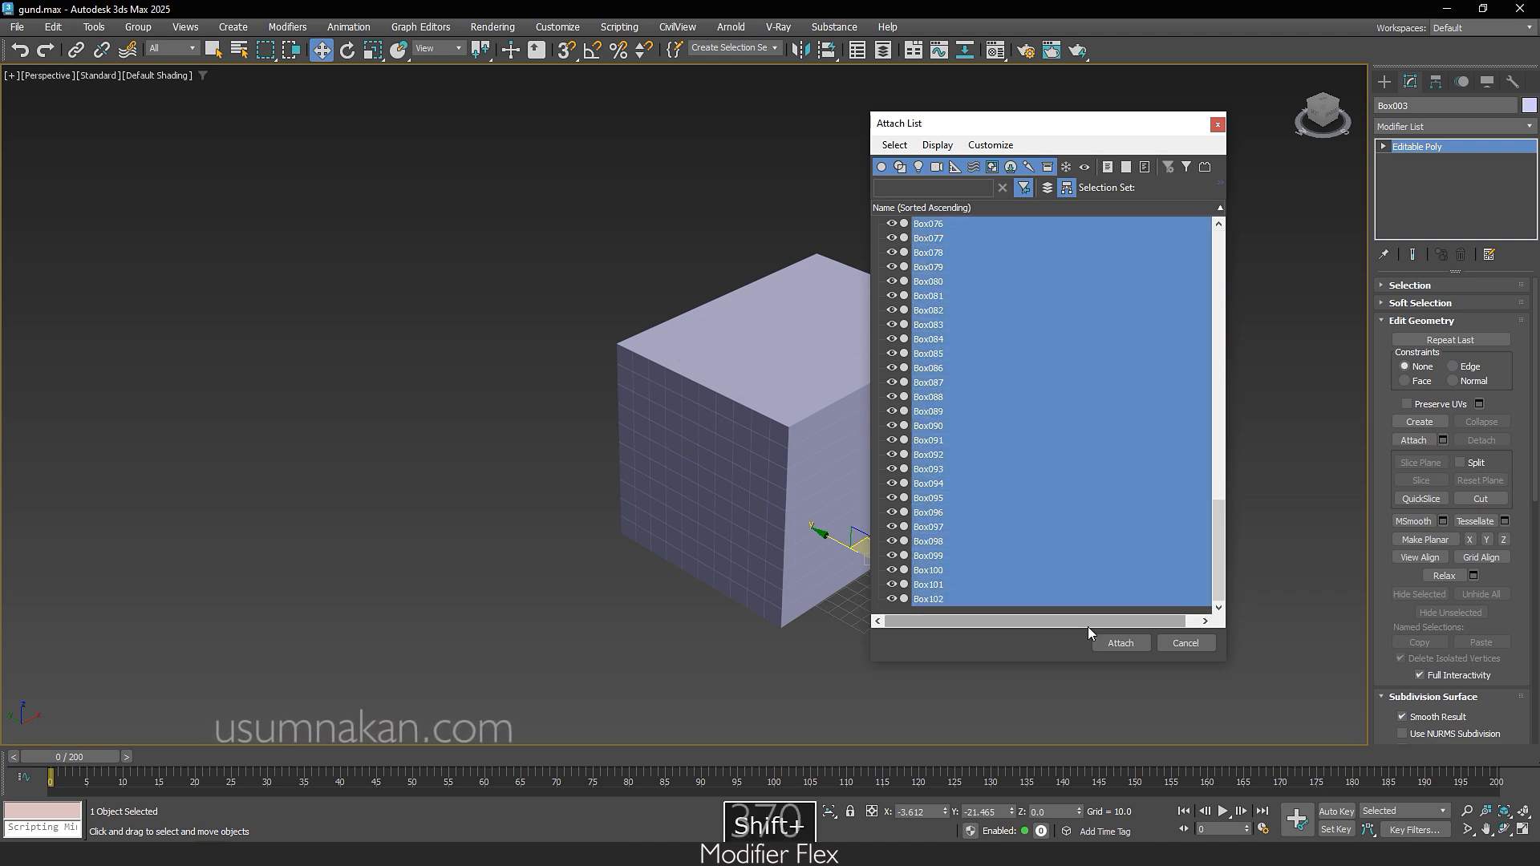
left_click(1128, 642)
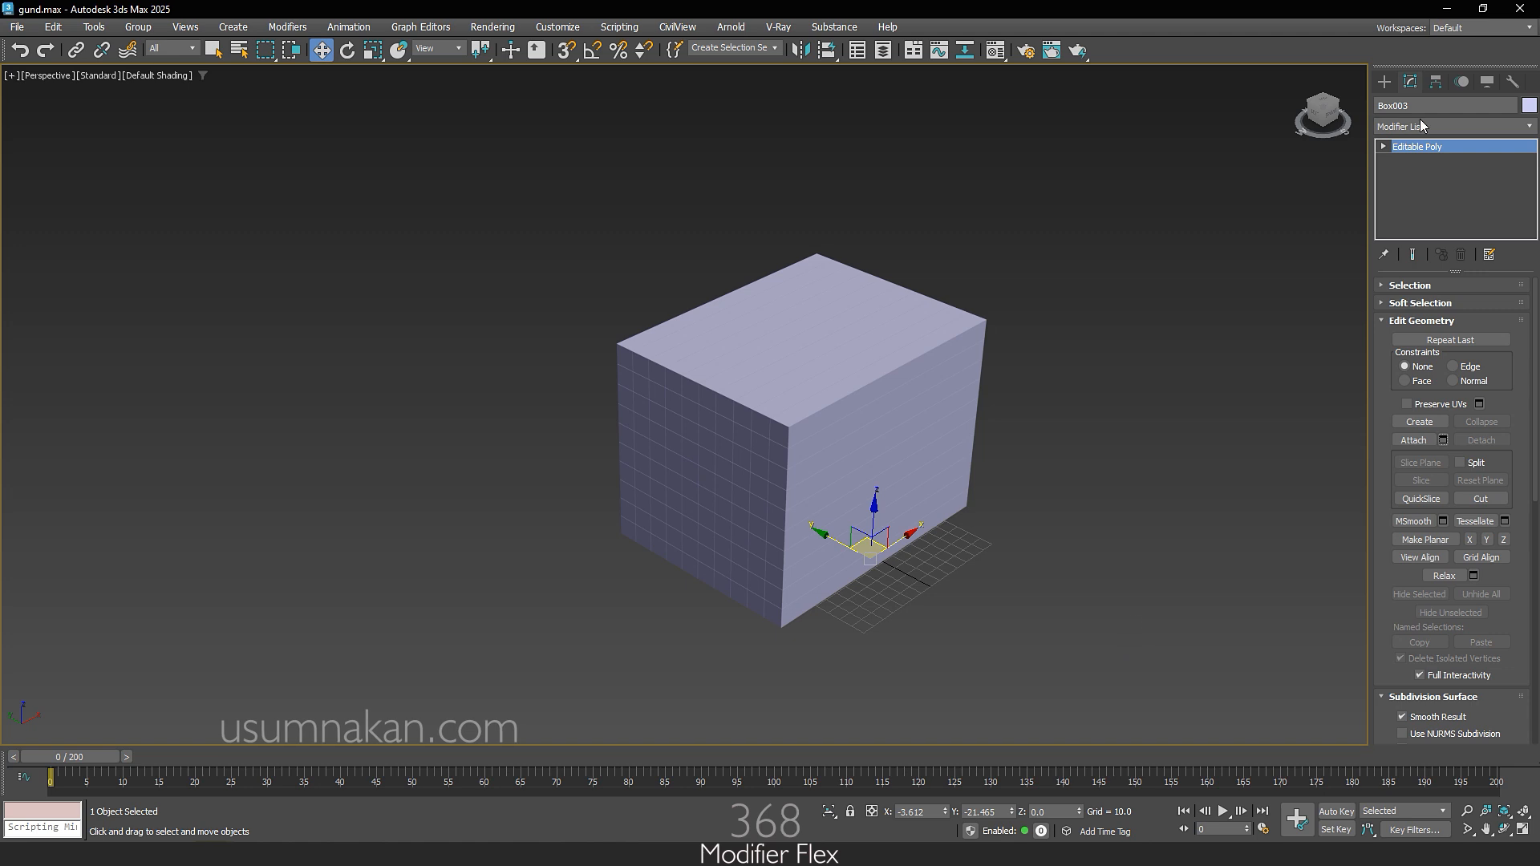
Step: Center the pivot of the combined box stack to the object, affecting the pivot only
left_click(1437, 85)
left_click(1455, 193)
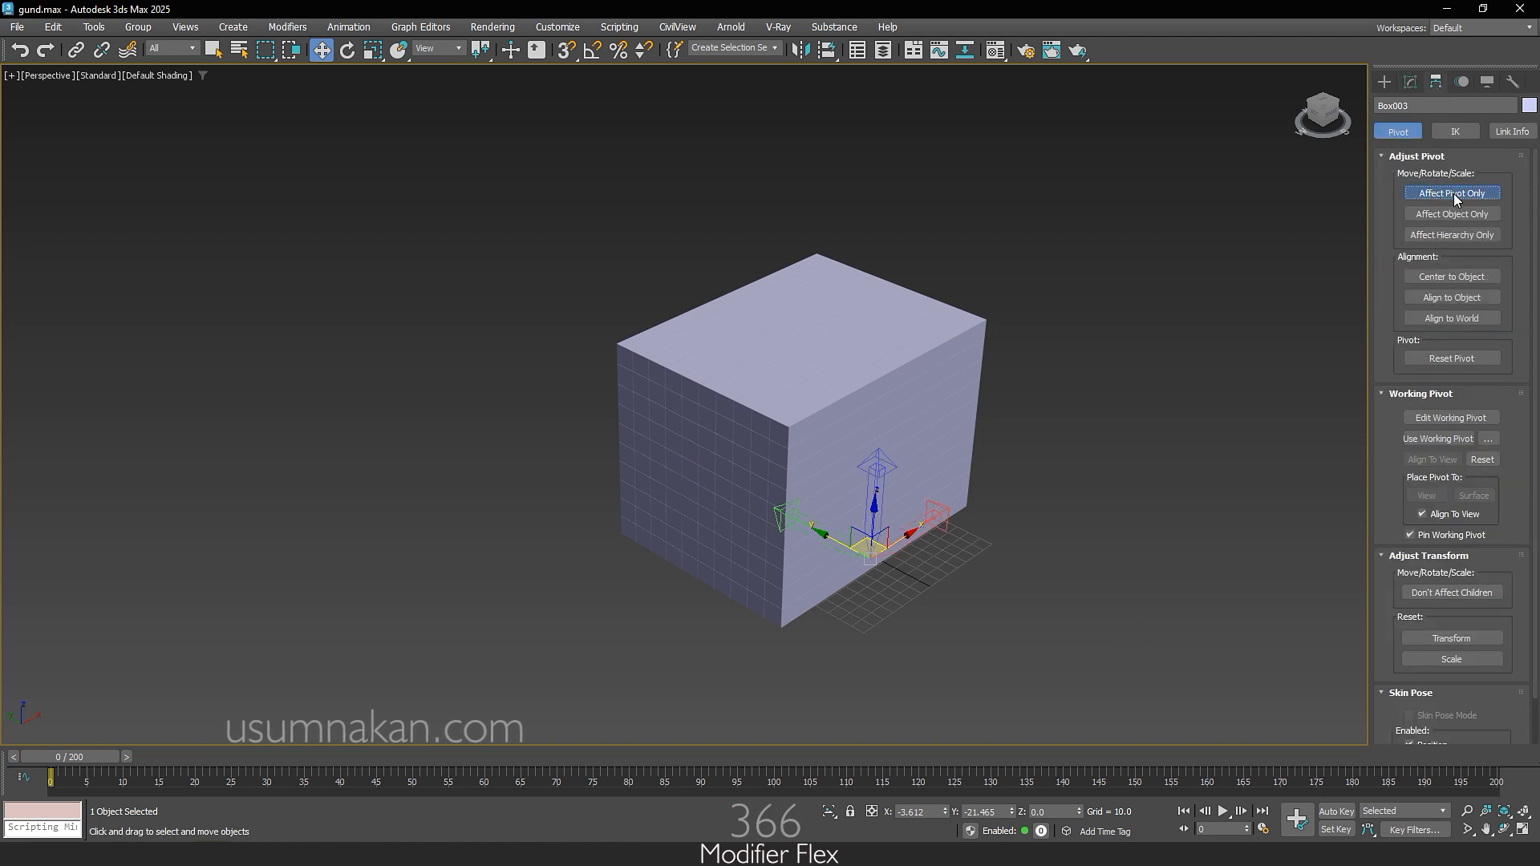
left_click(1462, 281)
left_click(1452, 198)
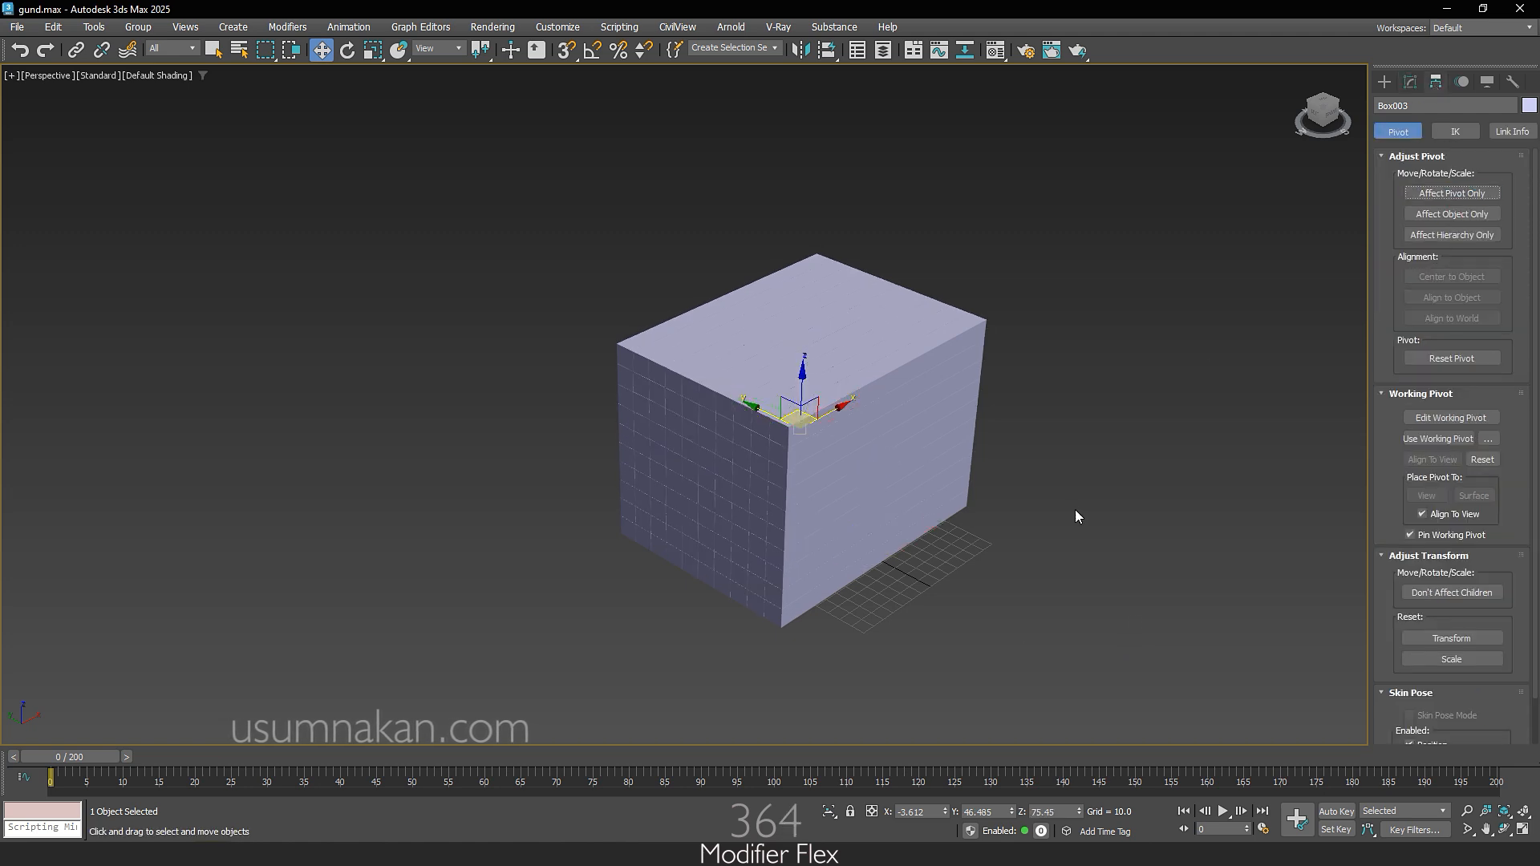
Step: Move the box stack to the world origin by zeroing its X, Y and Z positions
right_click(945, 812)
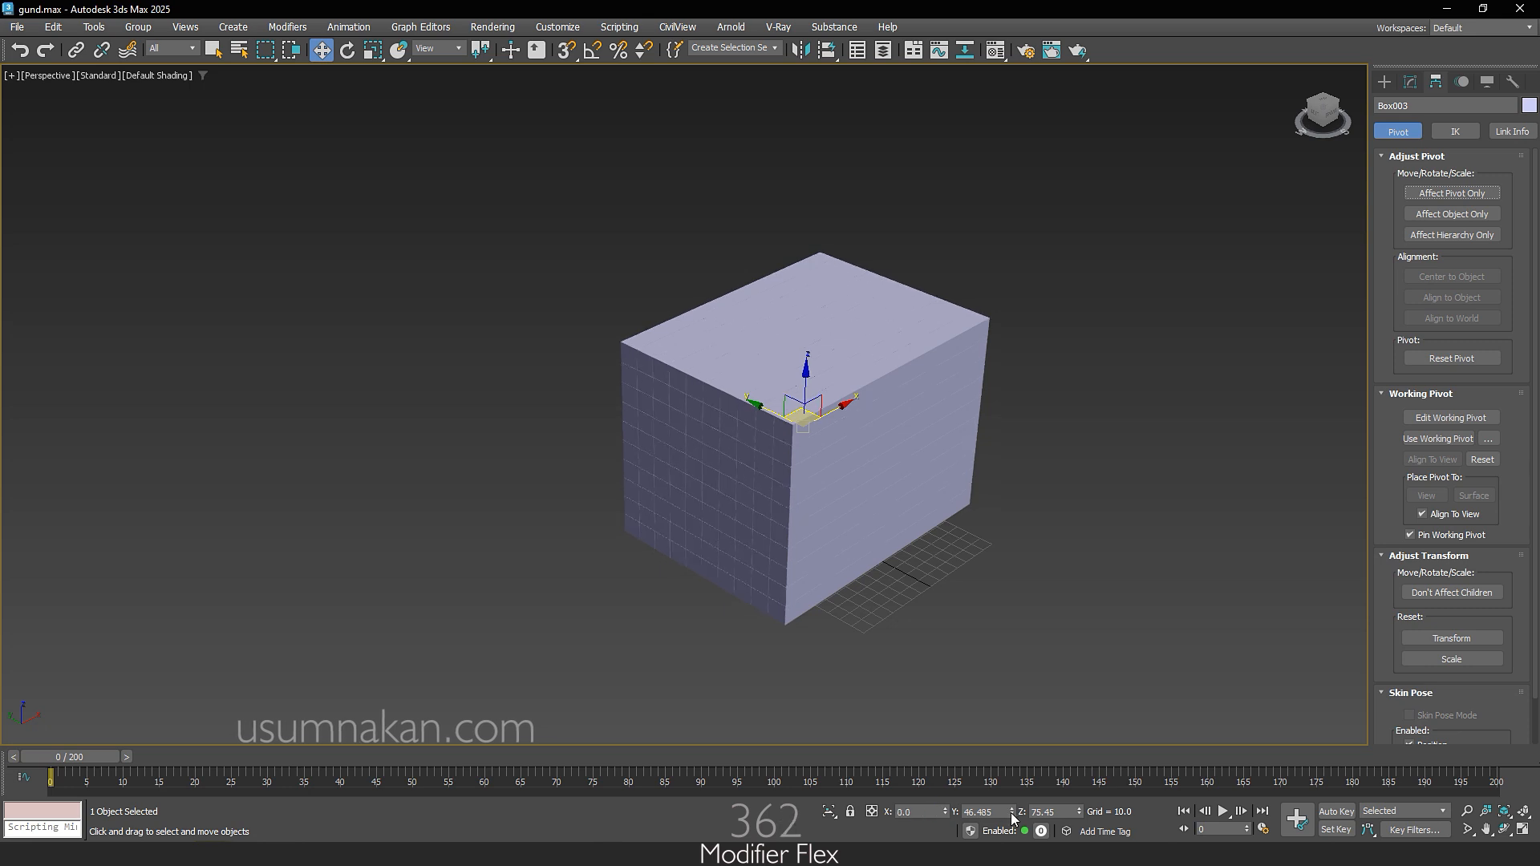
right_click(1012, 812)
right_click(1080, 812)
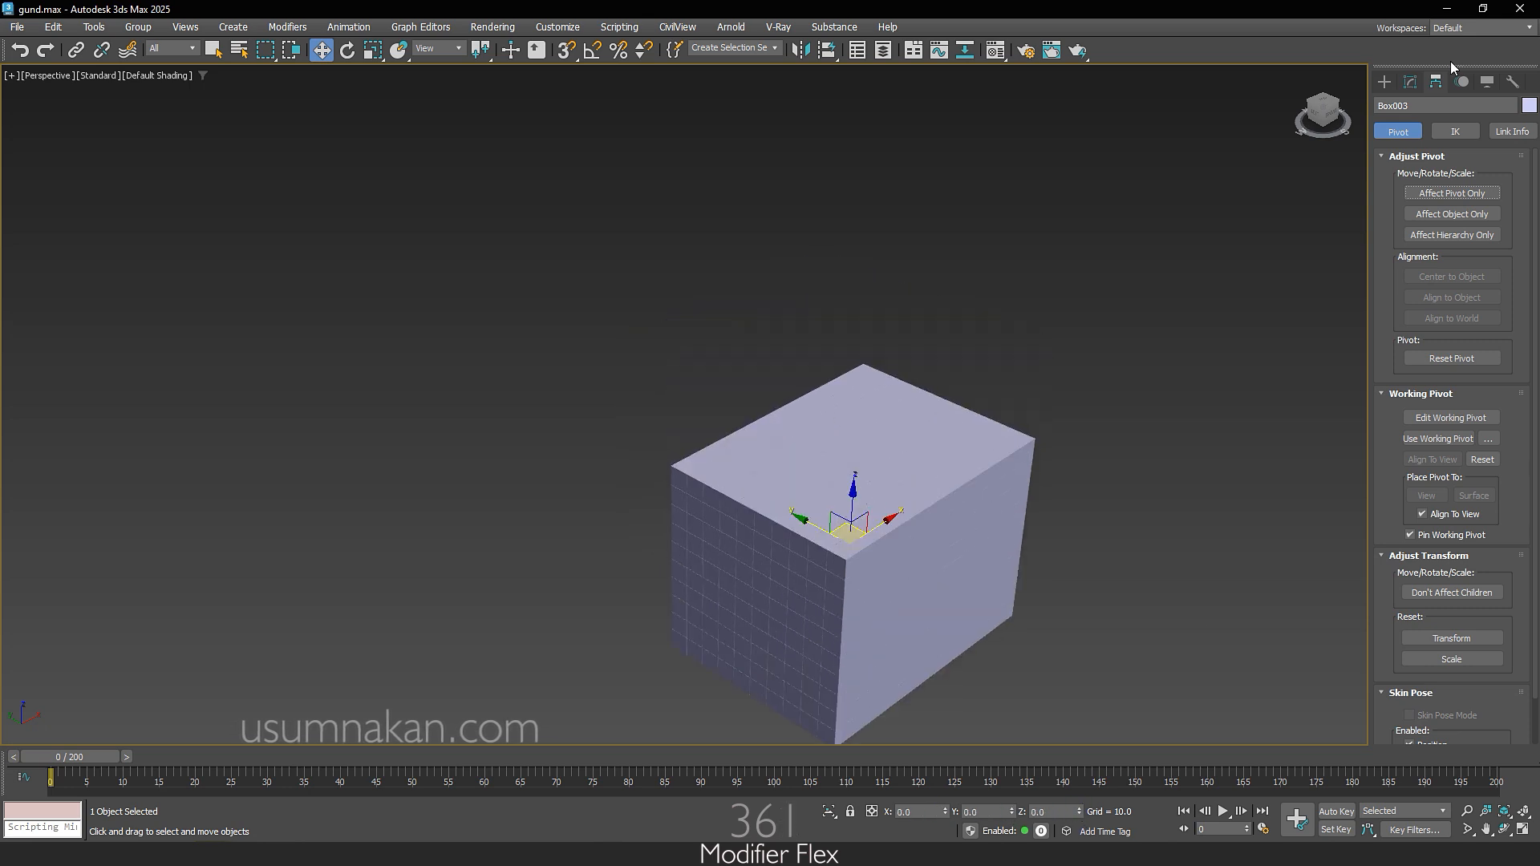
Step: Create a sphere with a radius of about 60 beside the box stack
left_click(1384, 81)
left_click(1414, 210)
left_click_drag(1183, 533, 1179, 594)
right_click(1076, 553)
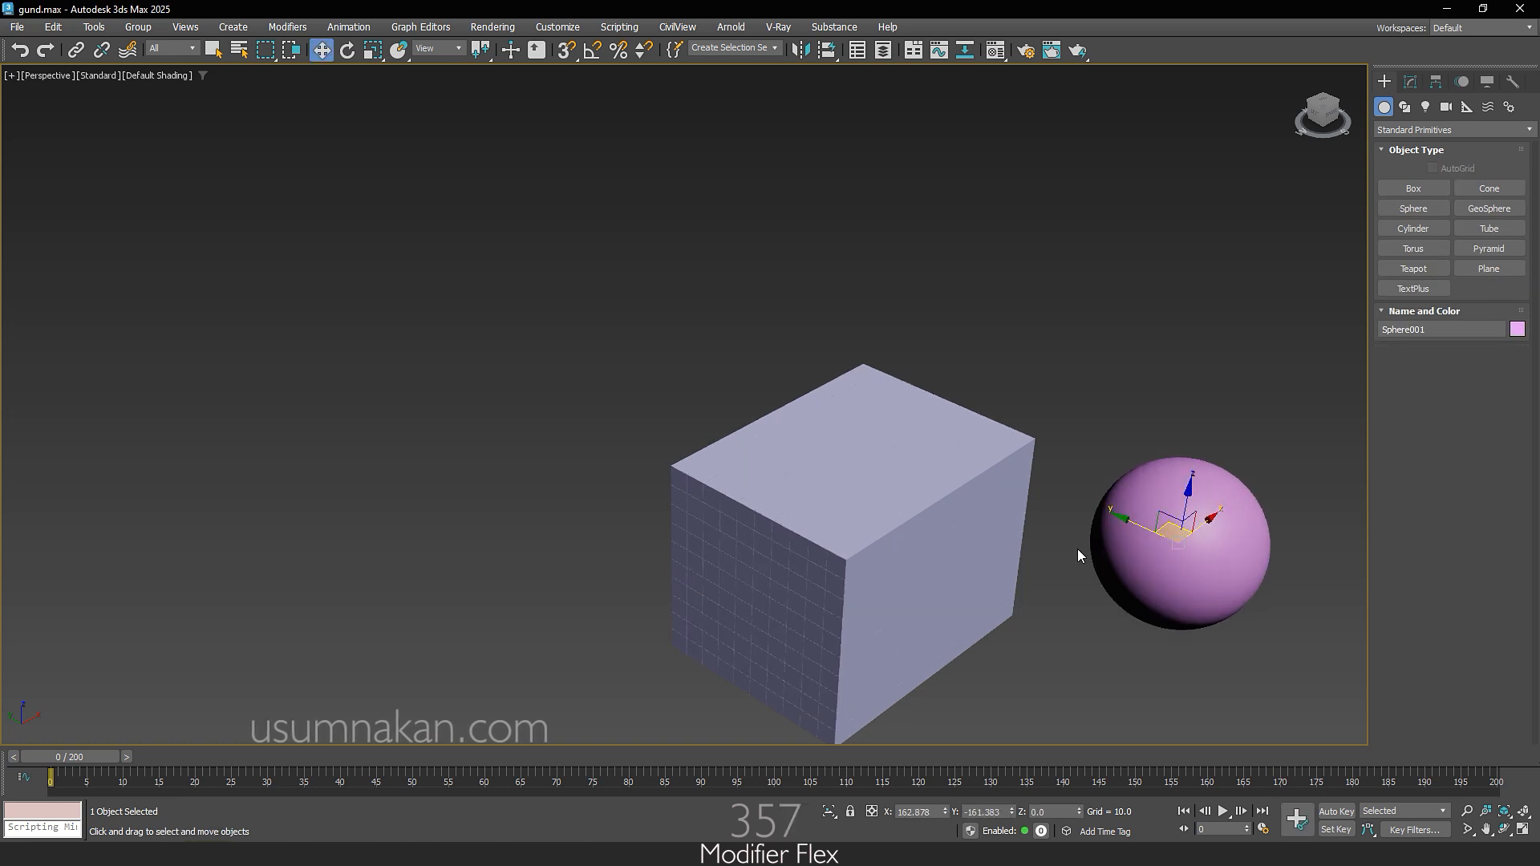
Step: Set the sphere's segments to 60
left_click(1410, 81)
double_click(1466, 327)
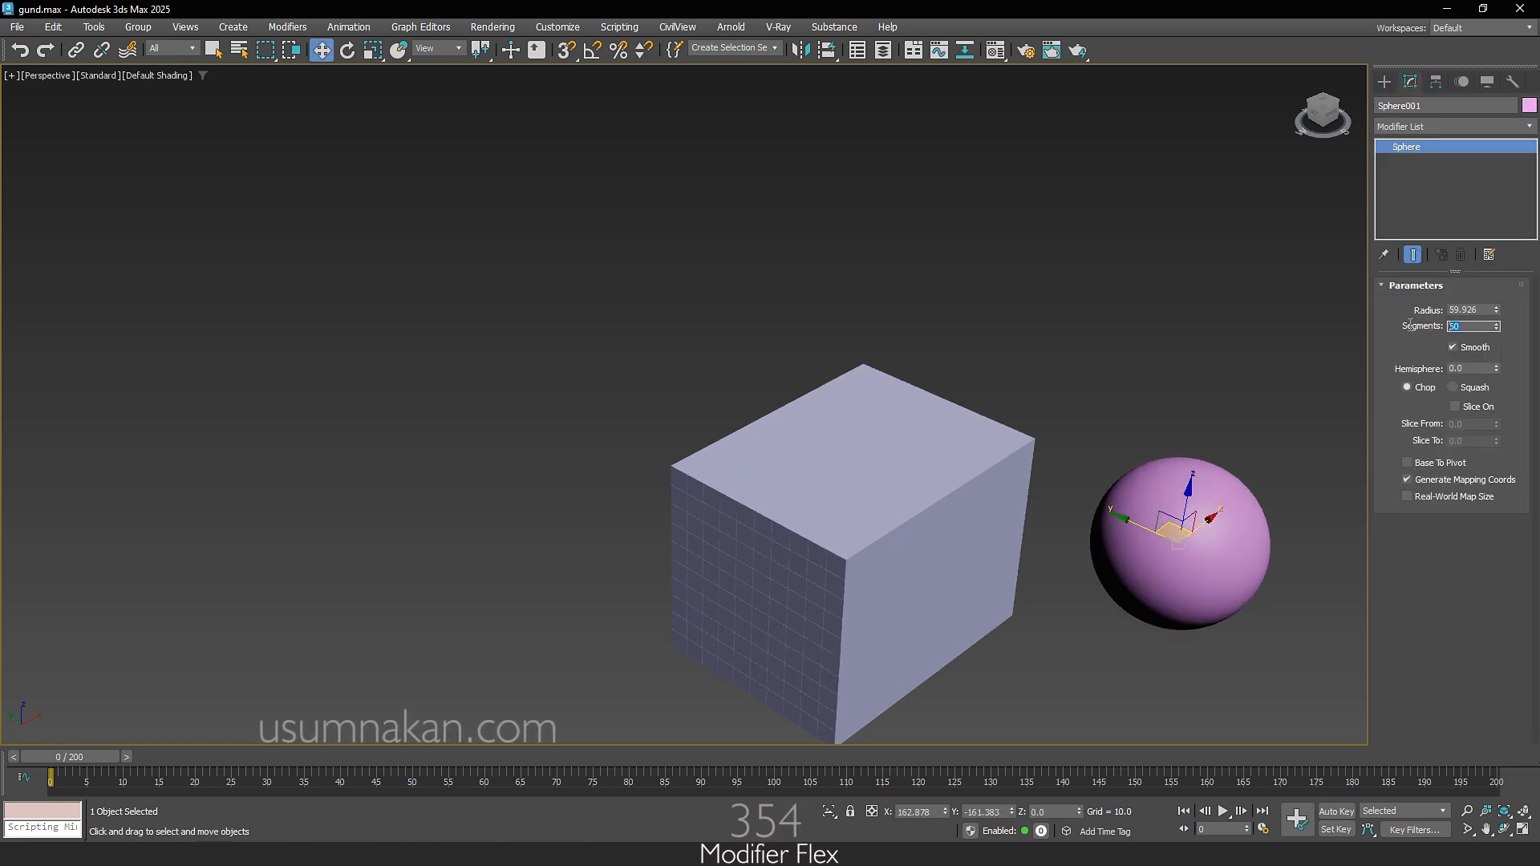
type("60")
key("Return")
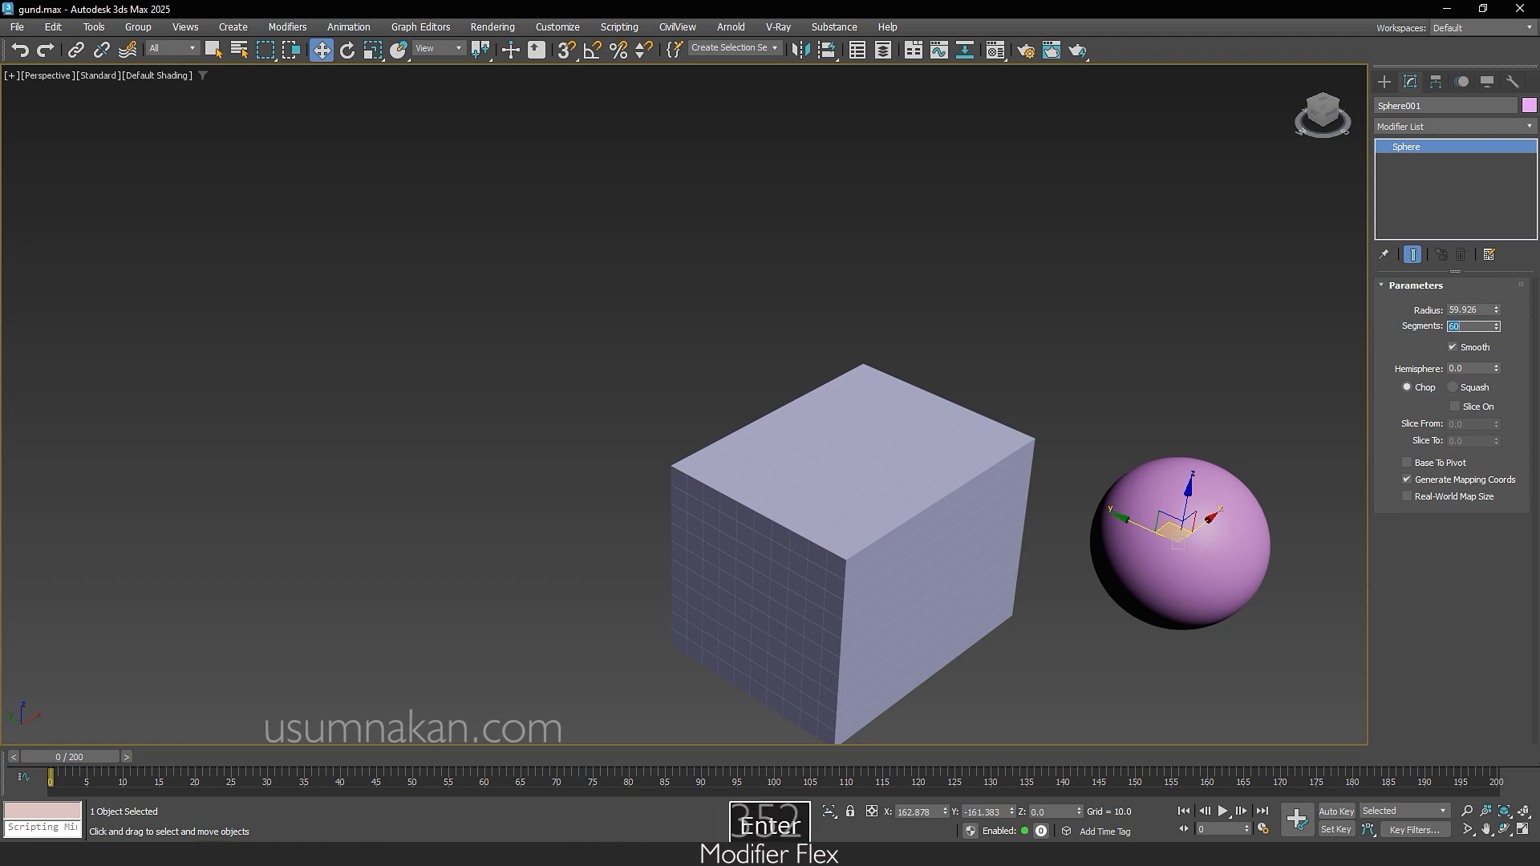
Step: Center the sphere inside the box stack by zeroing its X and Y positions
middle_click_drag(1107, 638, 1099, 595)
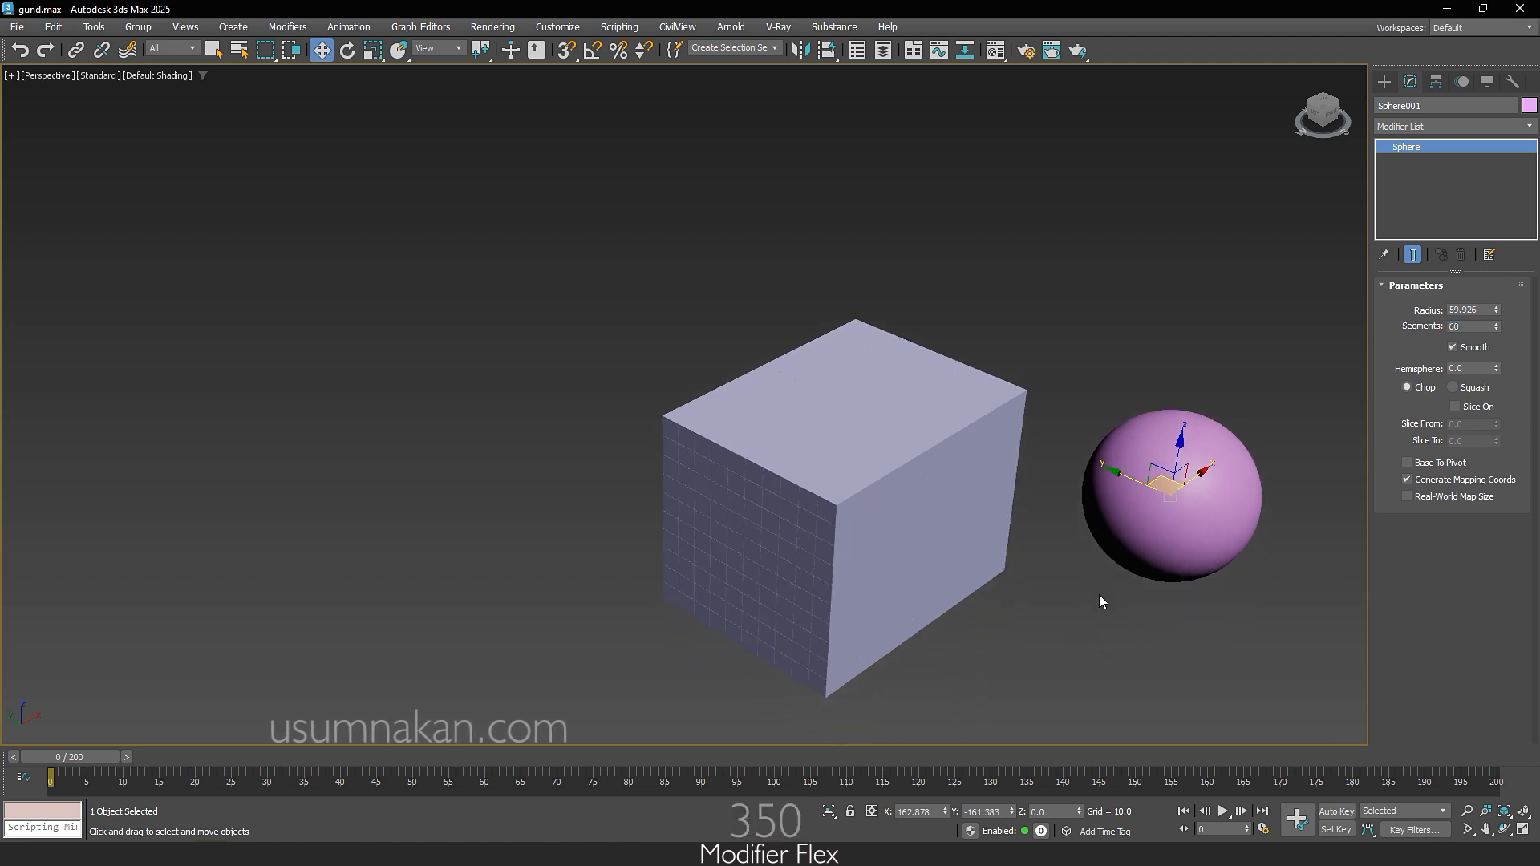
right_click(946, 812)
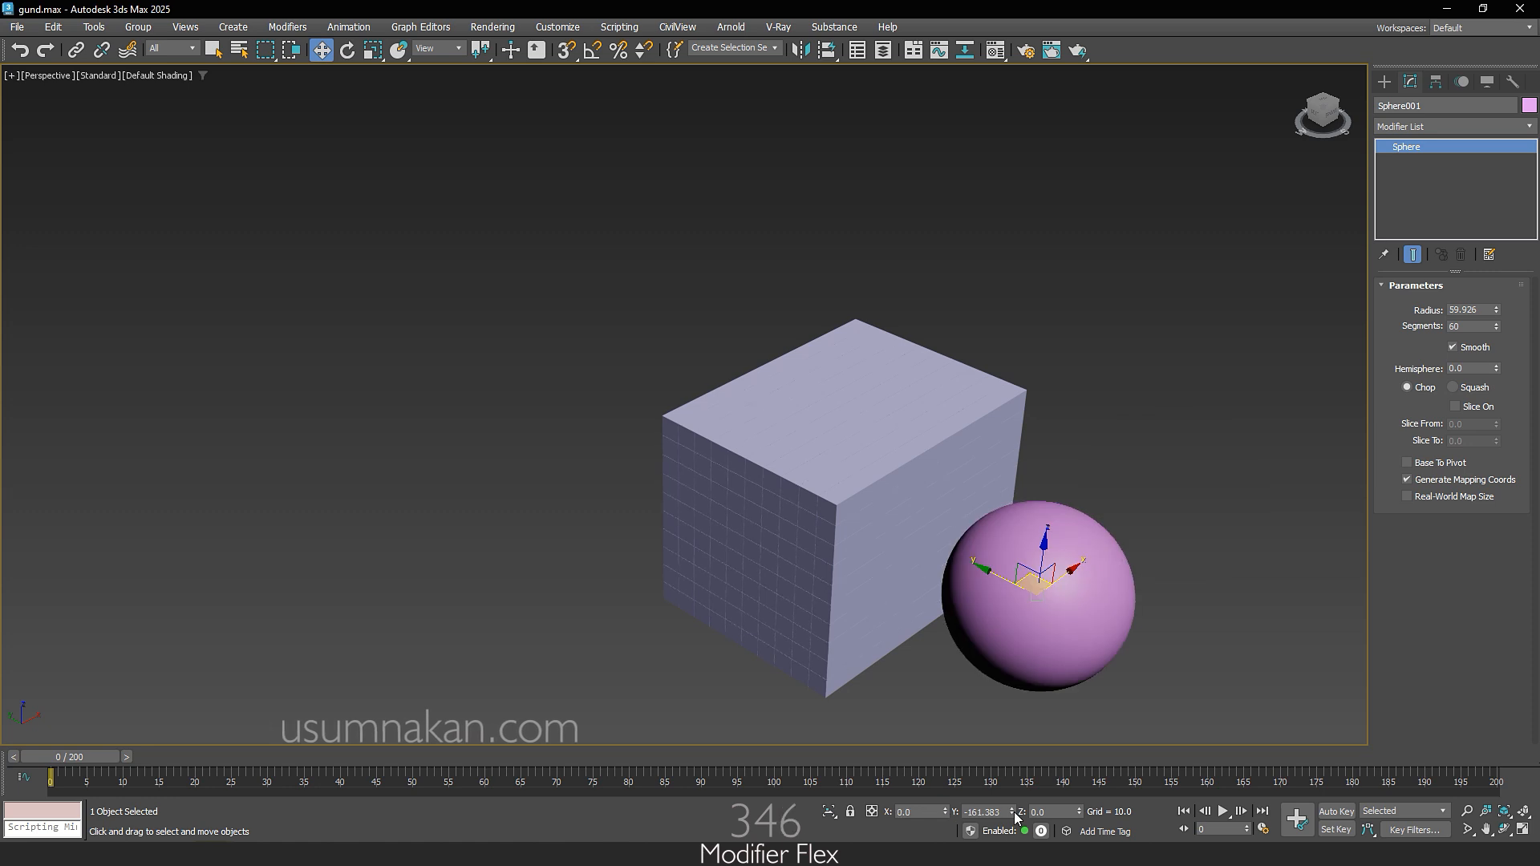
right_click(1014, 812)
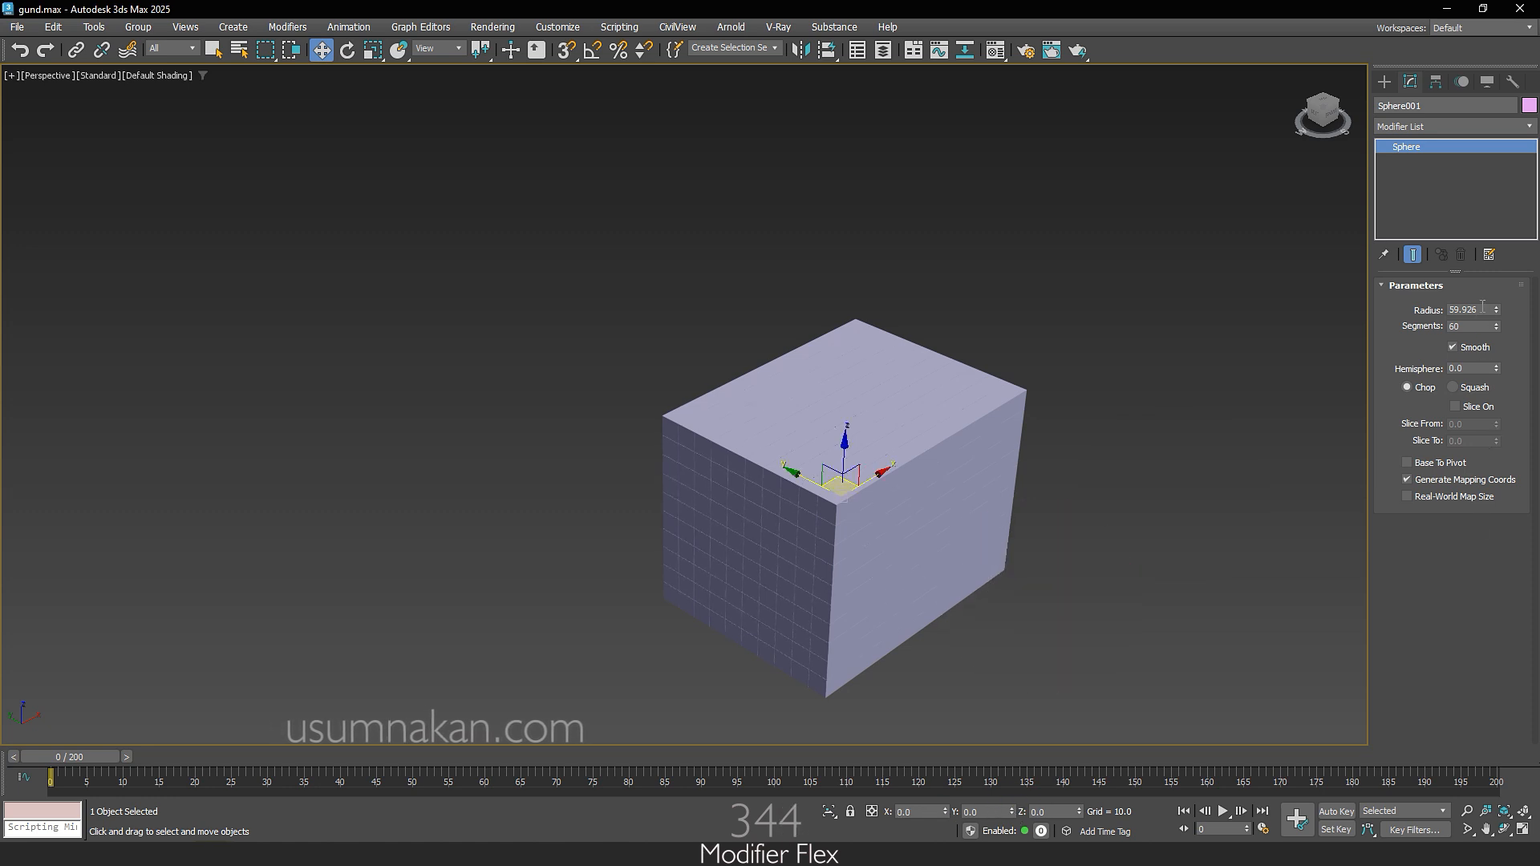
Step: Set the sphere's radius to 75 and check in wireframe how it fits inside the box stack
type("75")
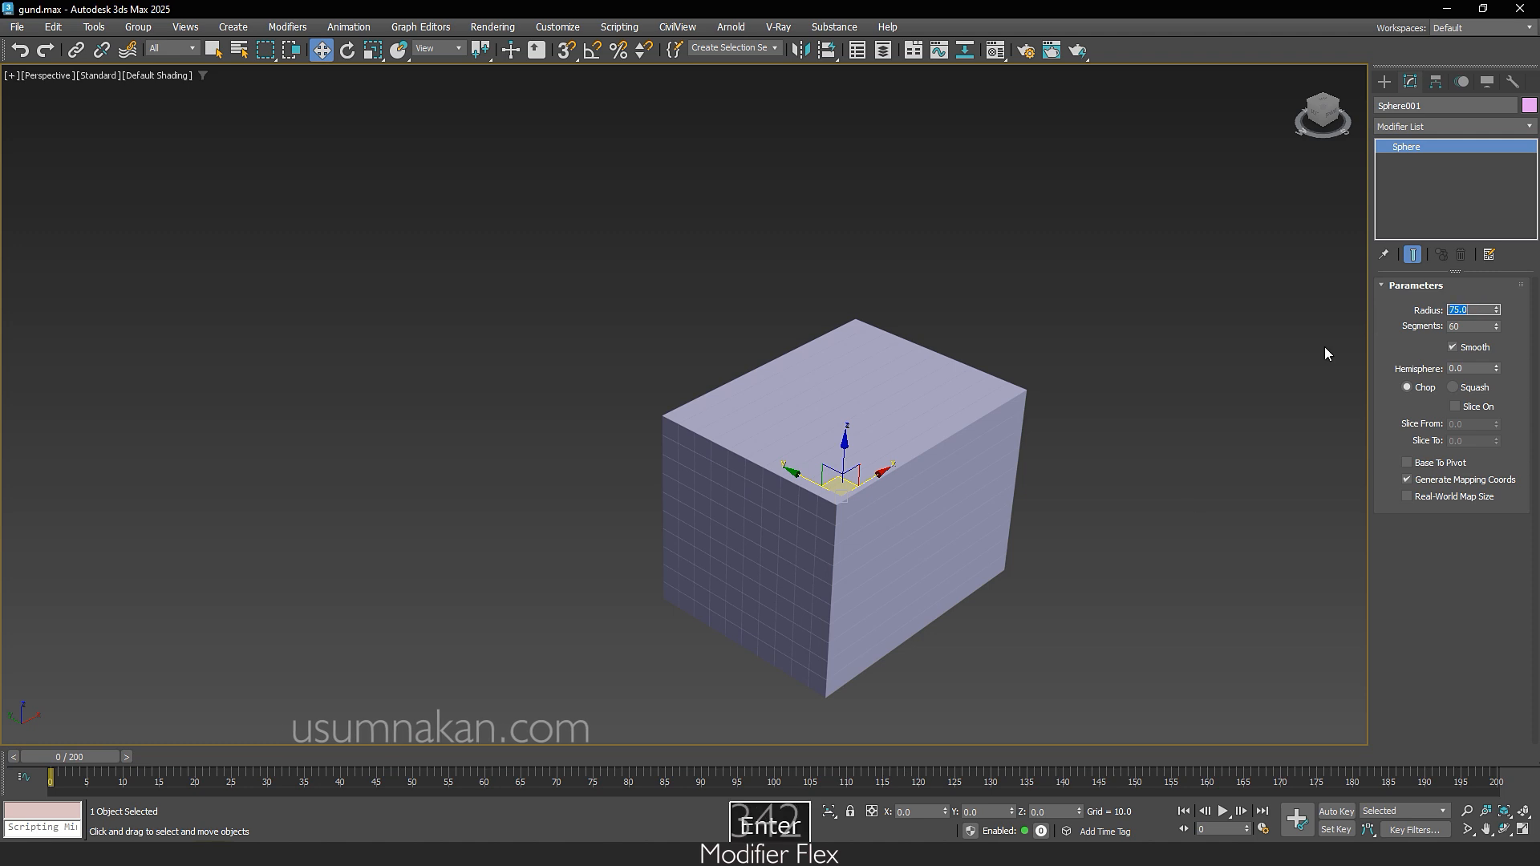
key("Return")
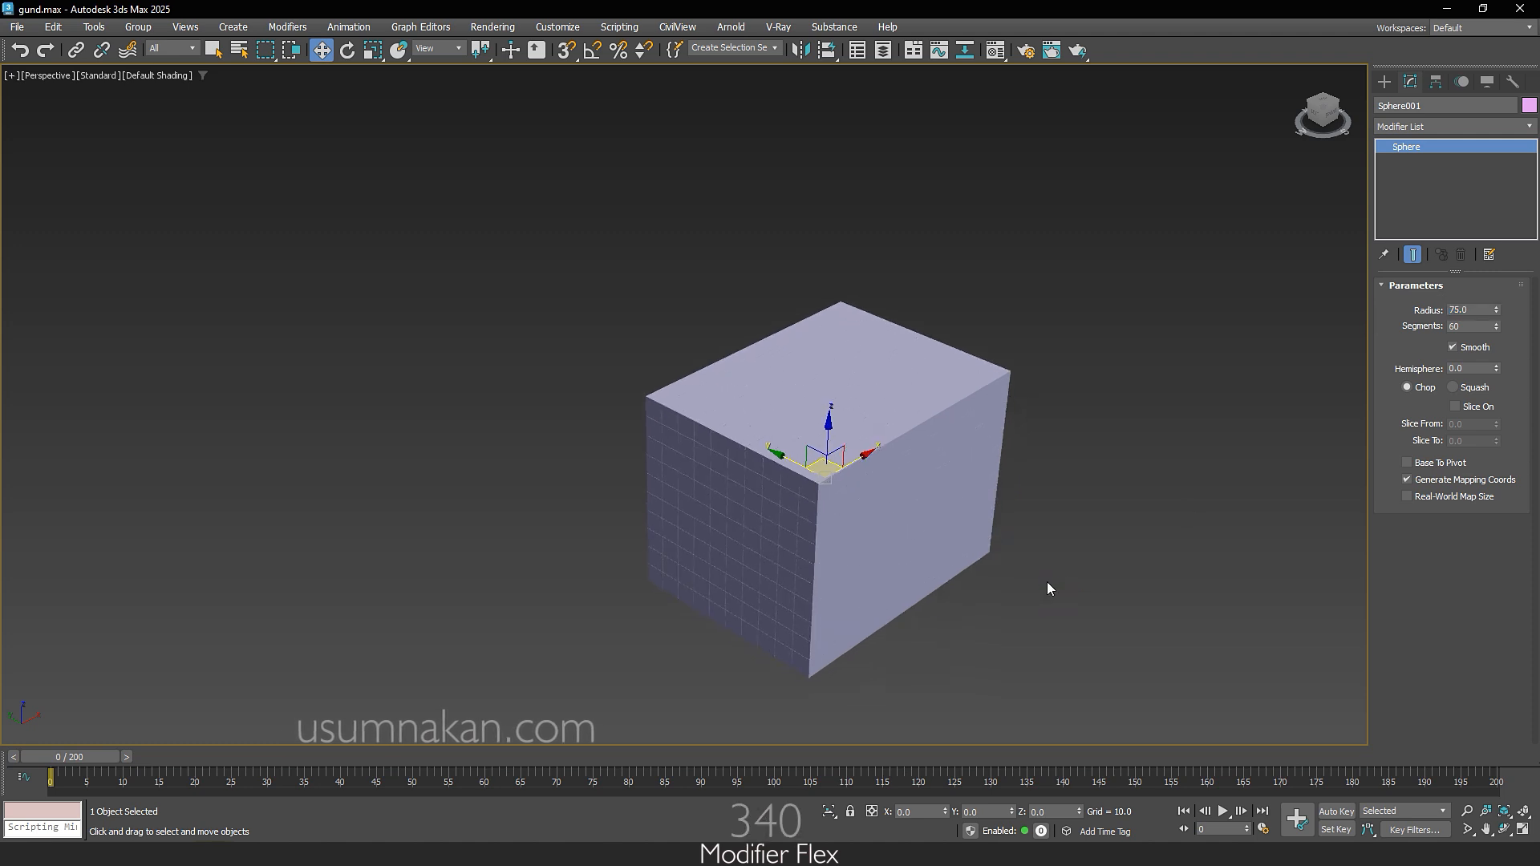
key("F3")
mouse_move(979, 604)
middle_mouse_down("alt")
mouse_move(1003, 622)
mouse_move(930, 569)
mouse_move(970, 592)
mouse_move(1128, 587)
mouse_move(1182, 528)
mouse_move(963, 525)
mouse_move(949, 605)
mouse_move(925, 599)
middle_mouse_up("alt")
key("F3")
scroll(922, 592, "up", 5)
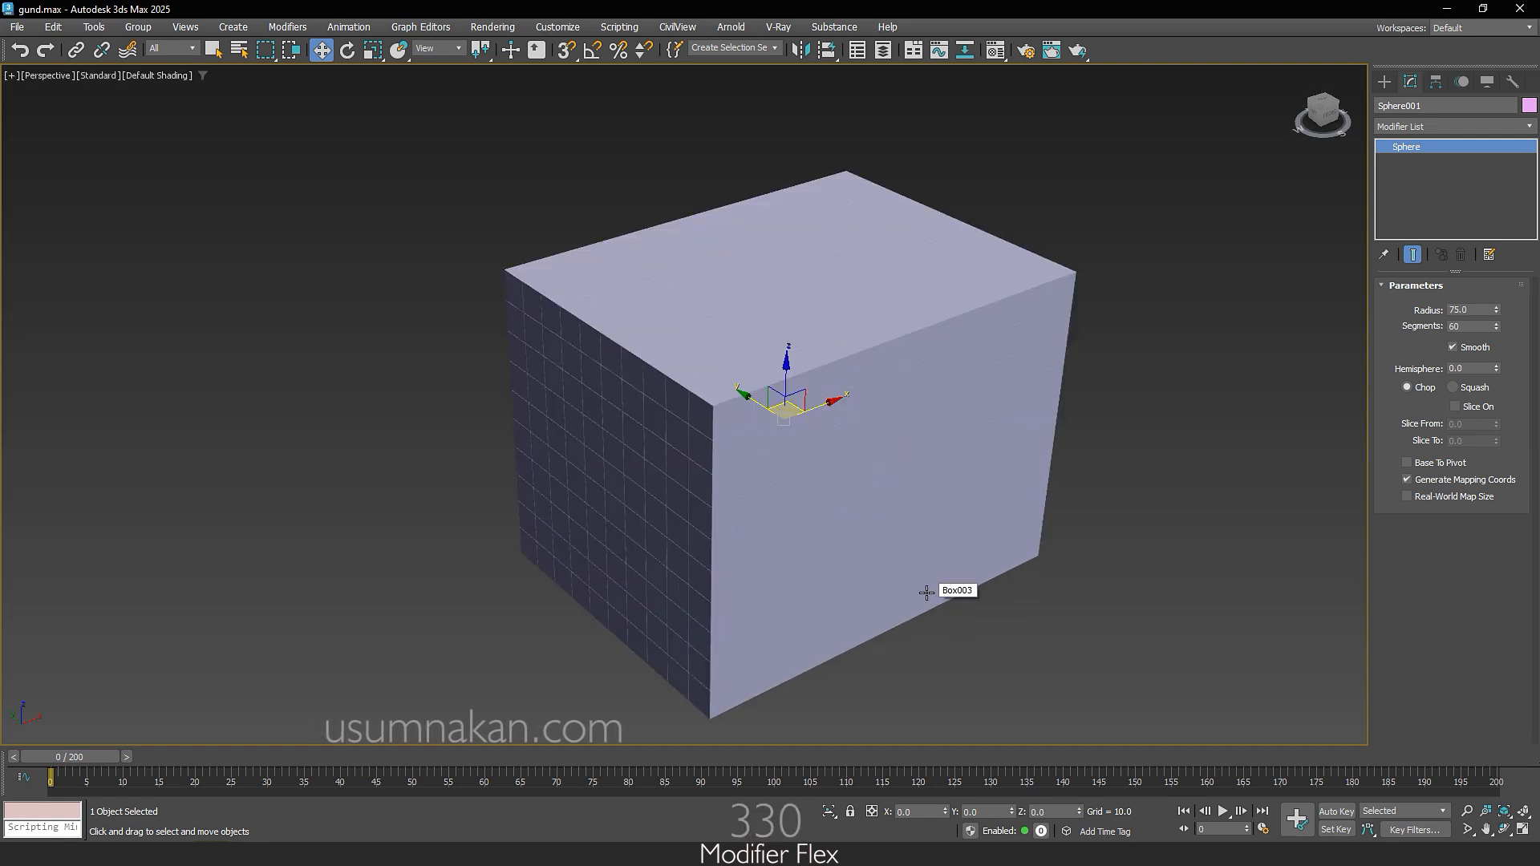
Step: Change the sphere's object color to pale yellow from the 3ds Max palette
left_click(1530, 106)
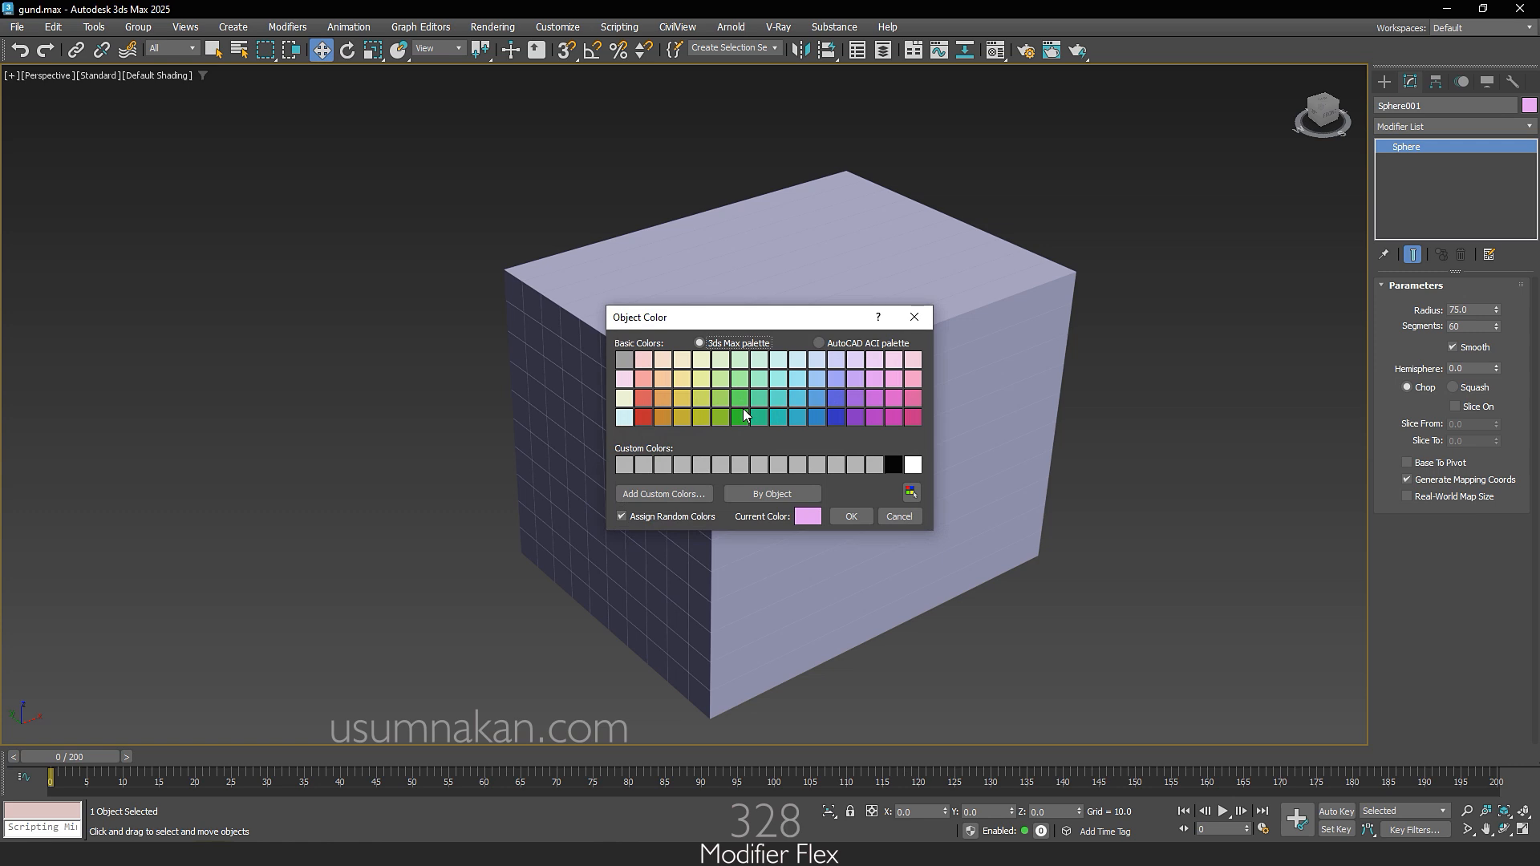
left_click(701, 380)
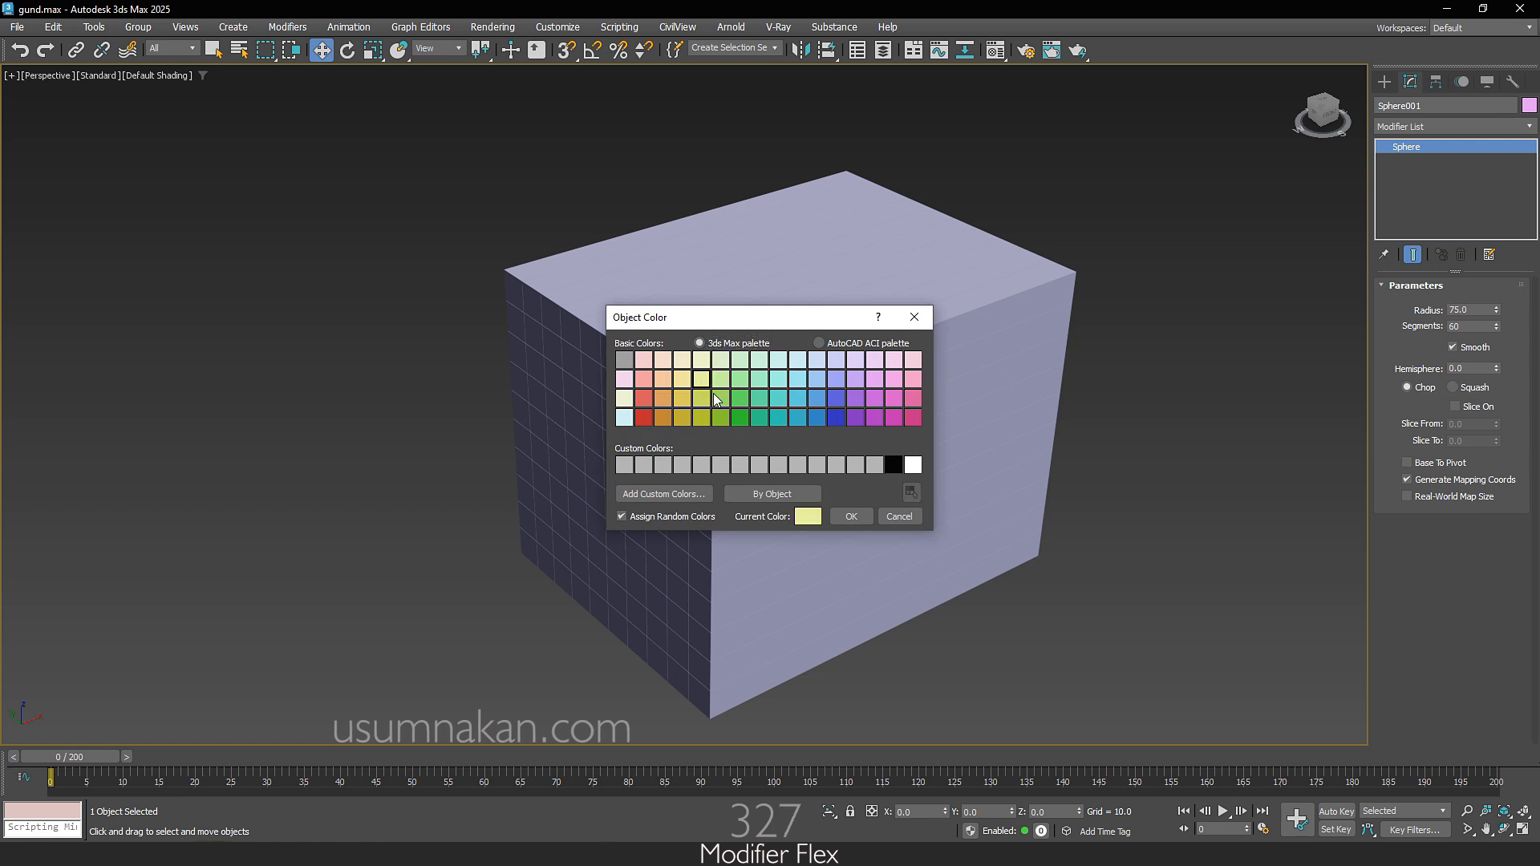
left_click(851, 514)
Step: Make the sphere a Boolean compound object and intersect it with the box stack as the added operand
left_click(1384, 81)
left_click(1445, 129)
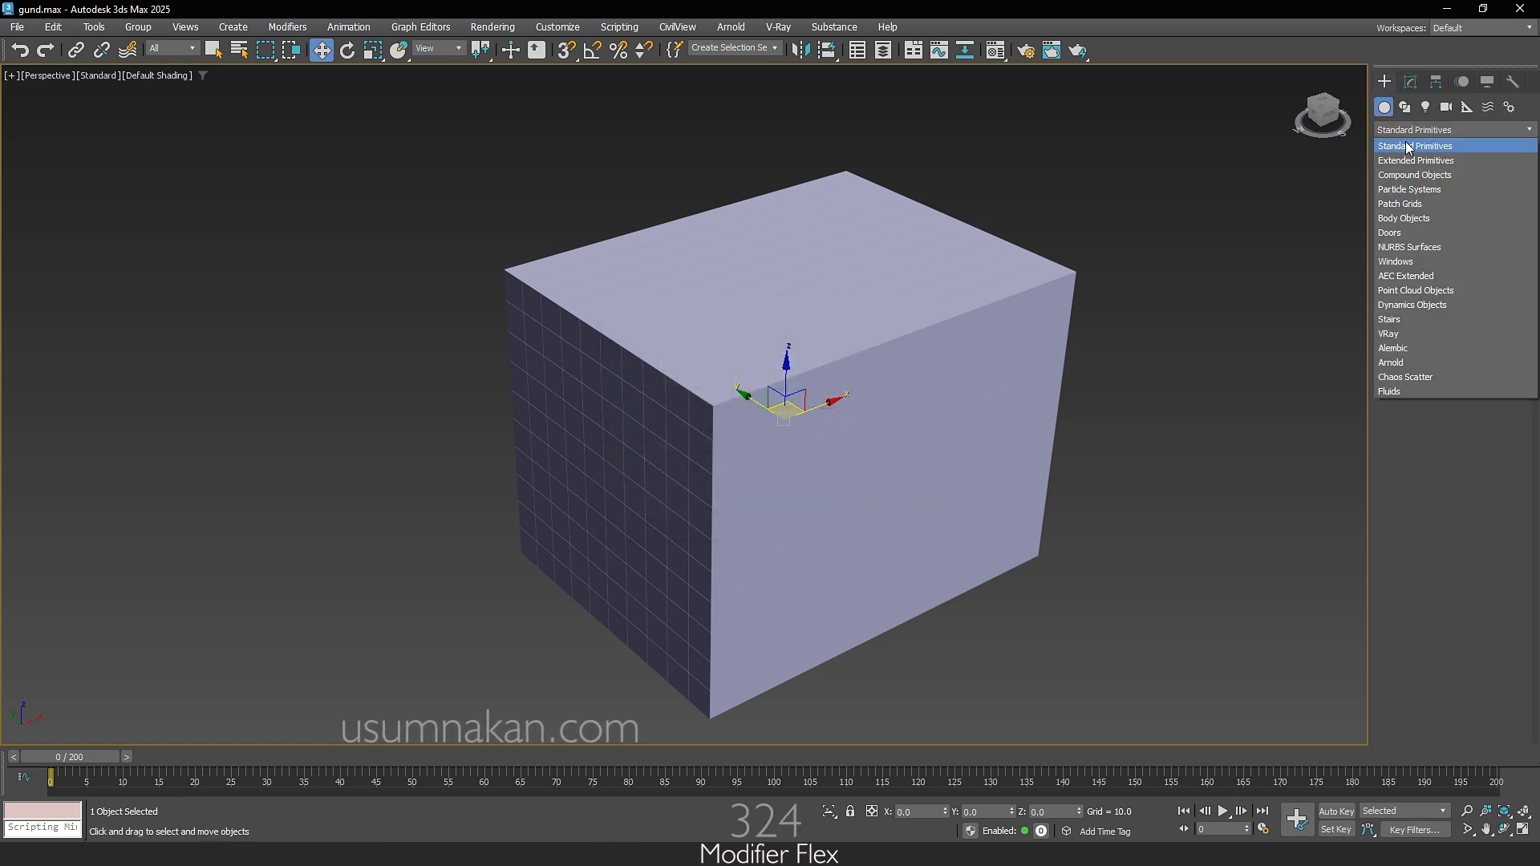
left_click(1490, 175)
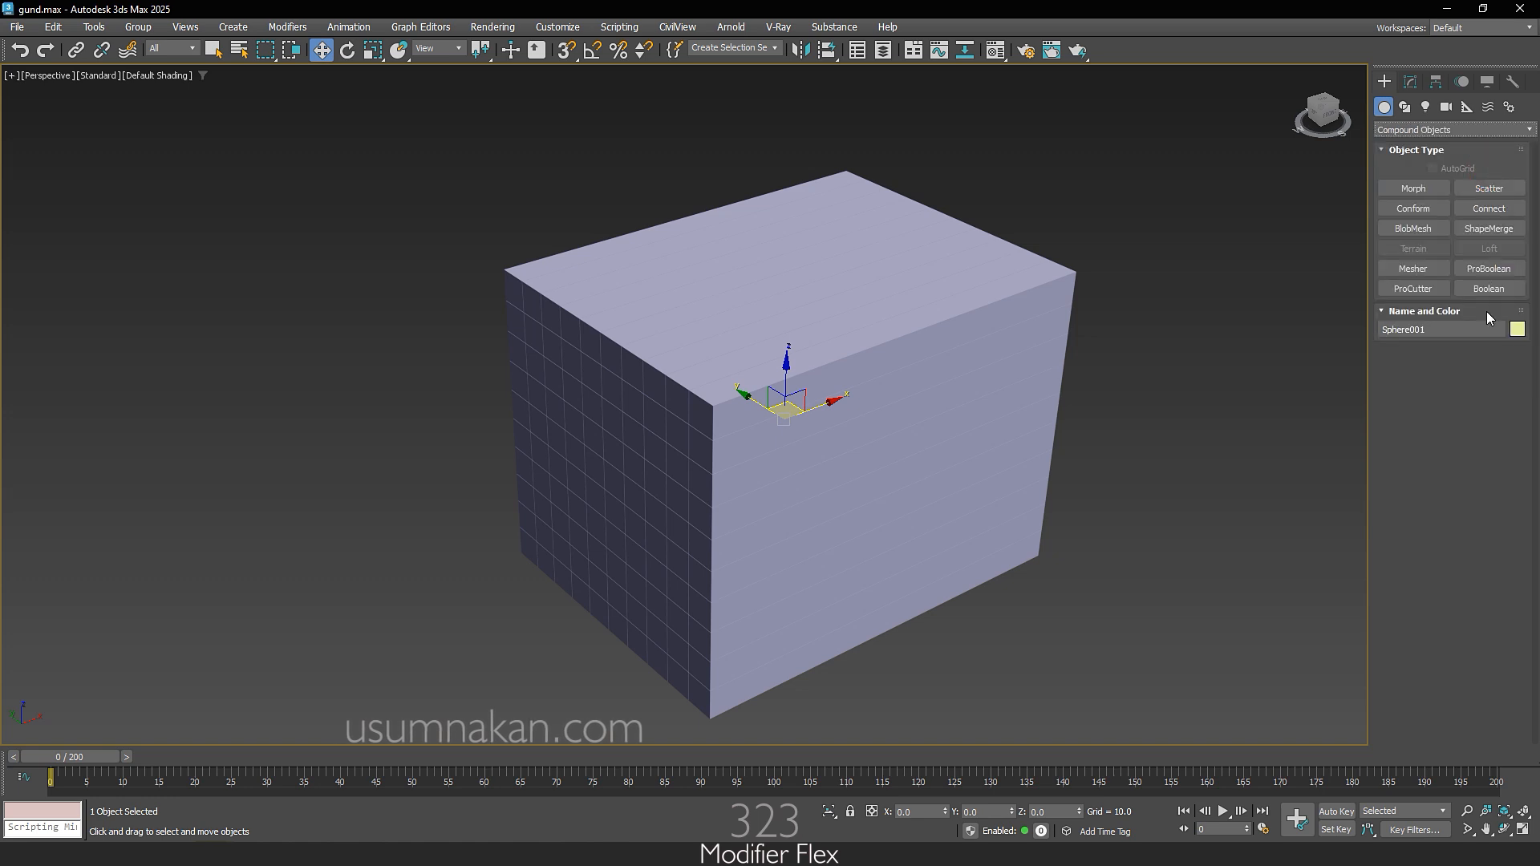
left_click(1525, 294)
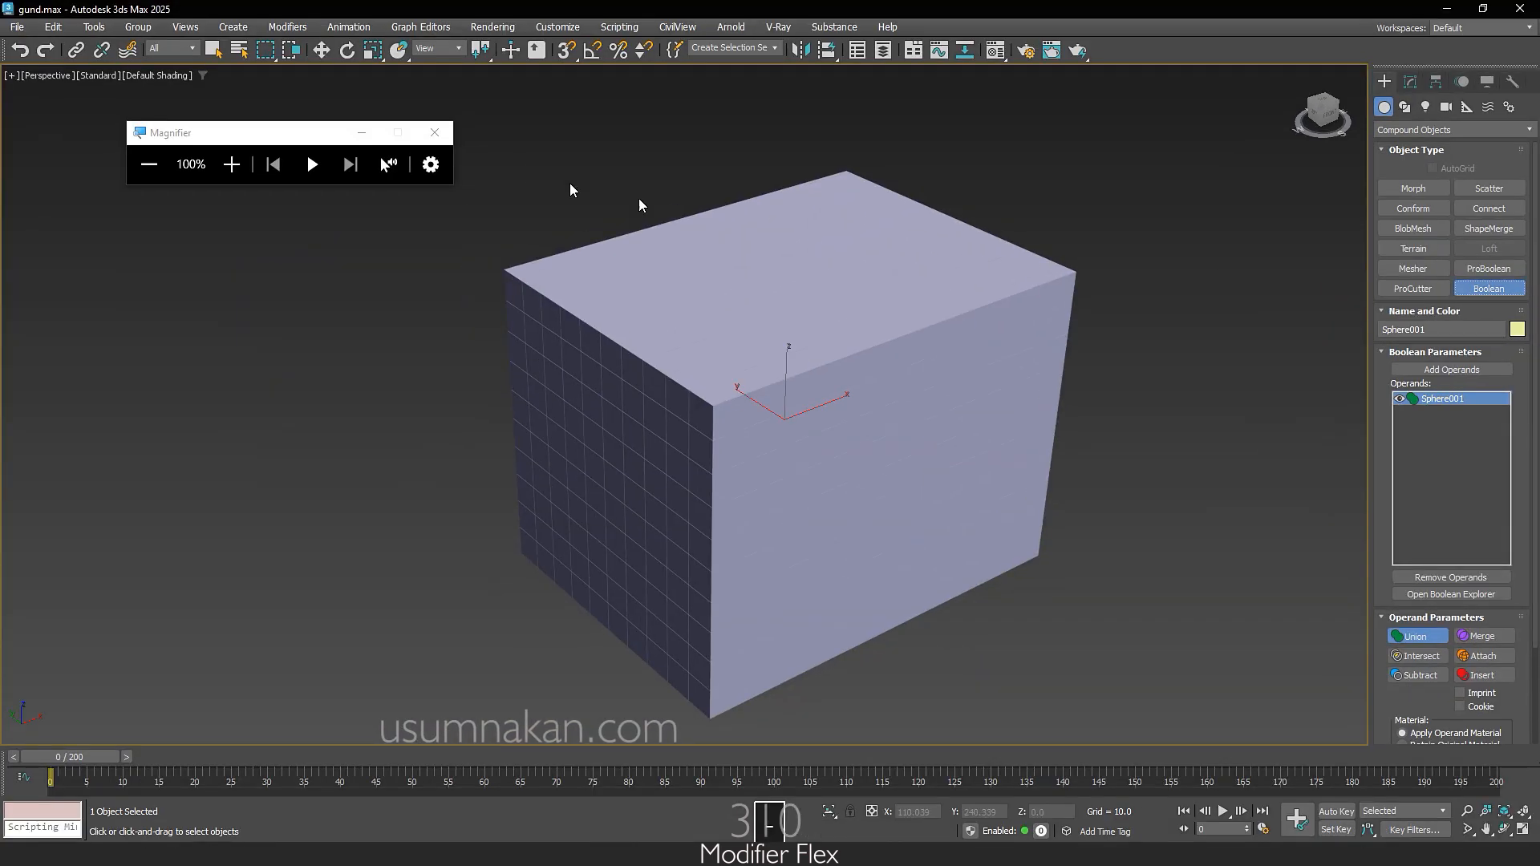
left_click(362, 134)
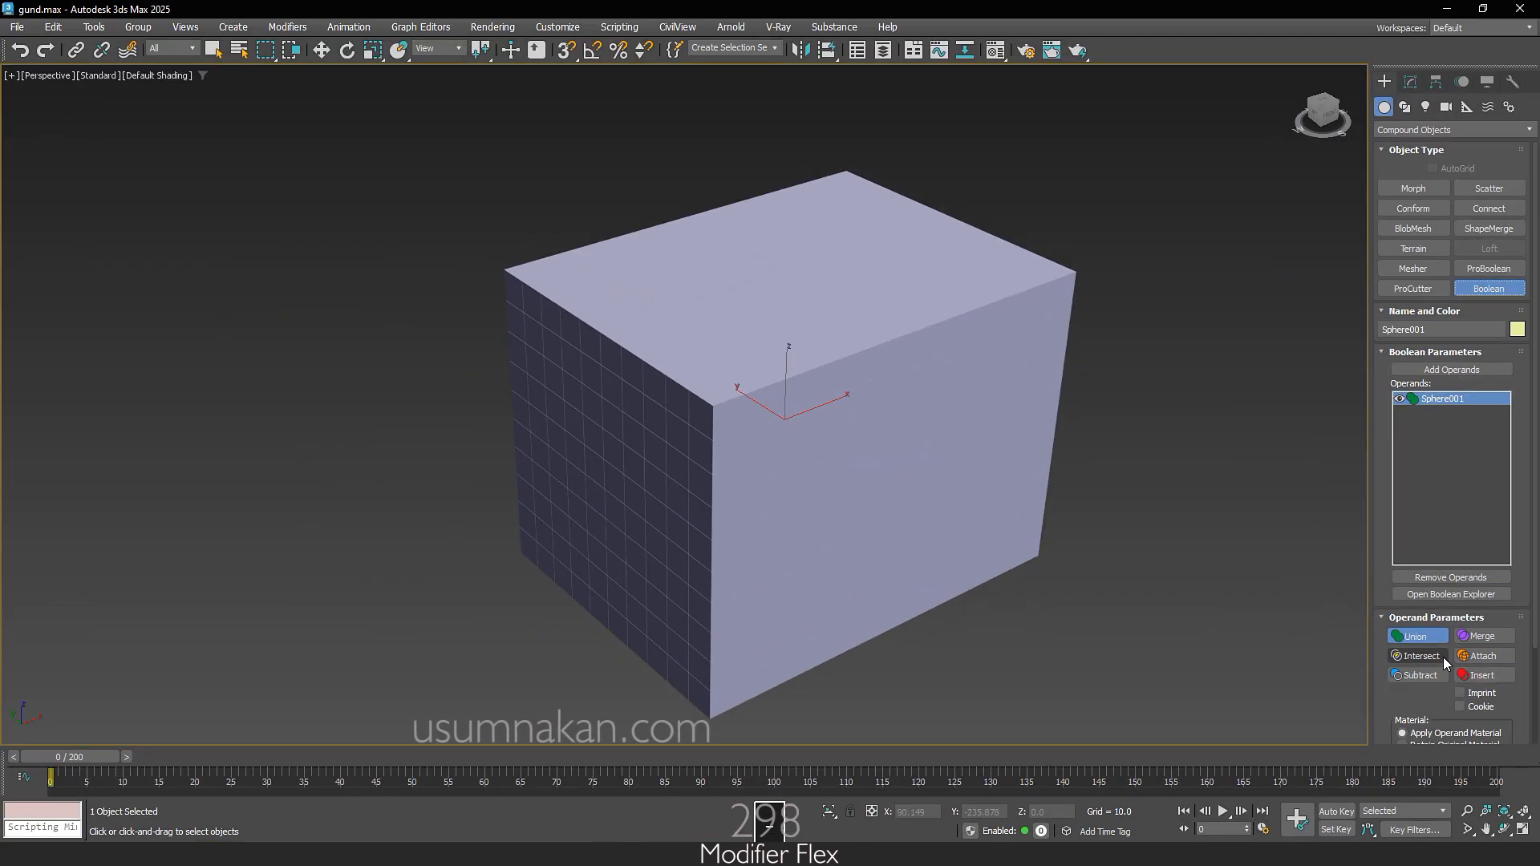
left_click(1446, 666)
left_click(1505, 370)
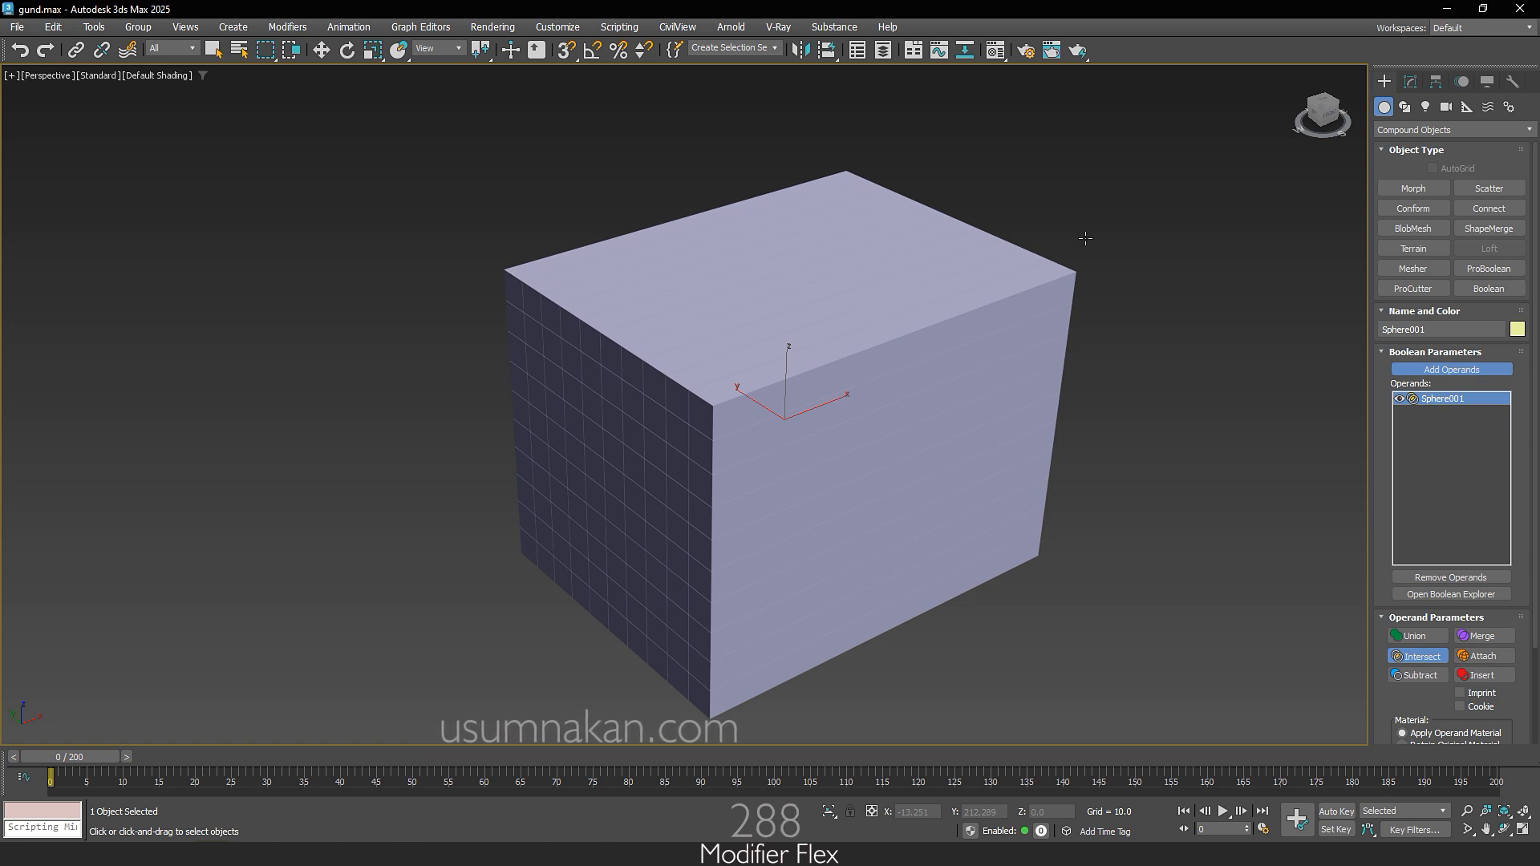
left_click(1085, 238)
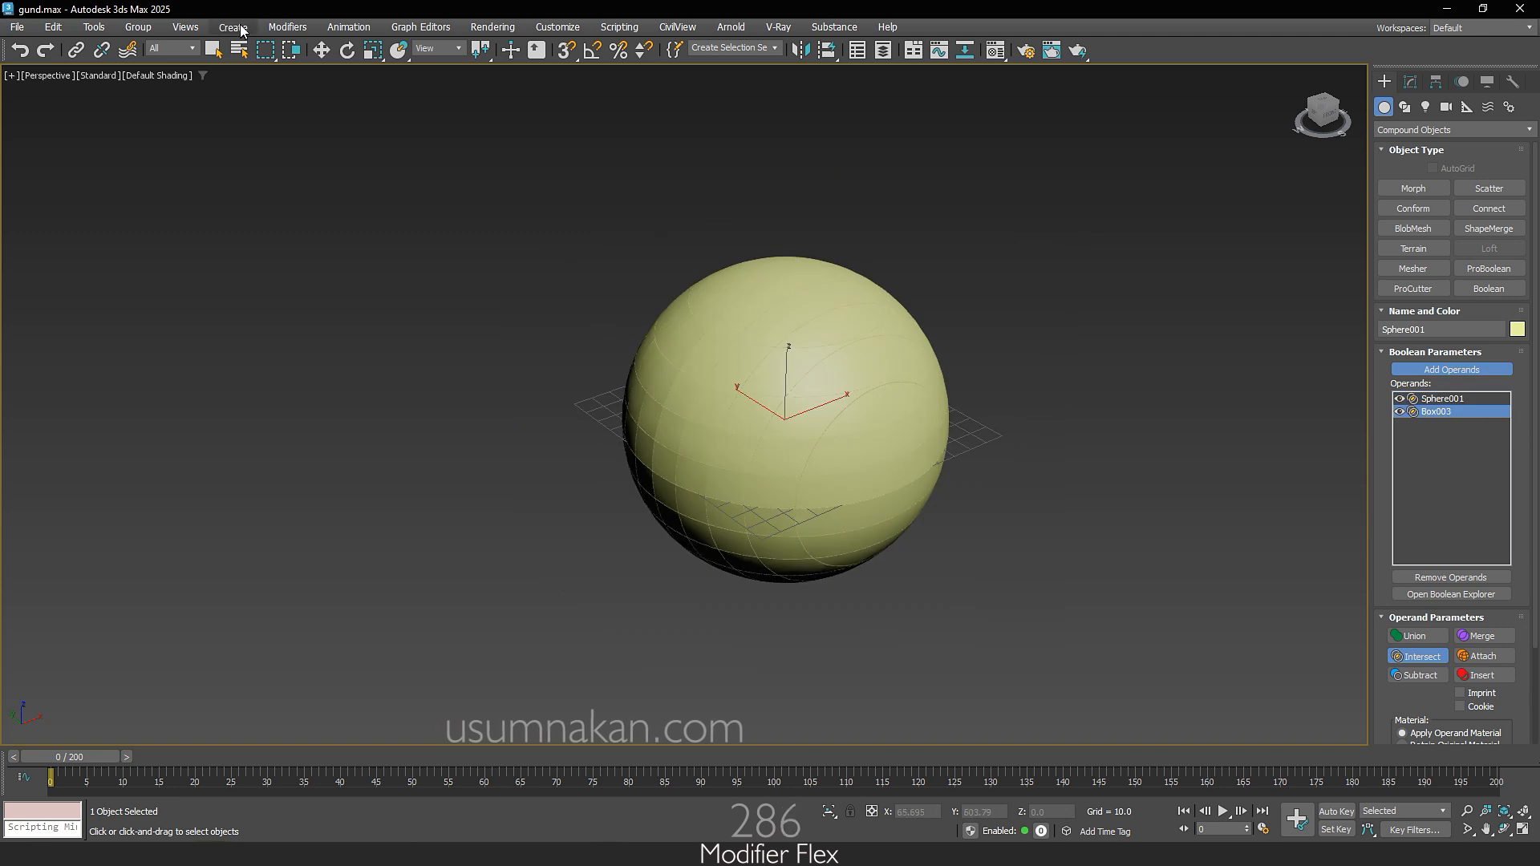
left_click(321, 50)
Step: Turn on edged faces in the perspective view to inspect the cuts across the sphere
key("F4")
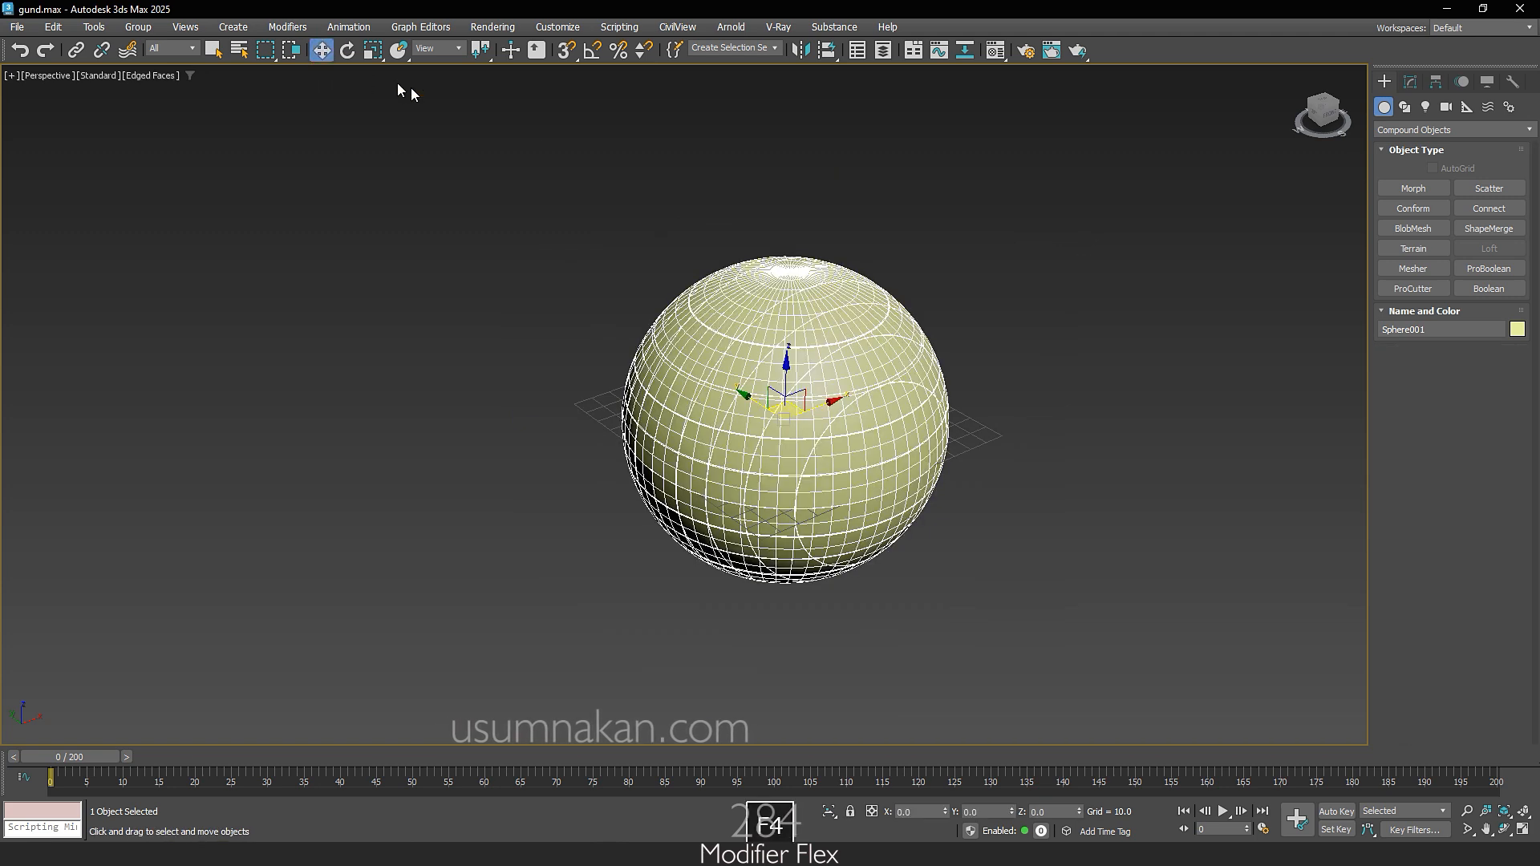
scroll(776, 387, "up", 5)
scroll(776, 387, "down", 8)
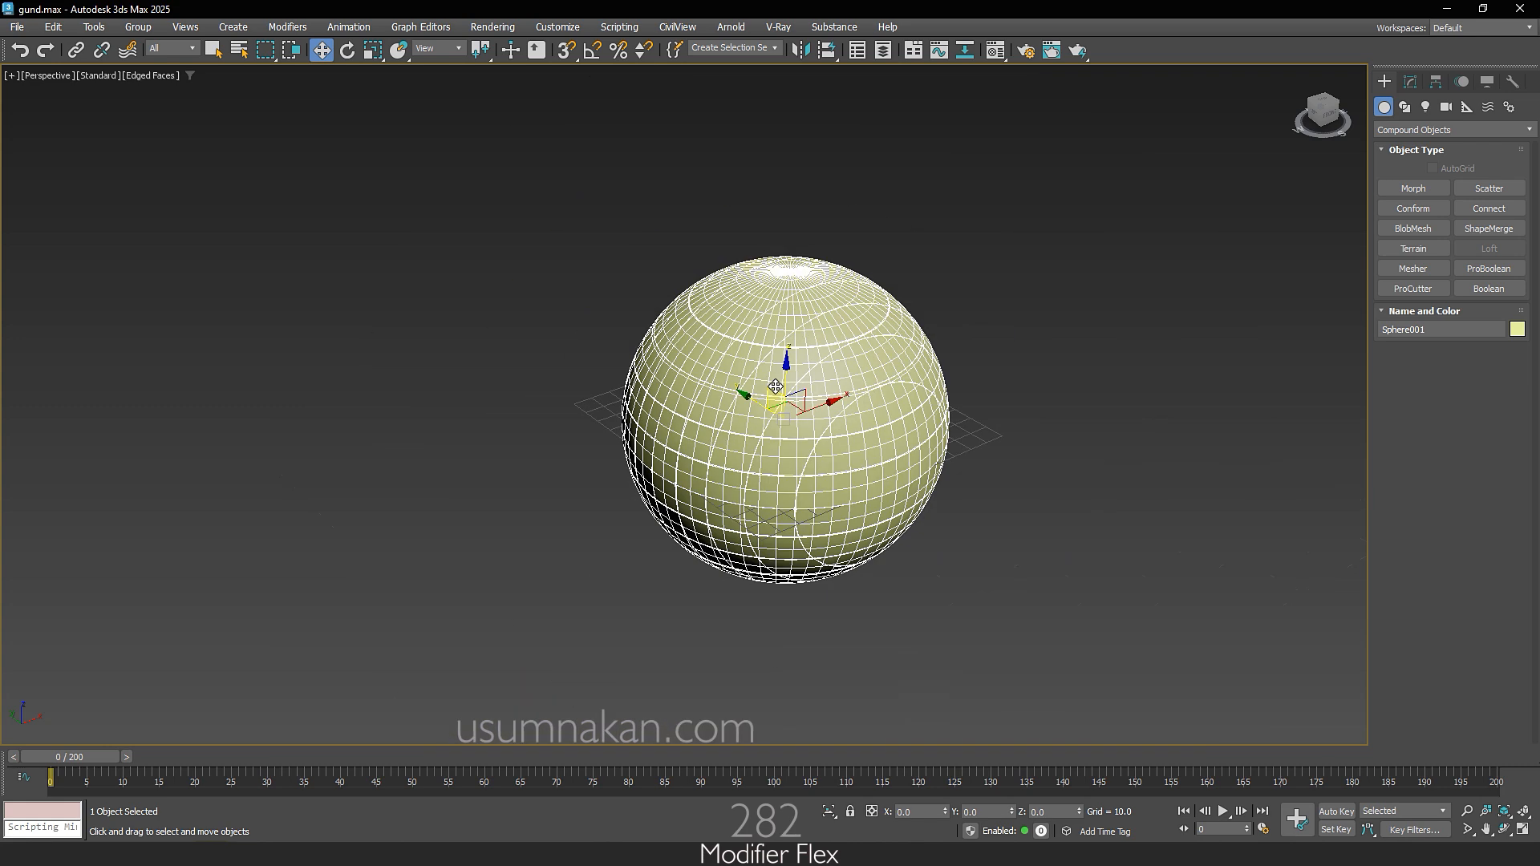
scroll(776, 386, "up", 3)
key("F4")
key("F4")
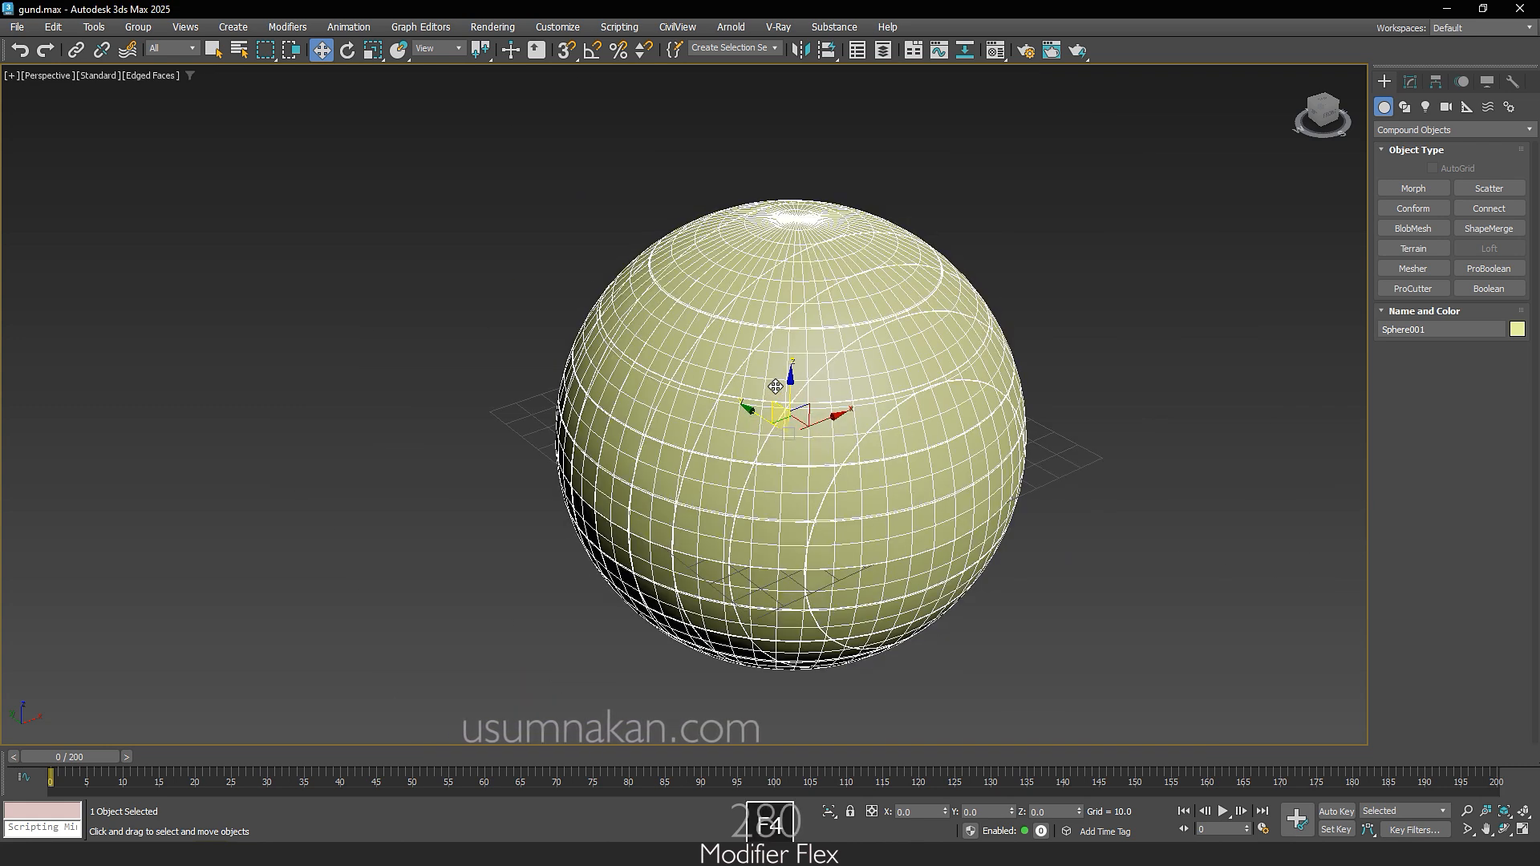
Step: Convert the Boolean sphere to an Editable Poly and switch to Element sub-object editing
left_click(1414, 82)
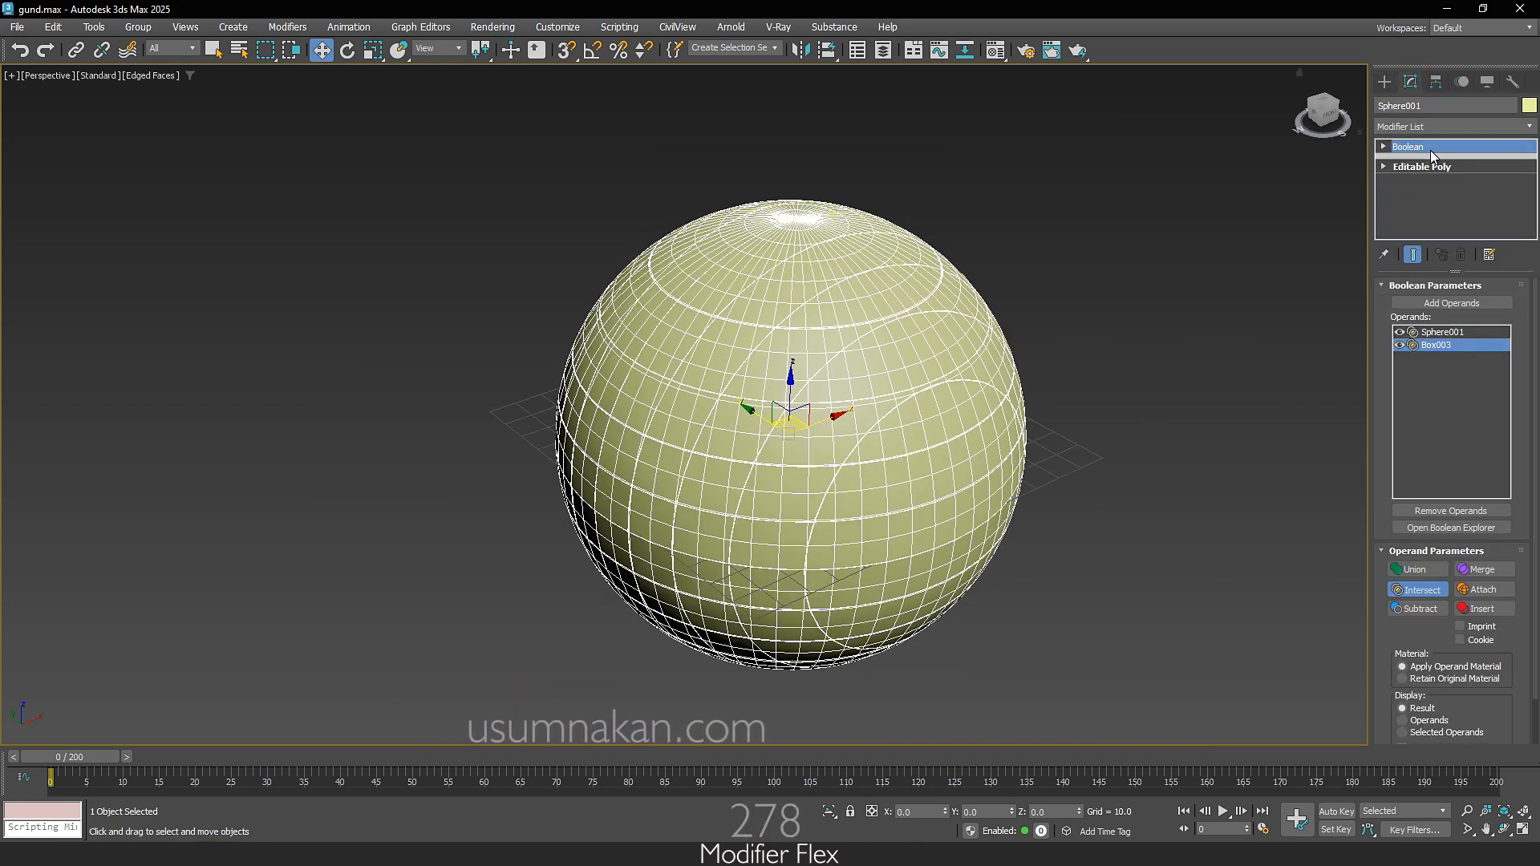
right_click(884, 280)
mouse_move(970, 493)
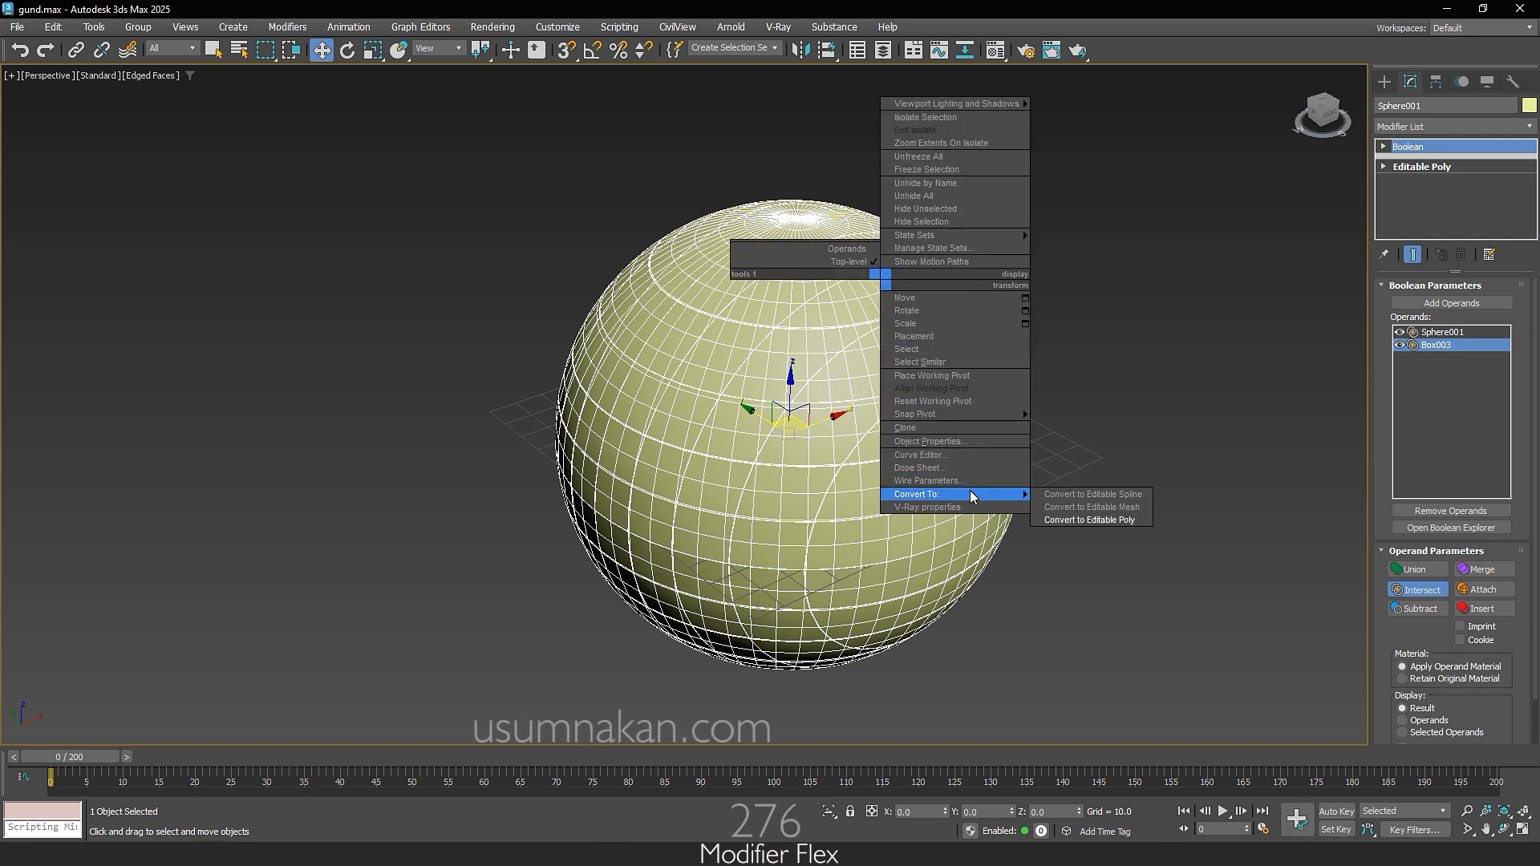
left_click(1098, 520)
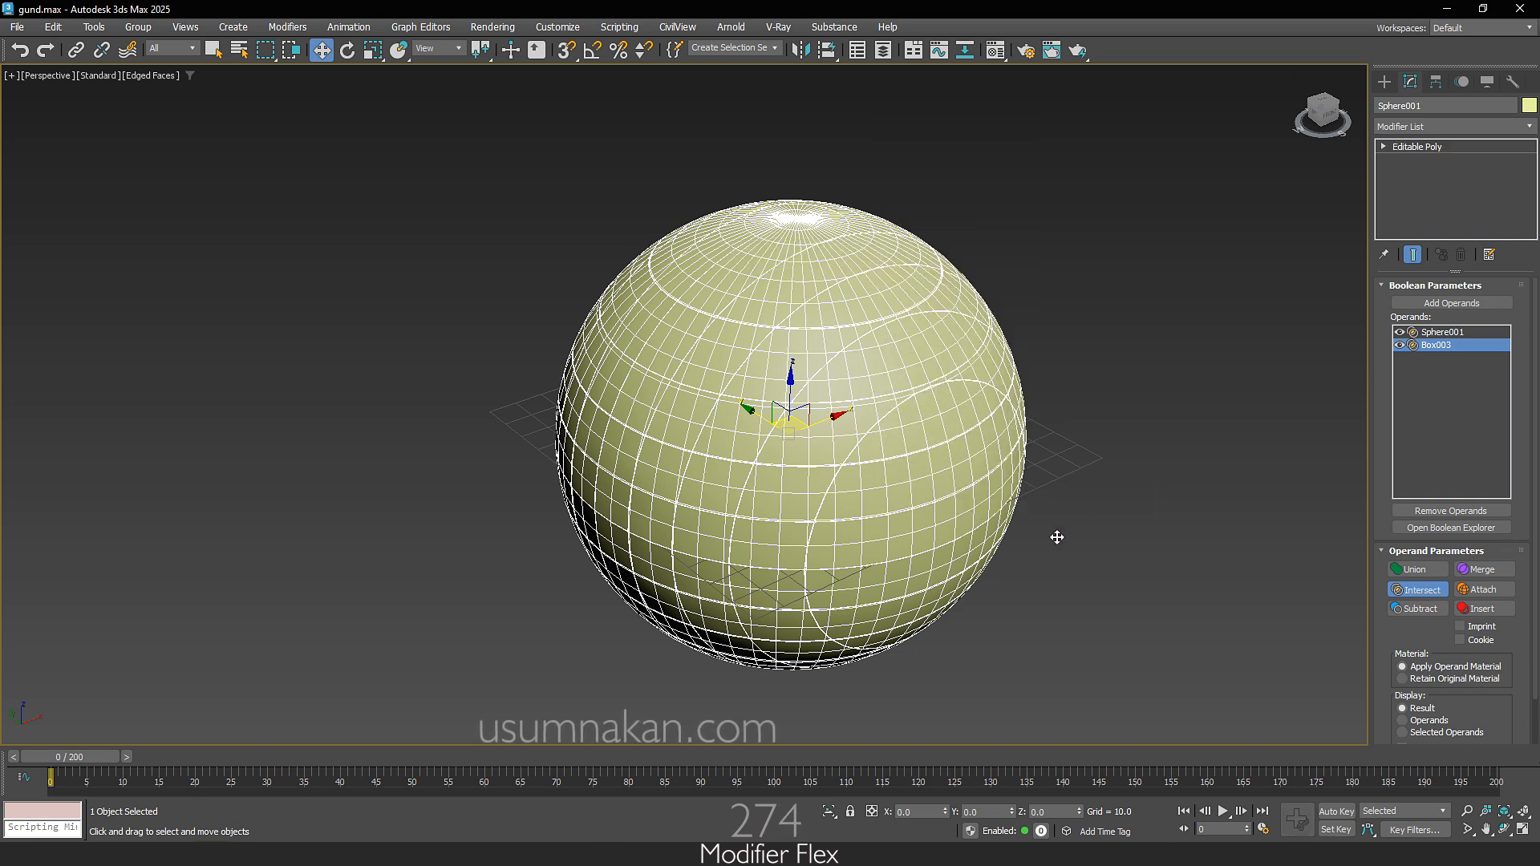
left_click(1384, 148)
left_click(1416, 215)
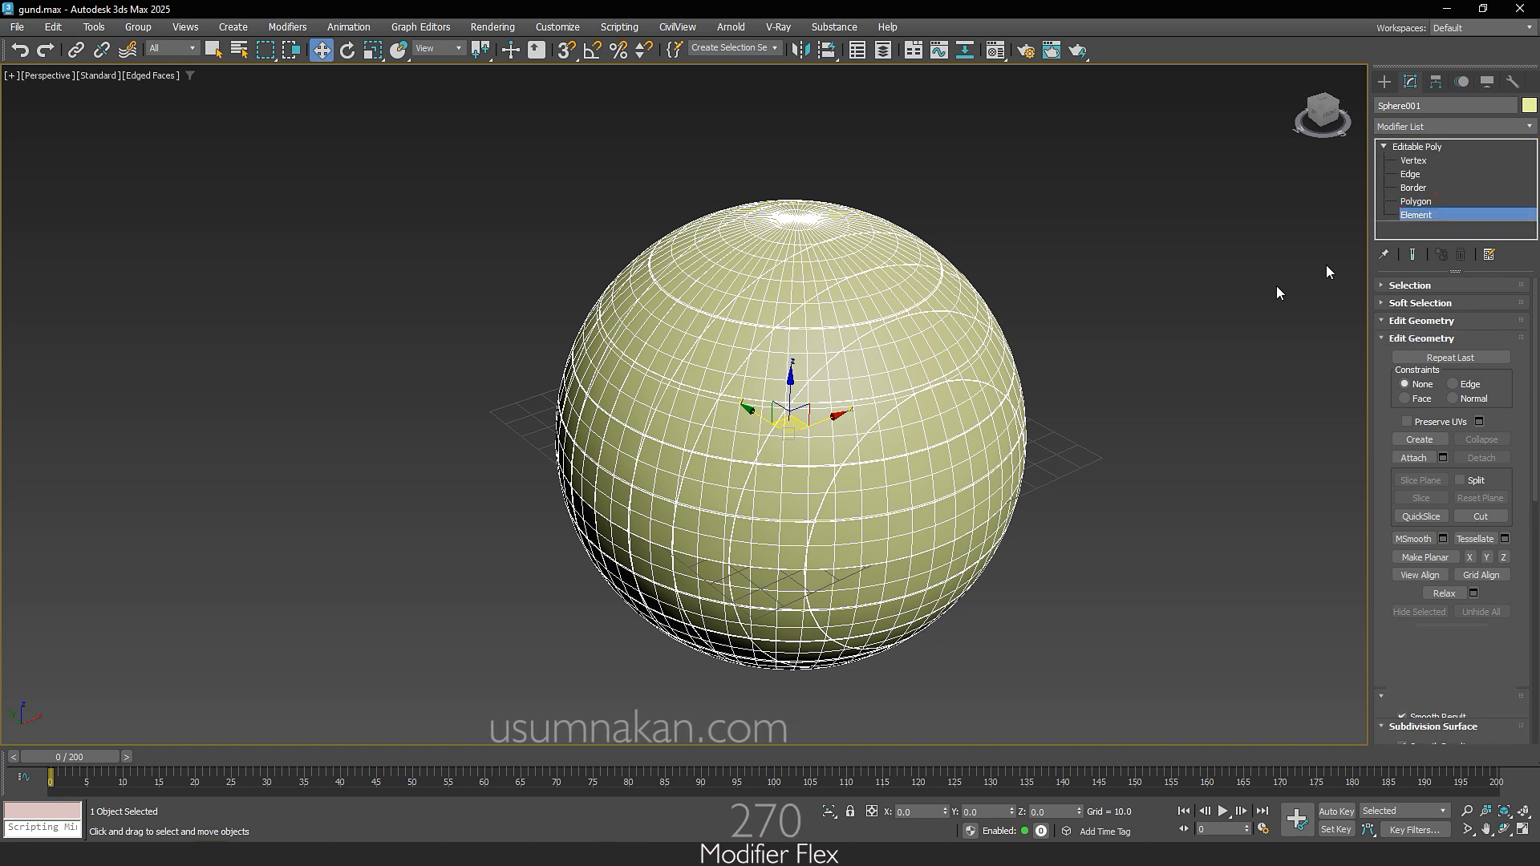
Step: Try moving a single strip element away from the sphere's surface, and undo the move
left_click(924, 447)
left_click_drag(925, 448, 1005, 457)
key("ctrl+z")
key("ctrl+z")
key("ctrl+z")
key("ctrl+z")
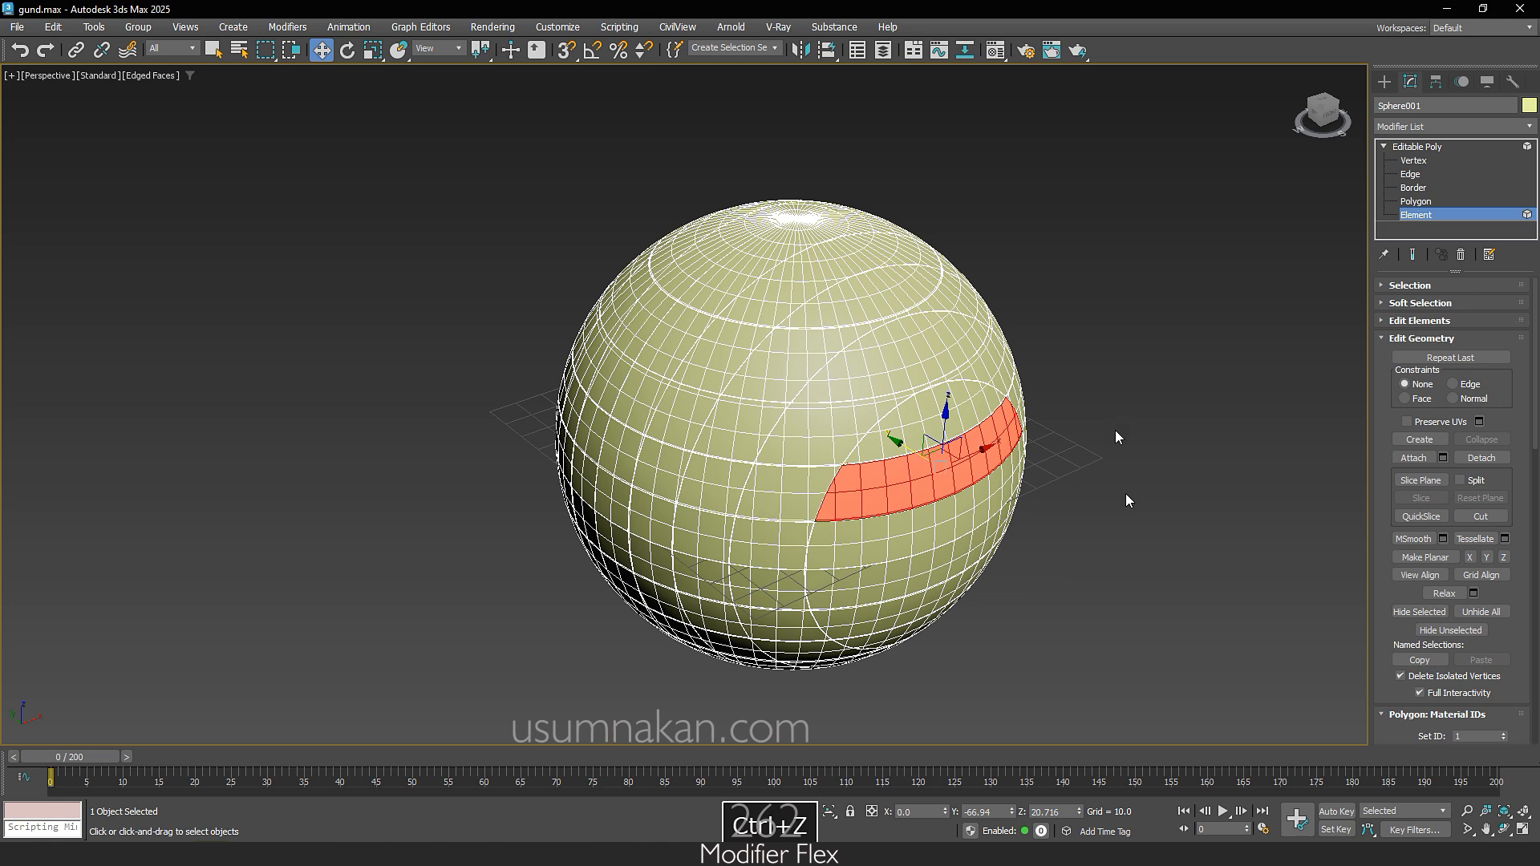
Step: Switch to the four-viewport layout, region-select the front cap's elements in the Top view and detach them as a separate object
left_click(1523, 830)
left_click(520, 305)
scroll(442, 312, "up", 3)
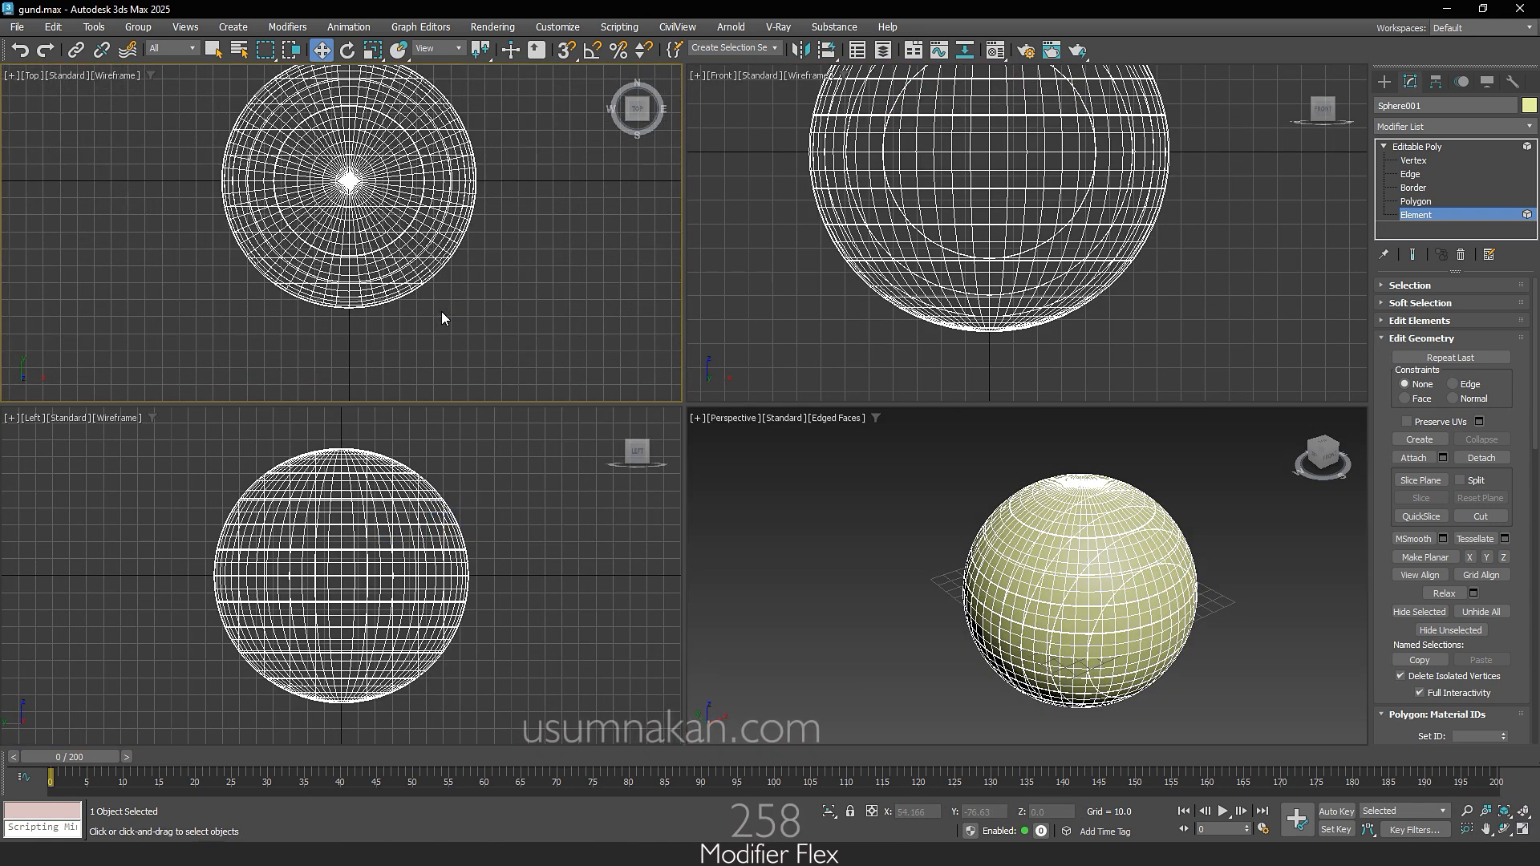
scroll(442, 313, "up", 3)
left_click_drag(194, 289, 470, 342)
left_click(1091, 516)
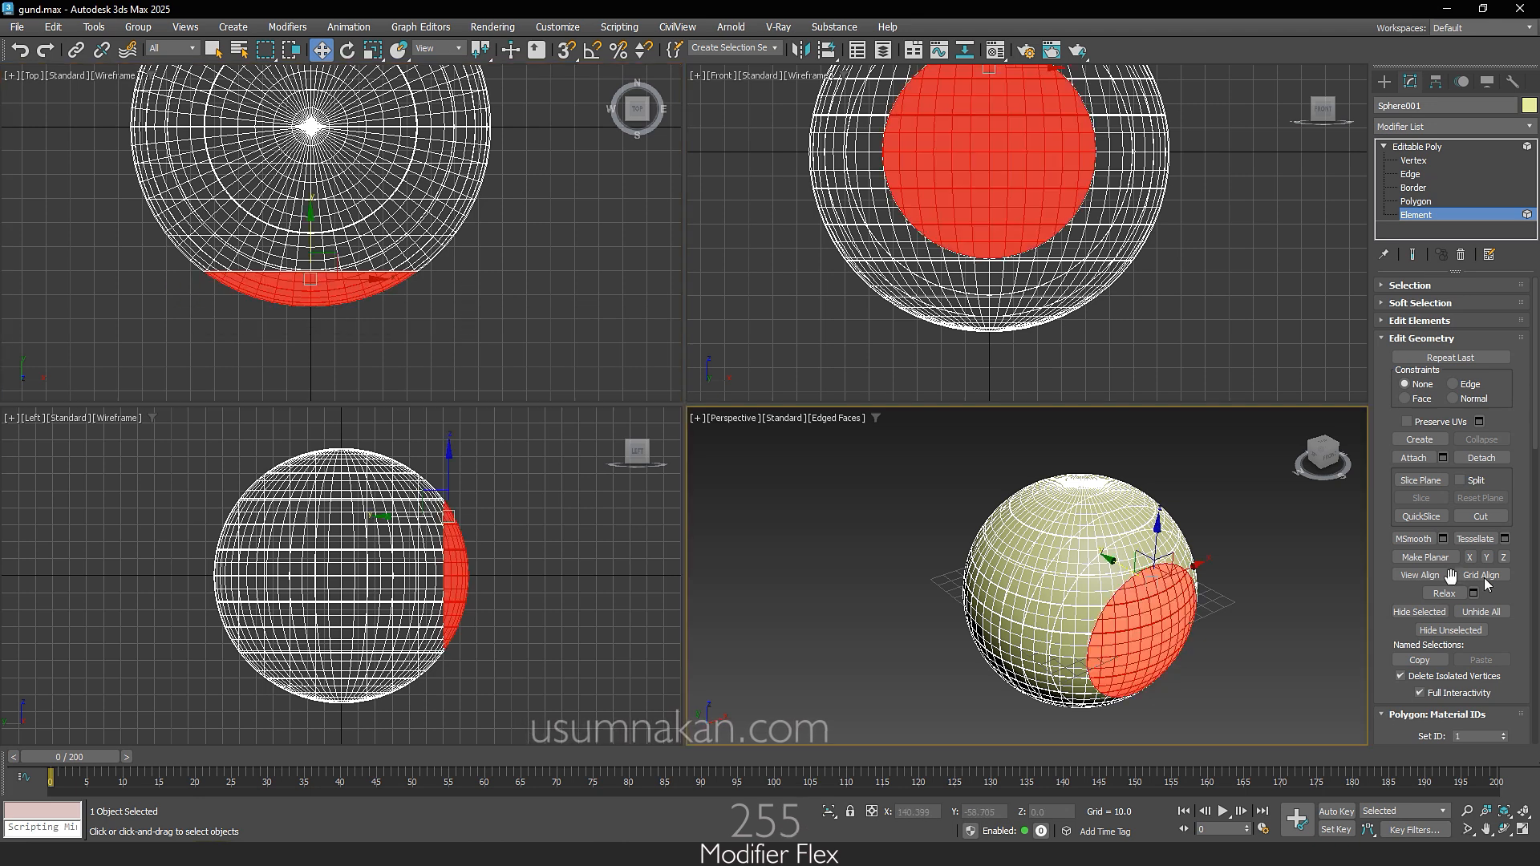
left_click(1505, 465)
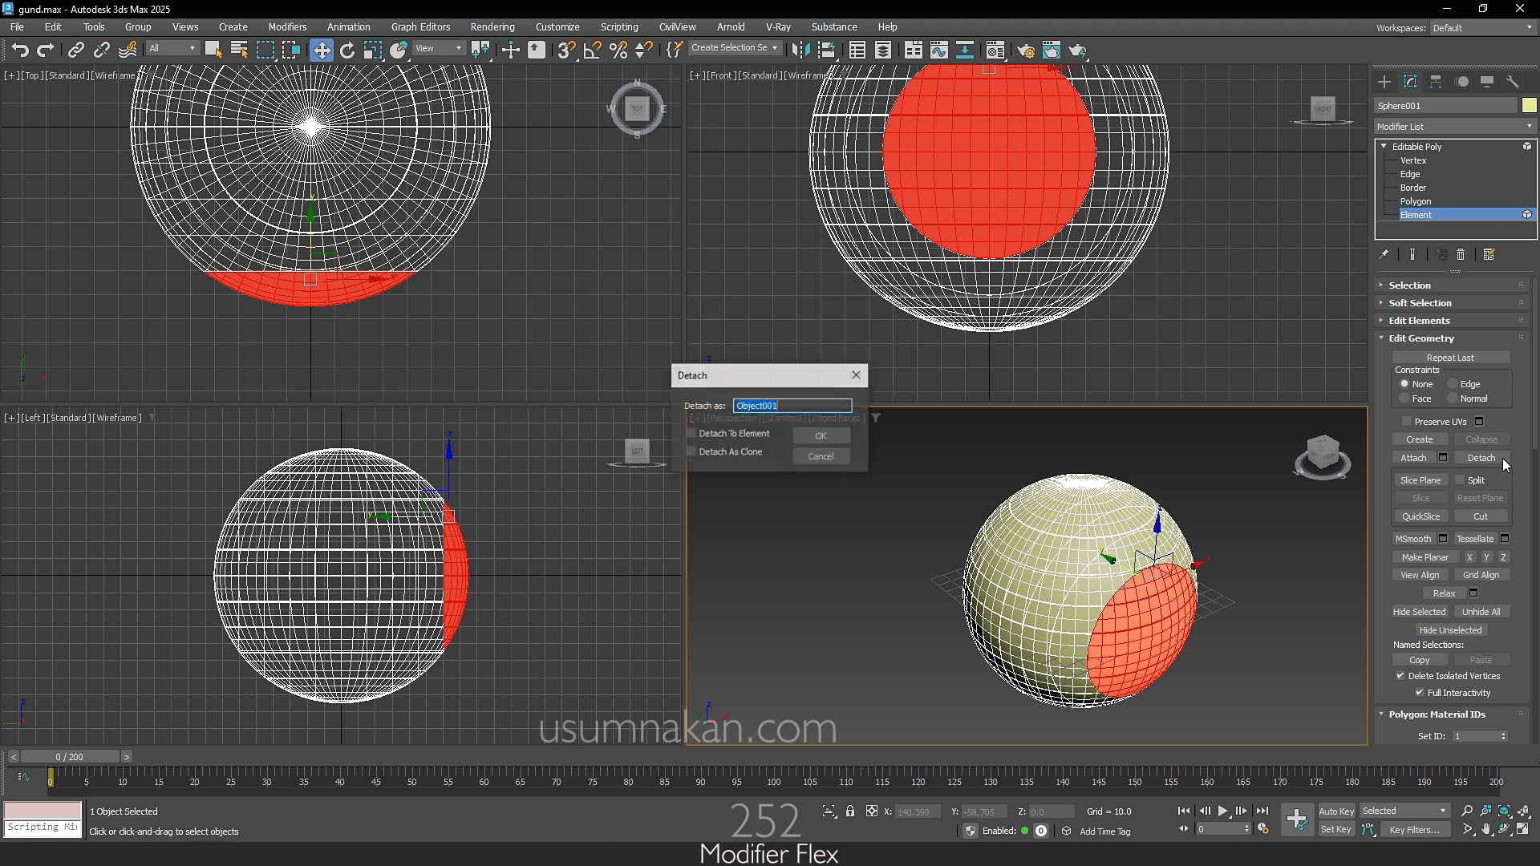
left_click(835, 442)
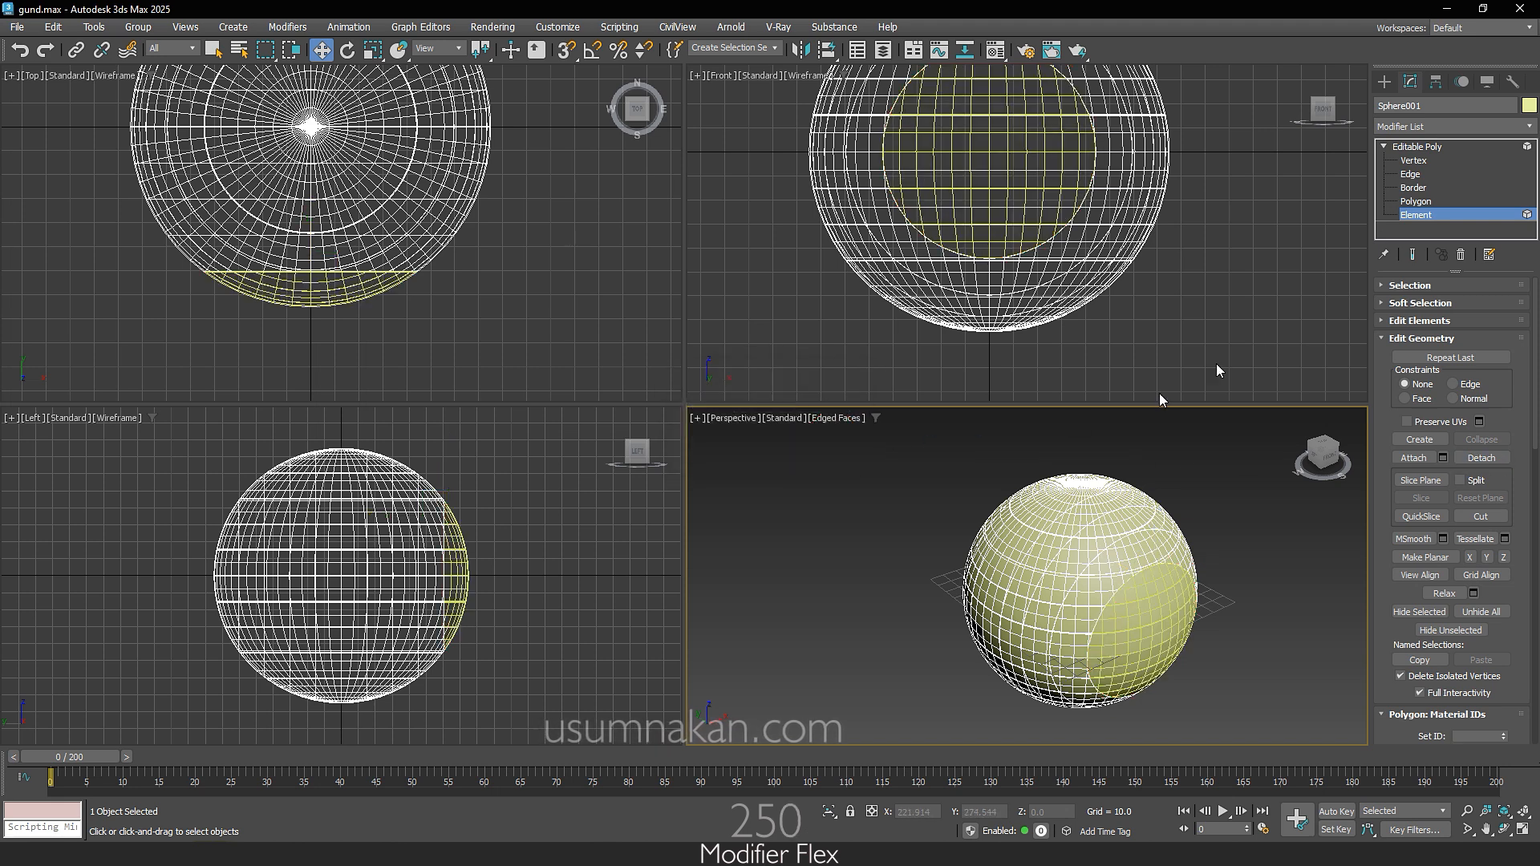
Step: Leave the main sphere, select the detached front cap and switch it to Element sub-object editing
left_click(1385, 82)
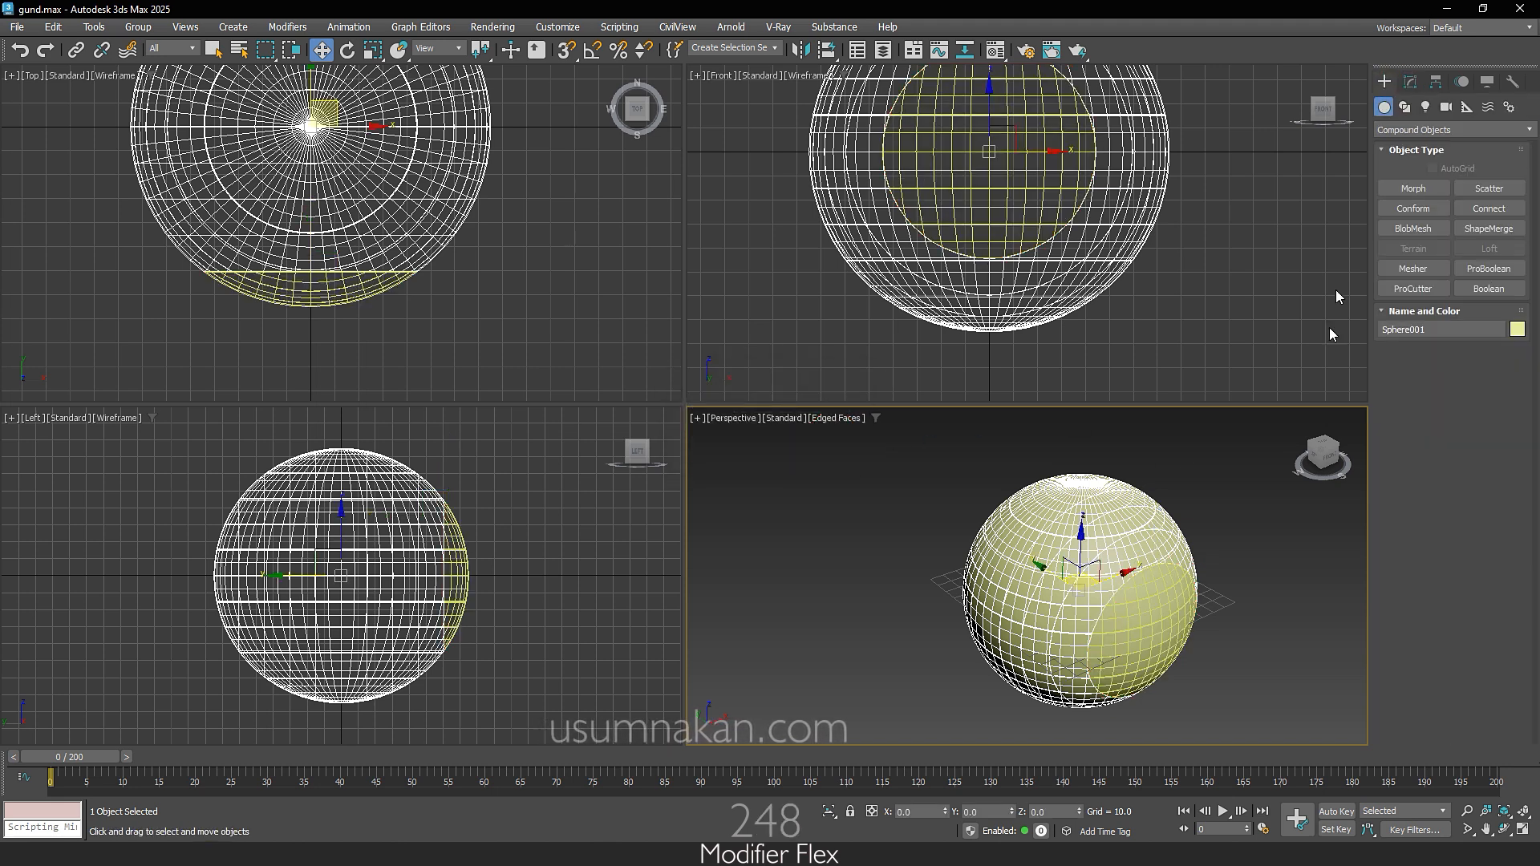
left_click(1277, 588)
left_click(1155, 576)
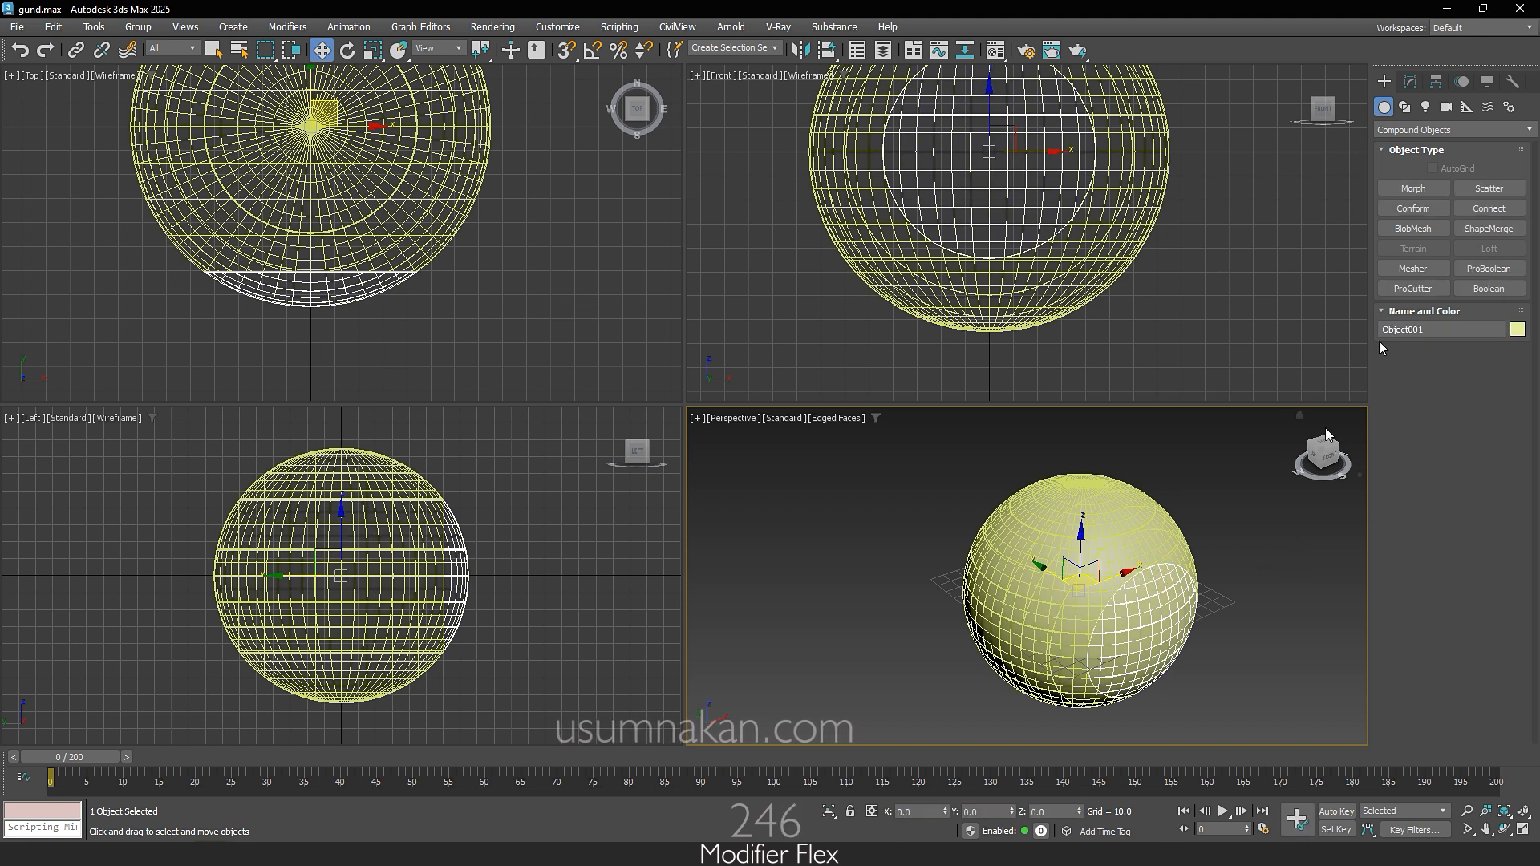
left_click(1410, 81)
left_click(1385, 146)
left_click(1416, 213)
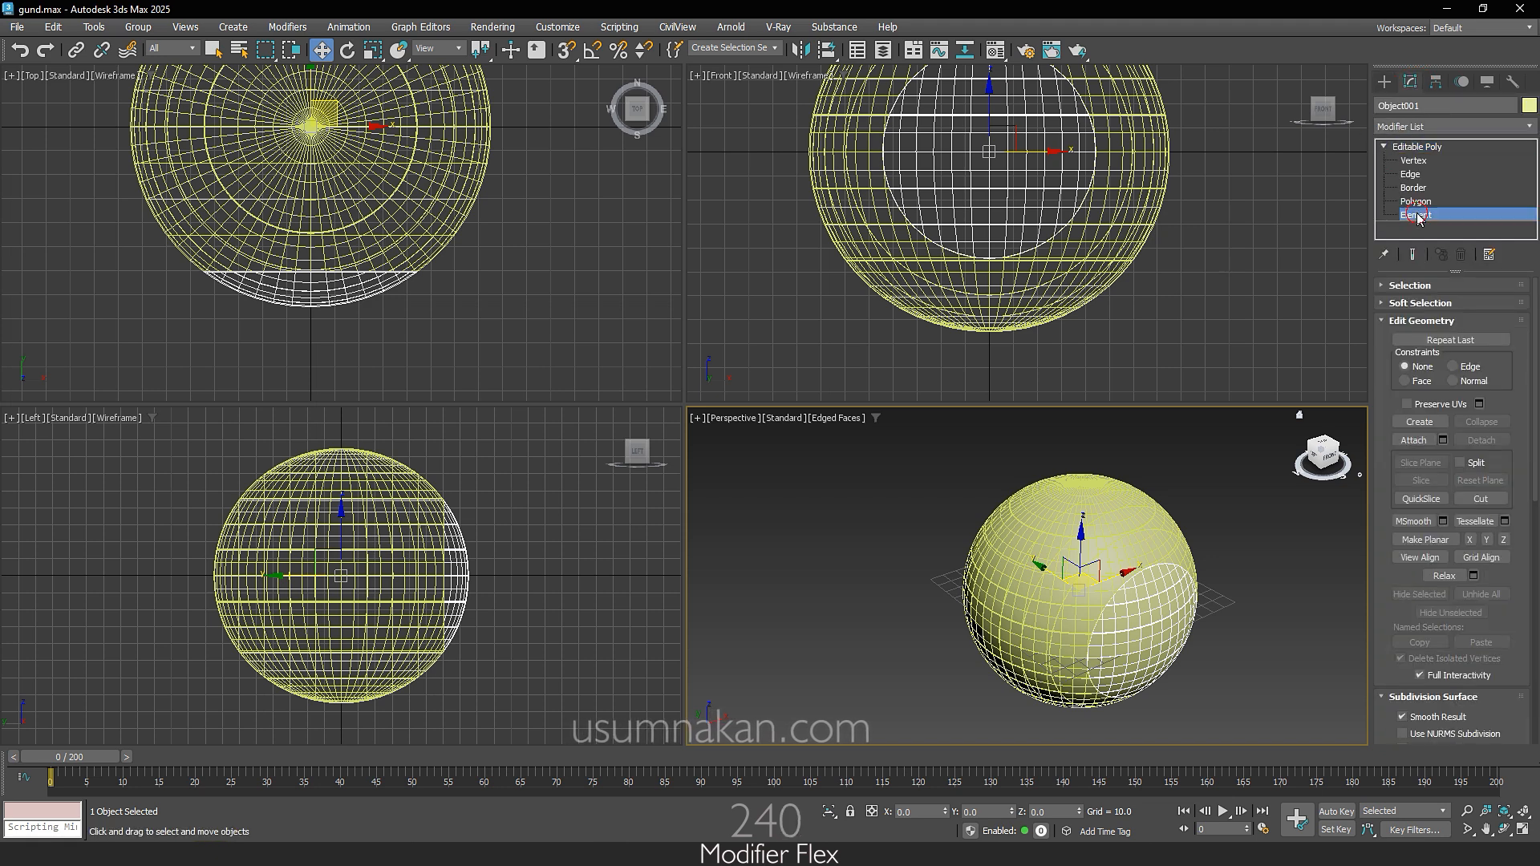
Step: Detach the front cap's upper four strips one by one, from top to bottom, each as a separate object
left_click(1155, 578)
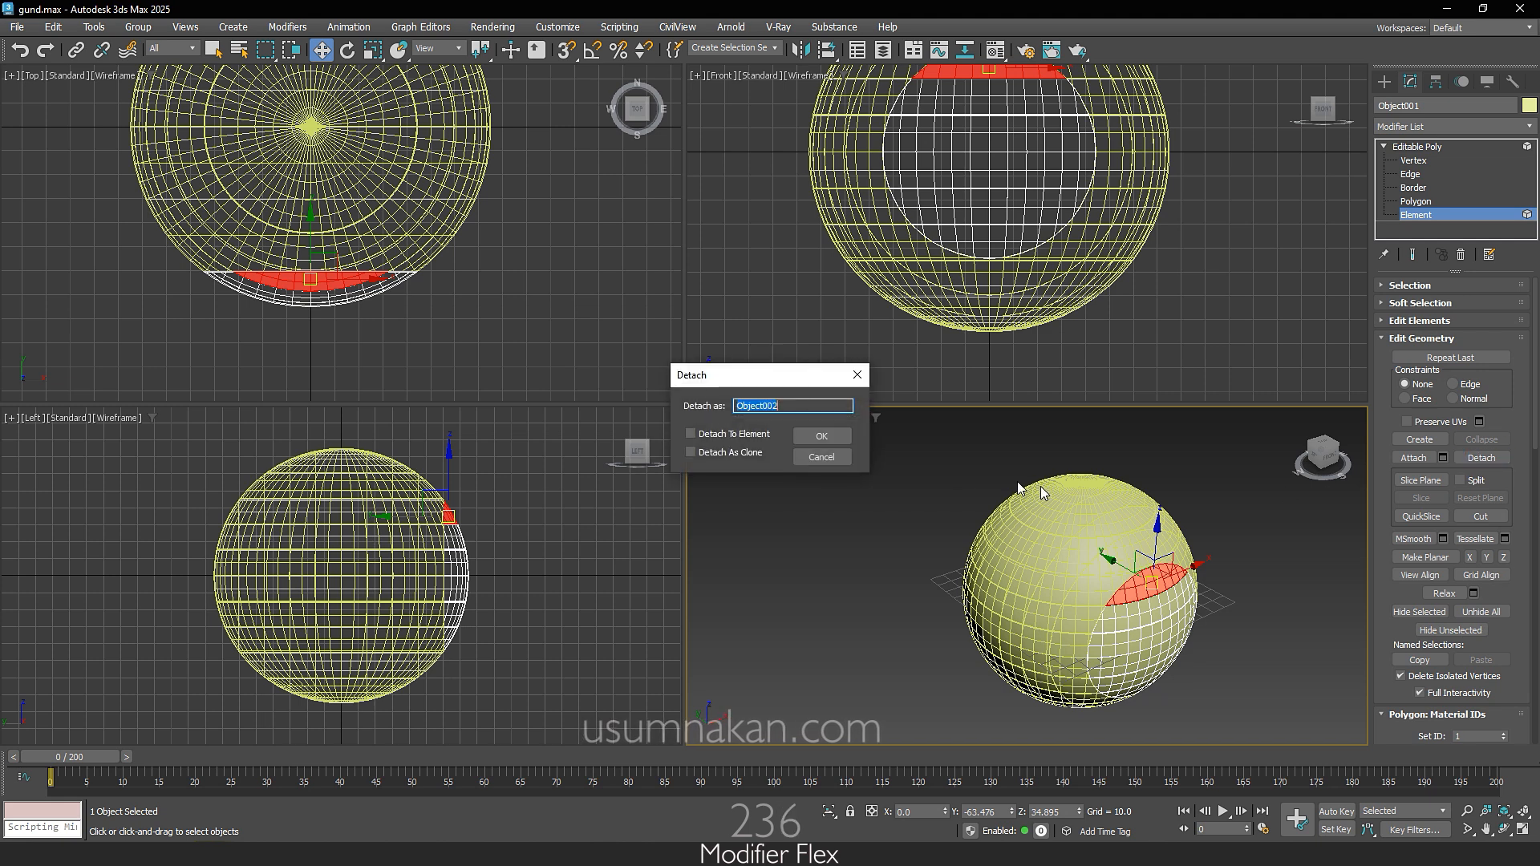
left_click(832, 438)
left_click(1168, 608)
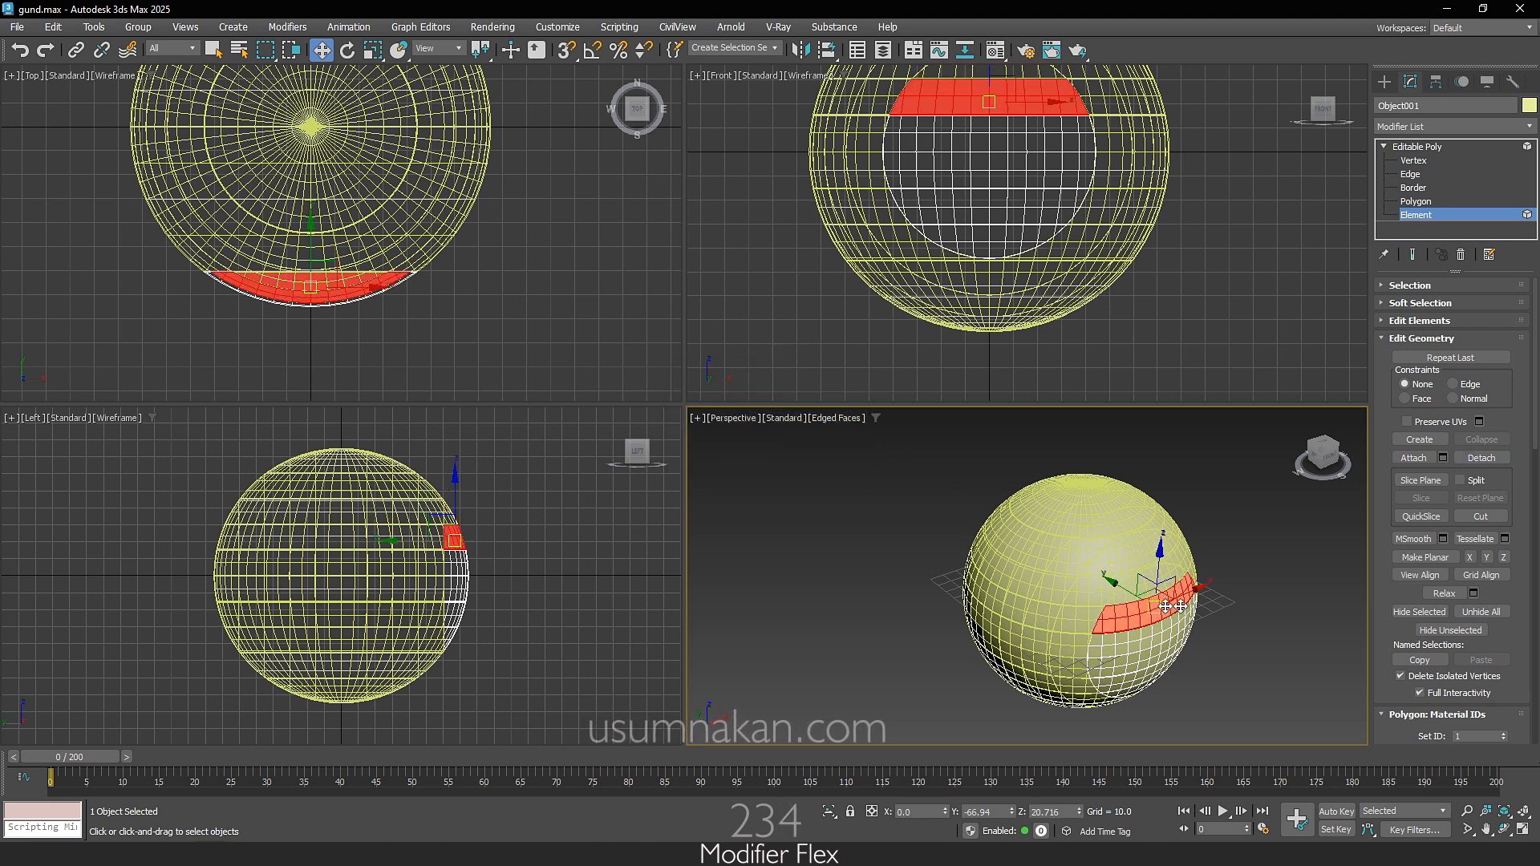
left_click(1481, 457)
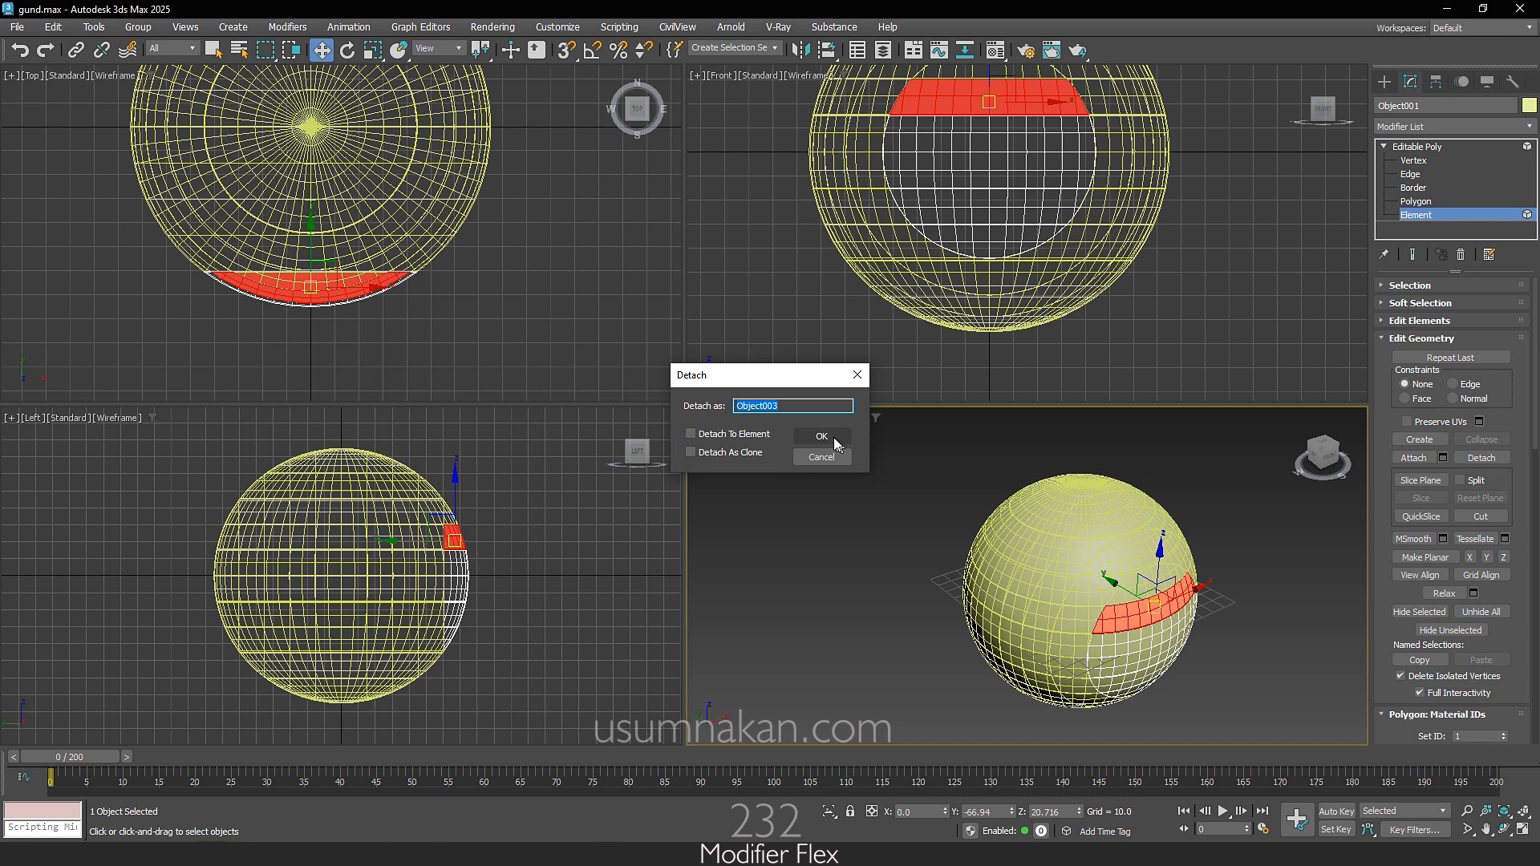
left_click(833, 440)
left_click(1157, 641)
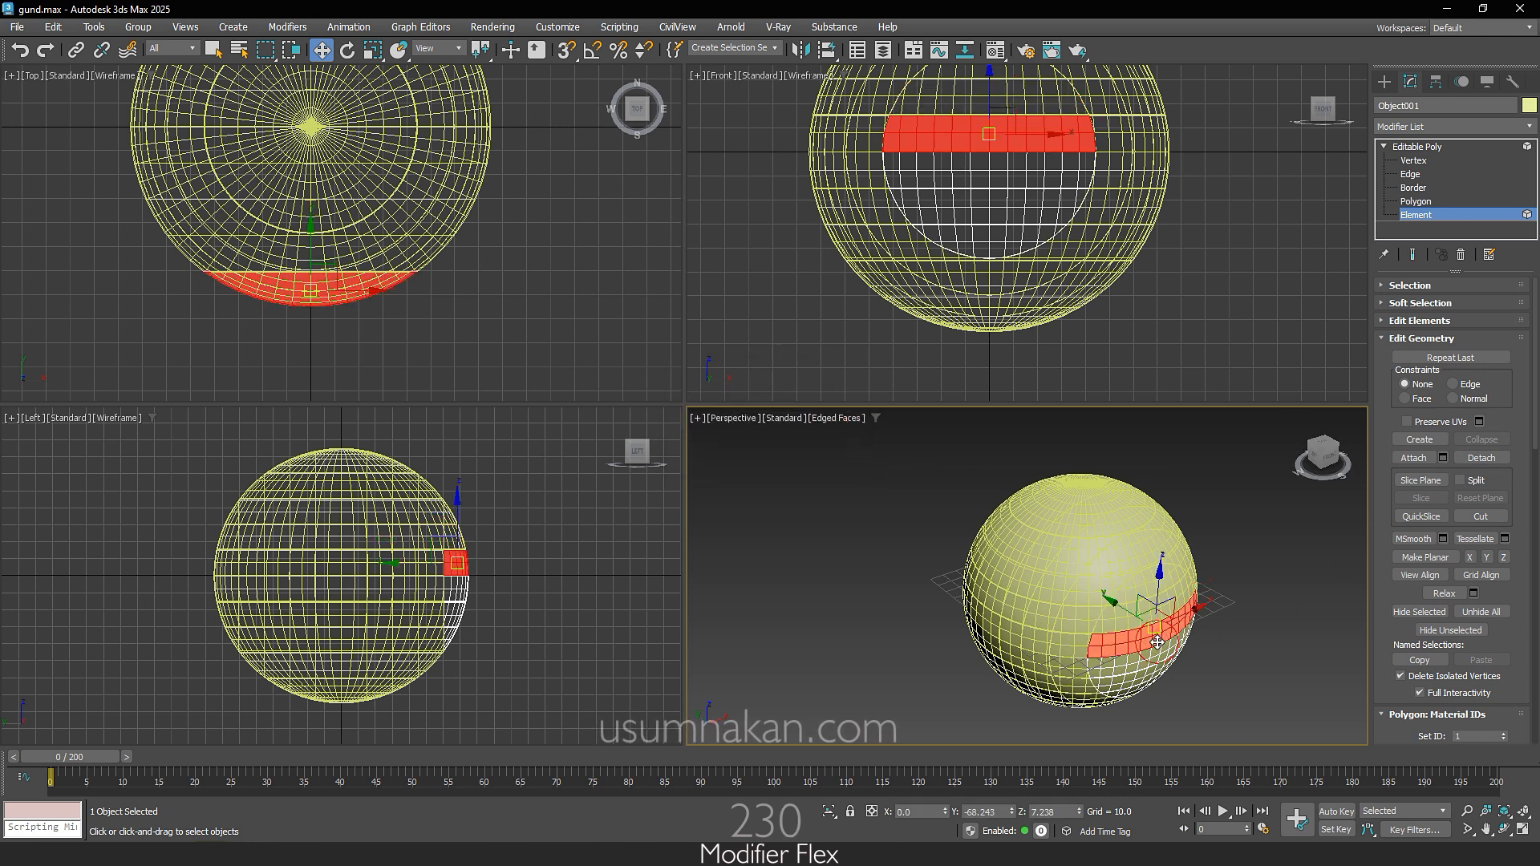
left_click(1495, 459)
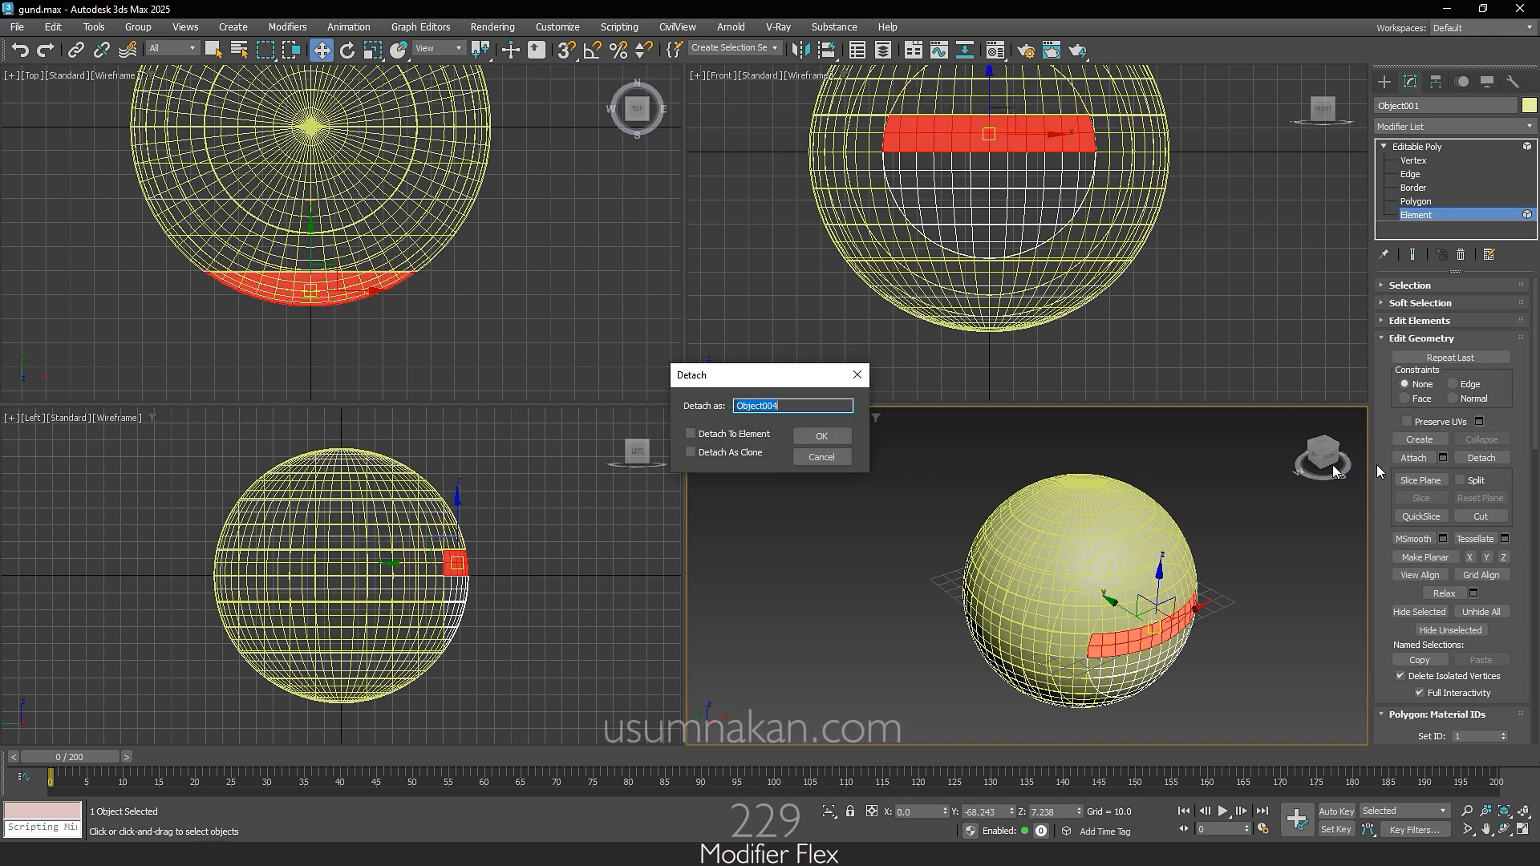
left_click(834, 439)
left_click(1143, 666)
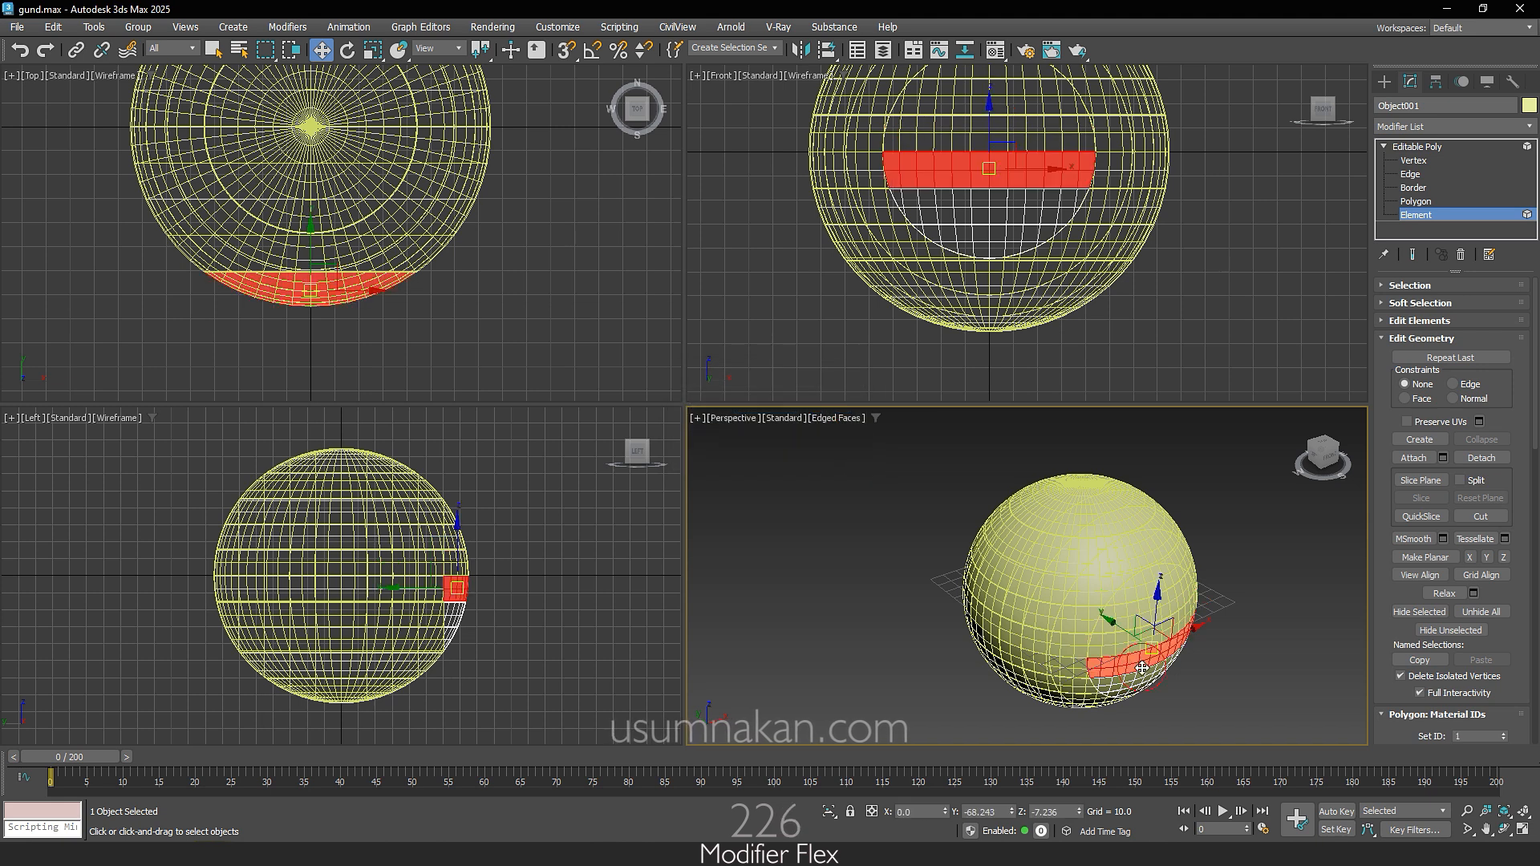
left_click(1481, 458)
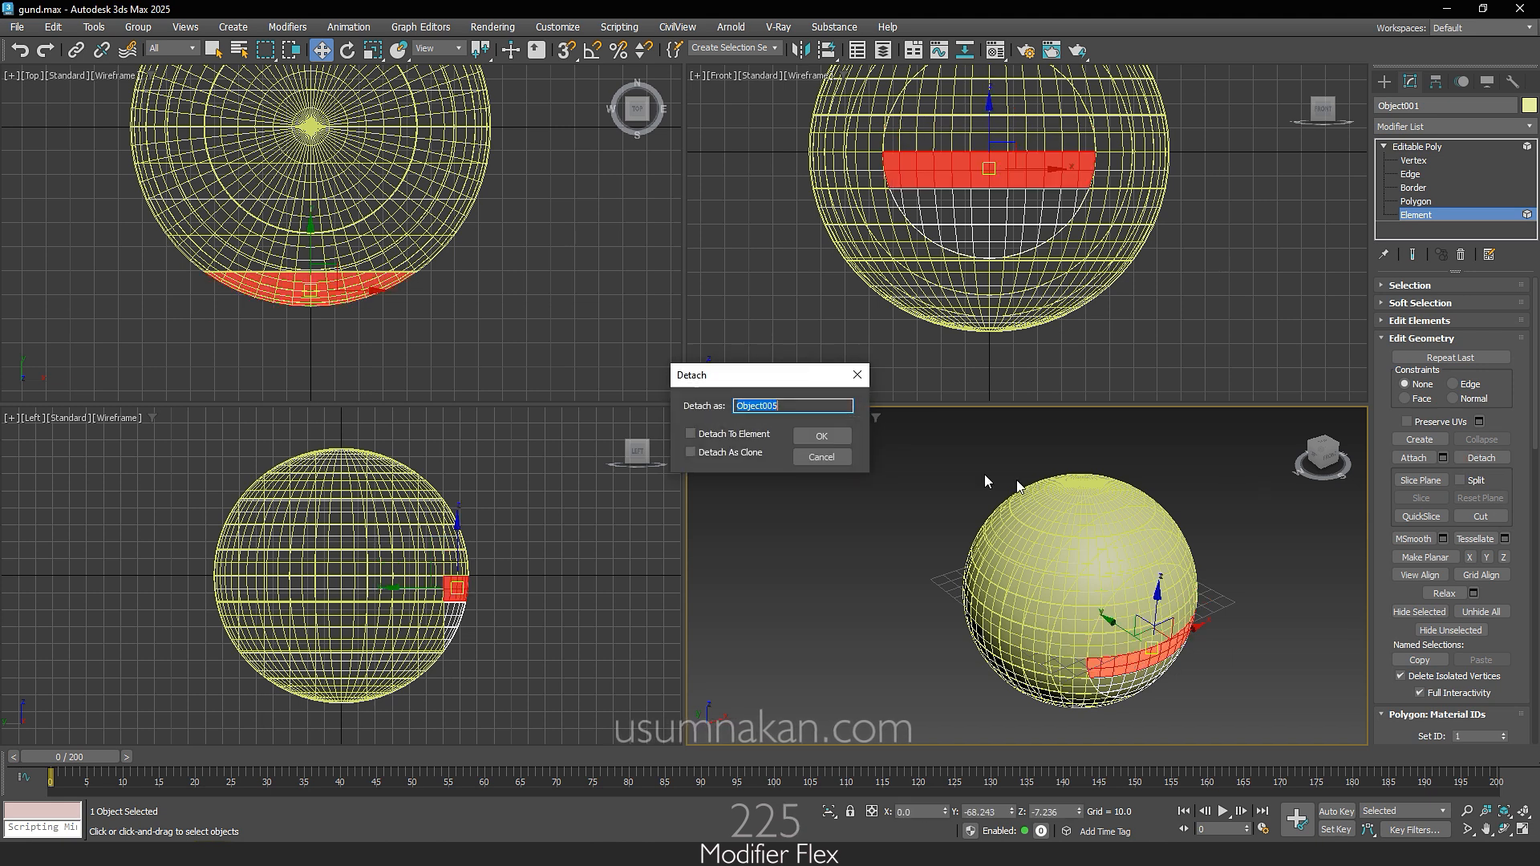
left_click(839, 442)
Step: Select the main sphere, region-select the row of elements behind the front cap in the Top view and detach them as one object
left_click(1457, 148)
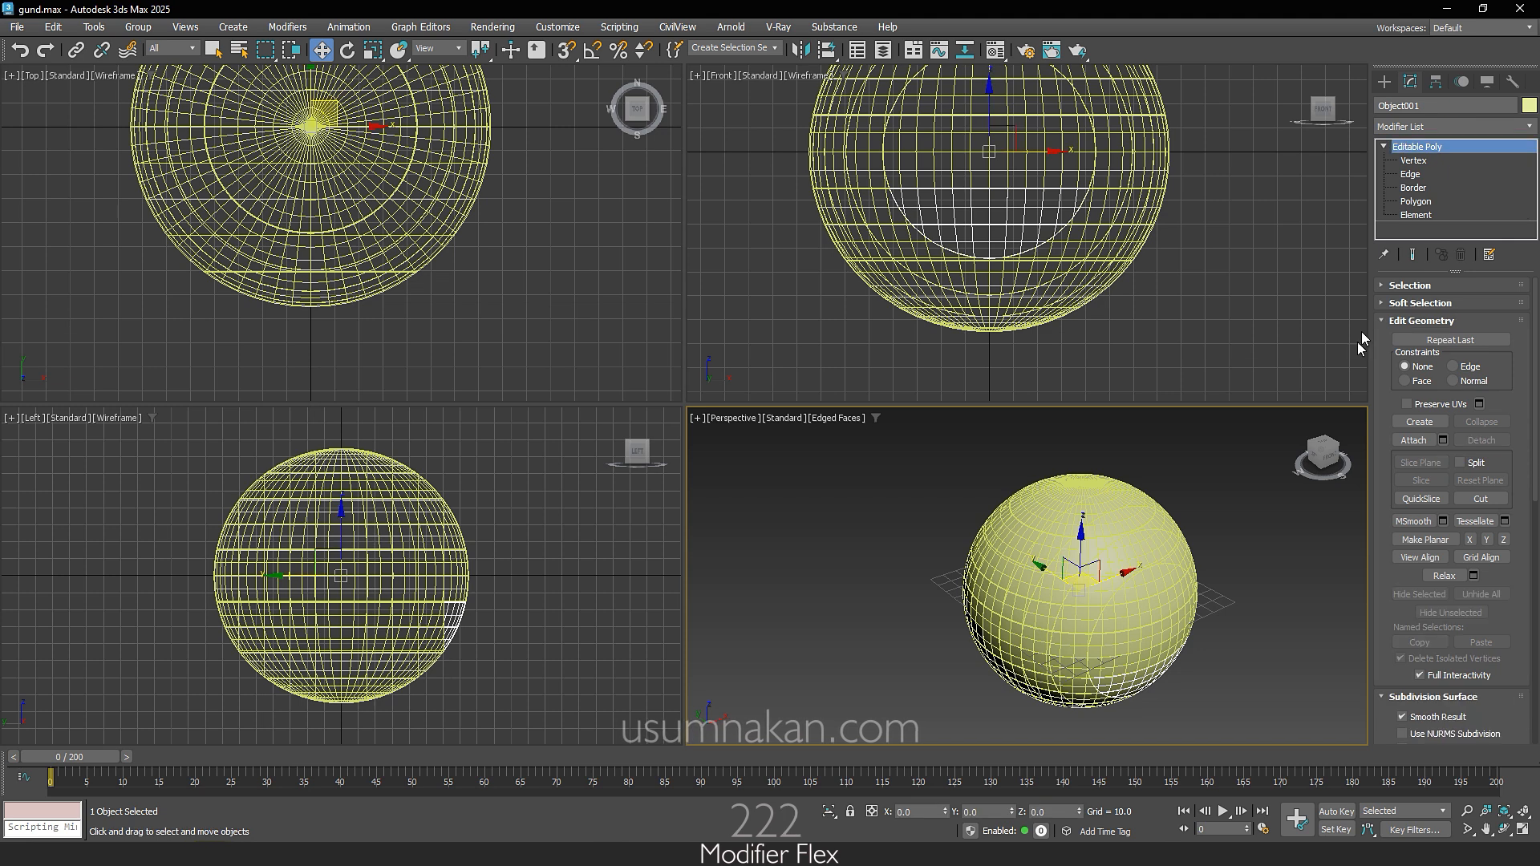
left_click(1153, 548)
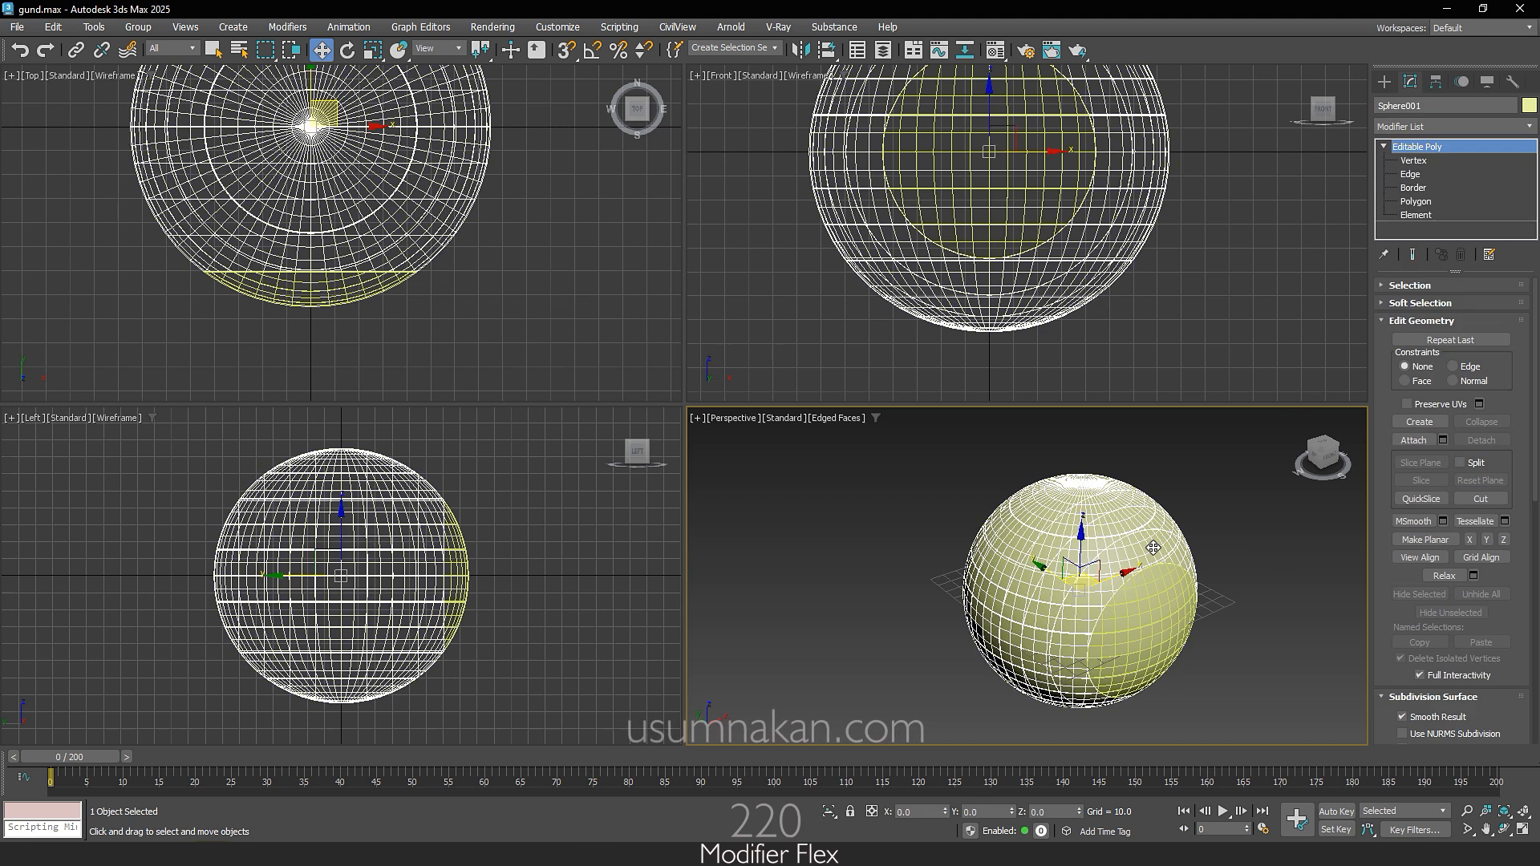
left_click(1417, 215)
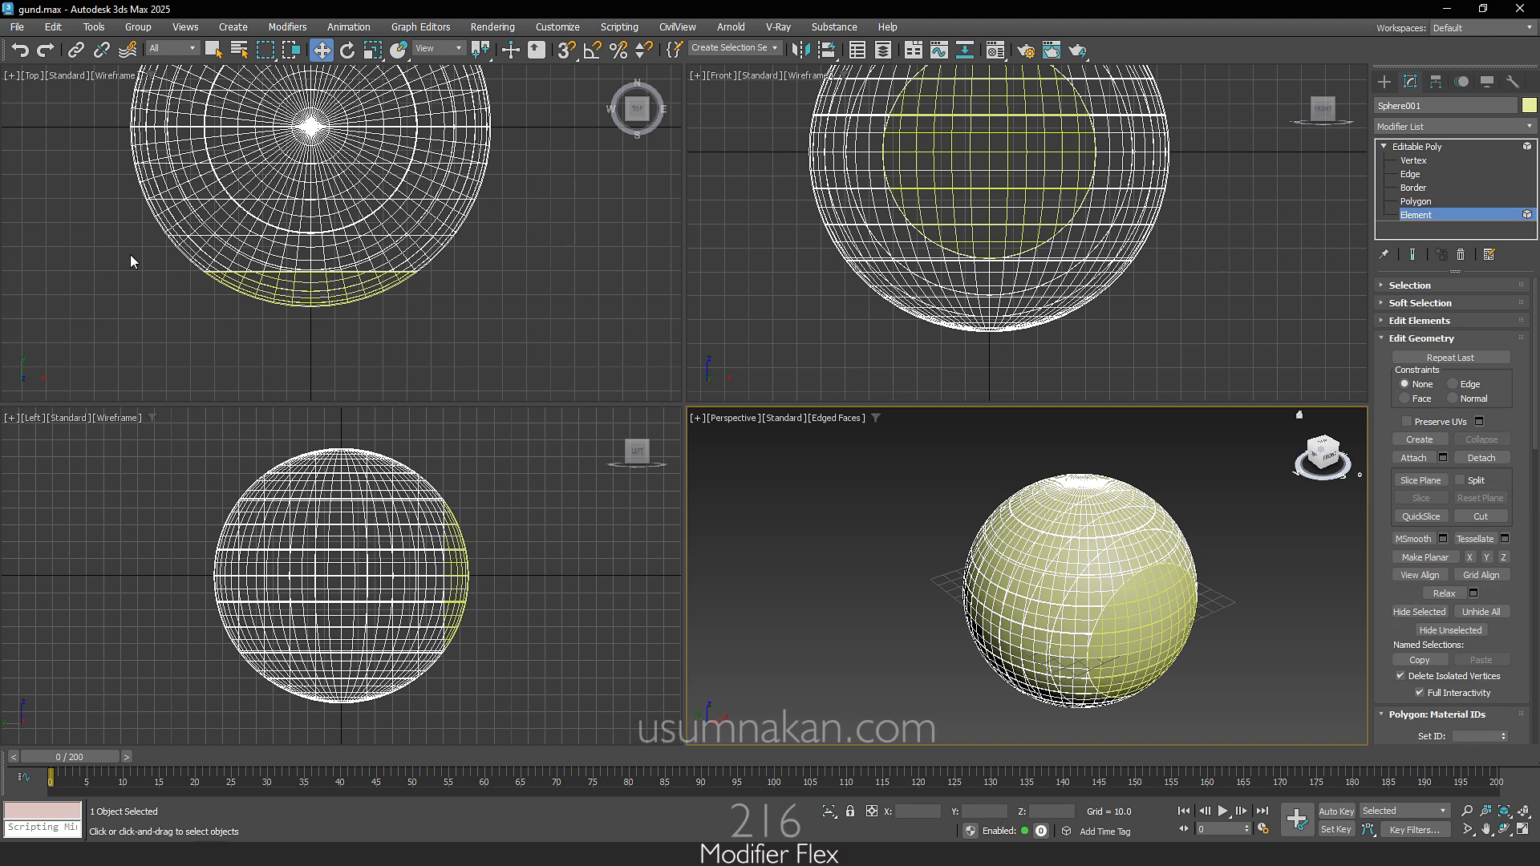
left_click_drag(123, 256, 525, 254)
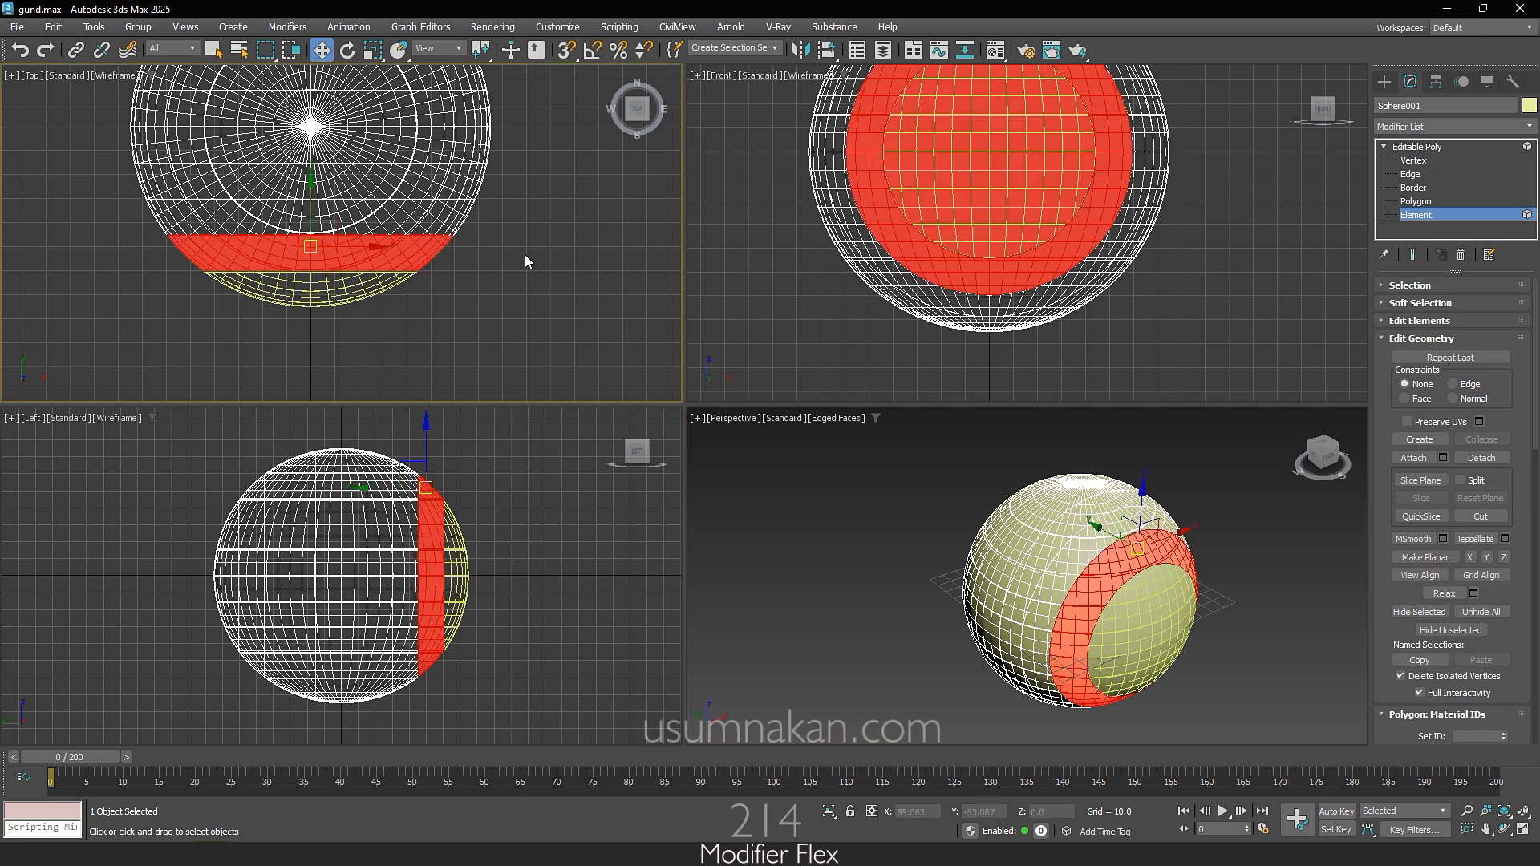
left_click(1087, 586)
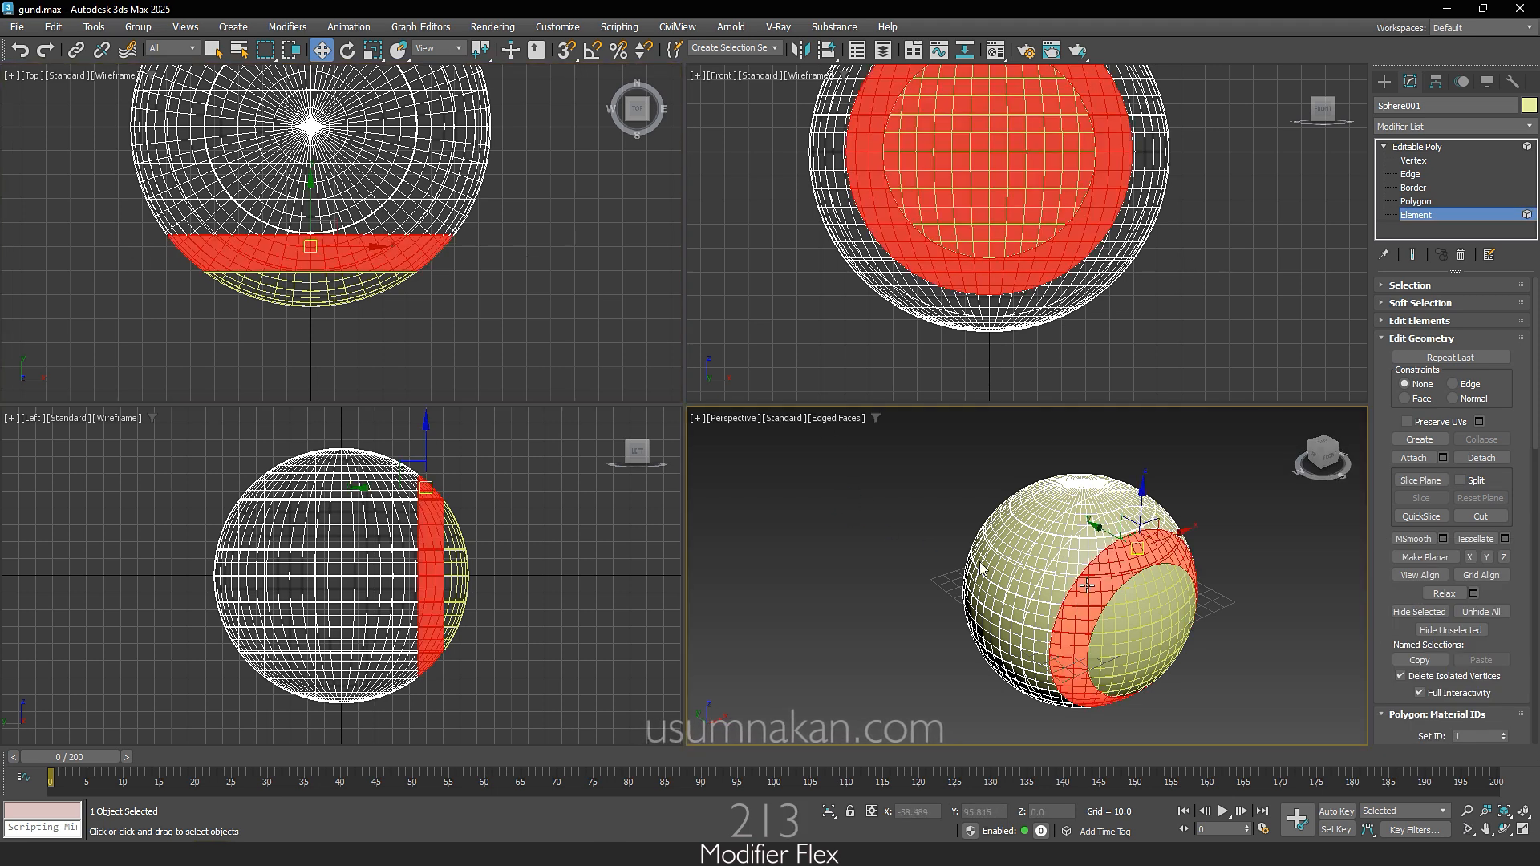
left_click(1502, 462)
left_click(819, 438)
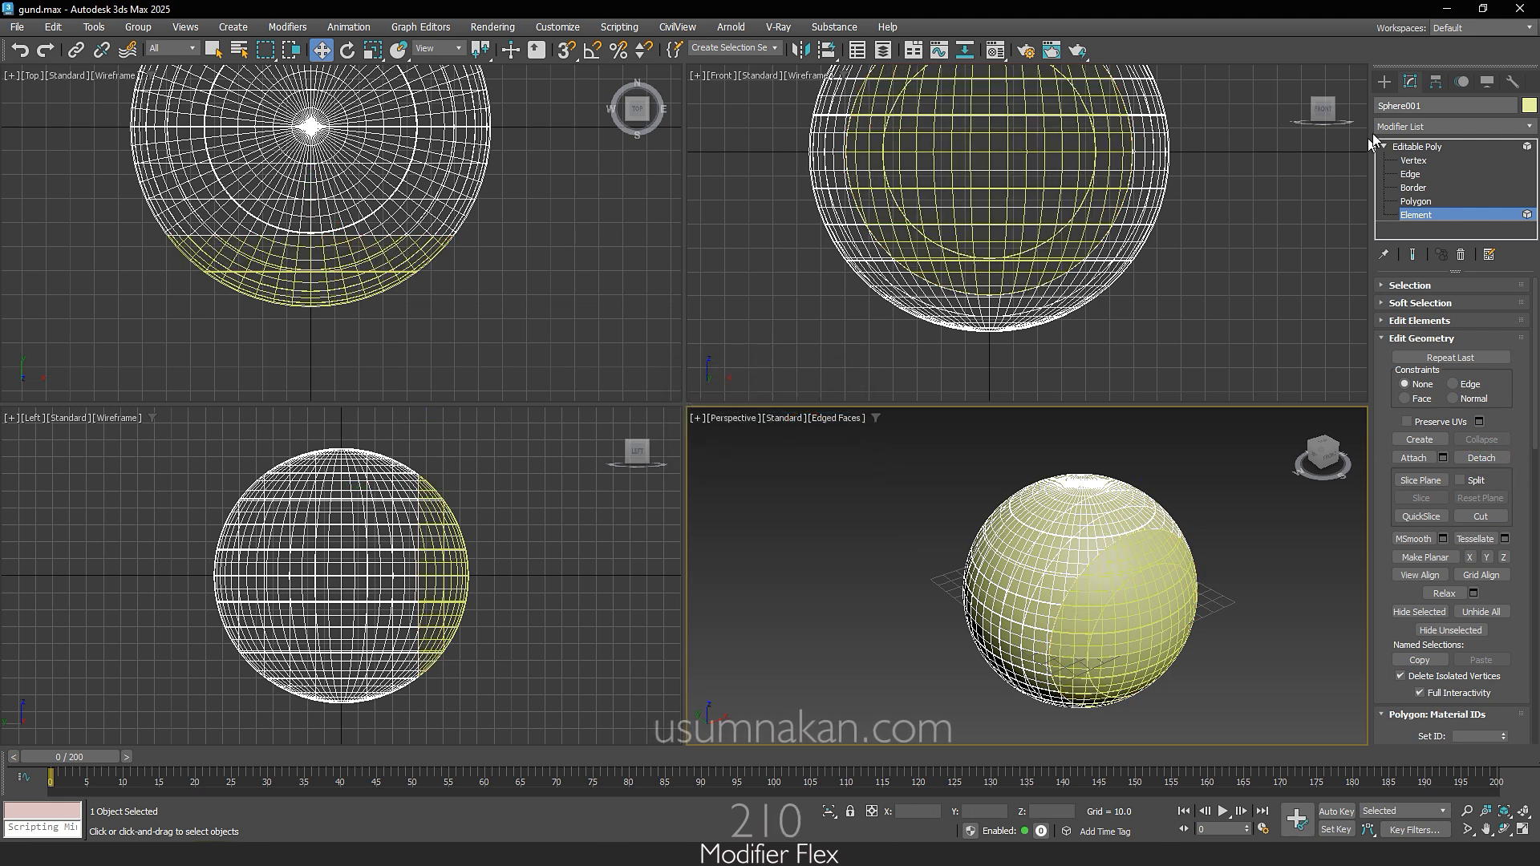
Step: Leave the main sphere, select the newly detached second slice and switch it to Element sub-object editing
left_click(1383, 80)
left_click(1248, 561)
left_click(1151, 554)
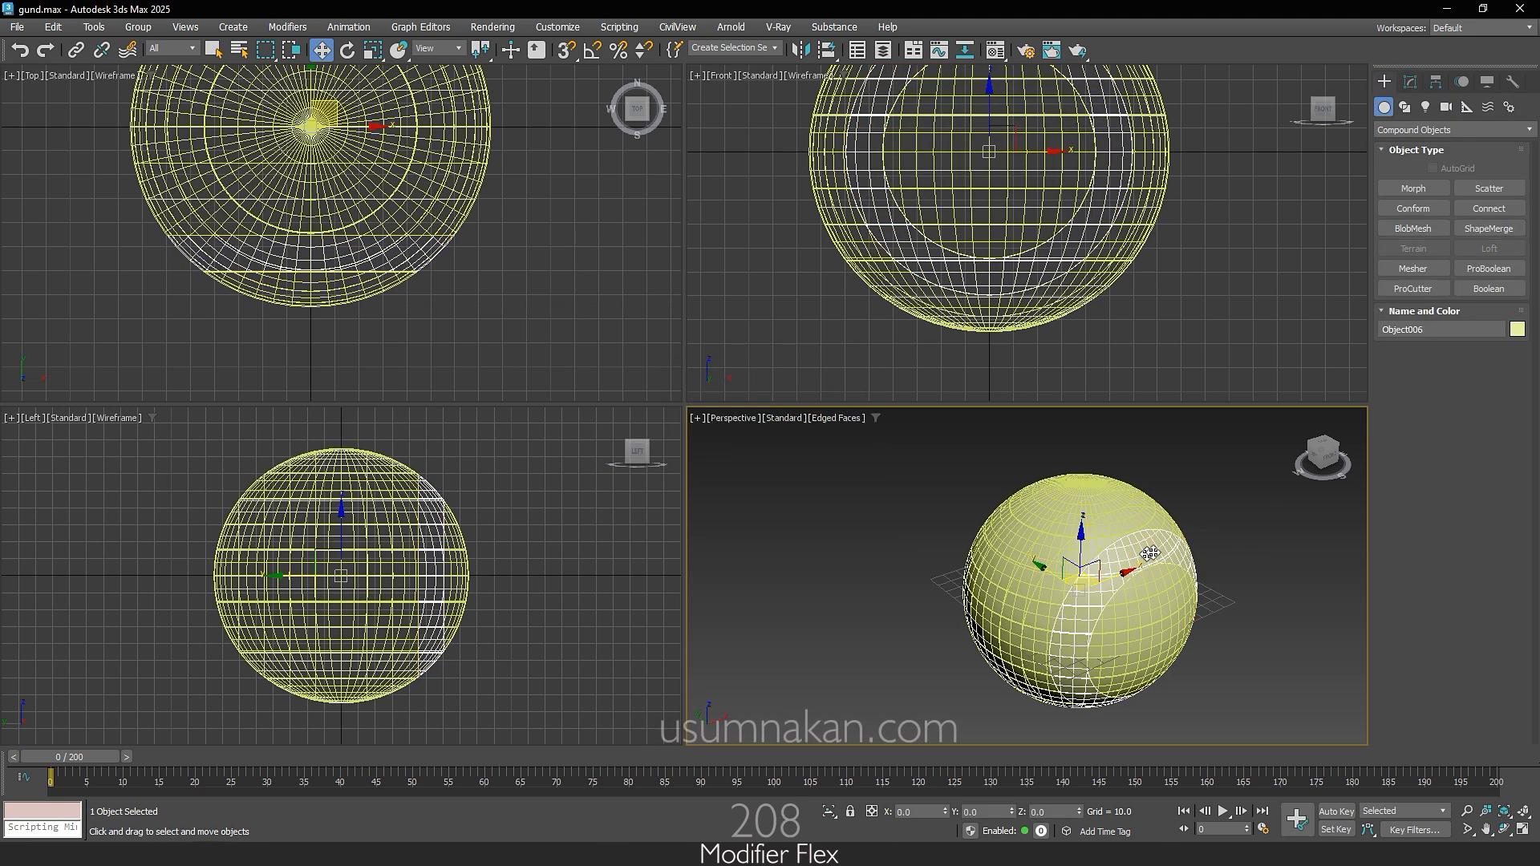
left_click(1411, 82)
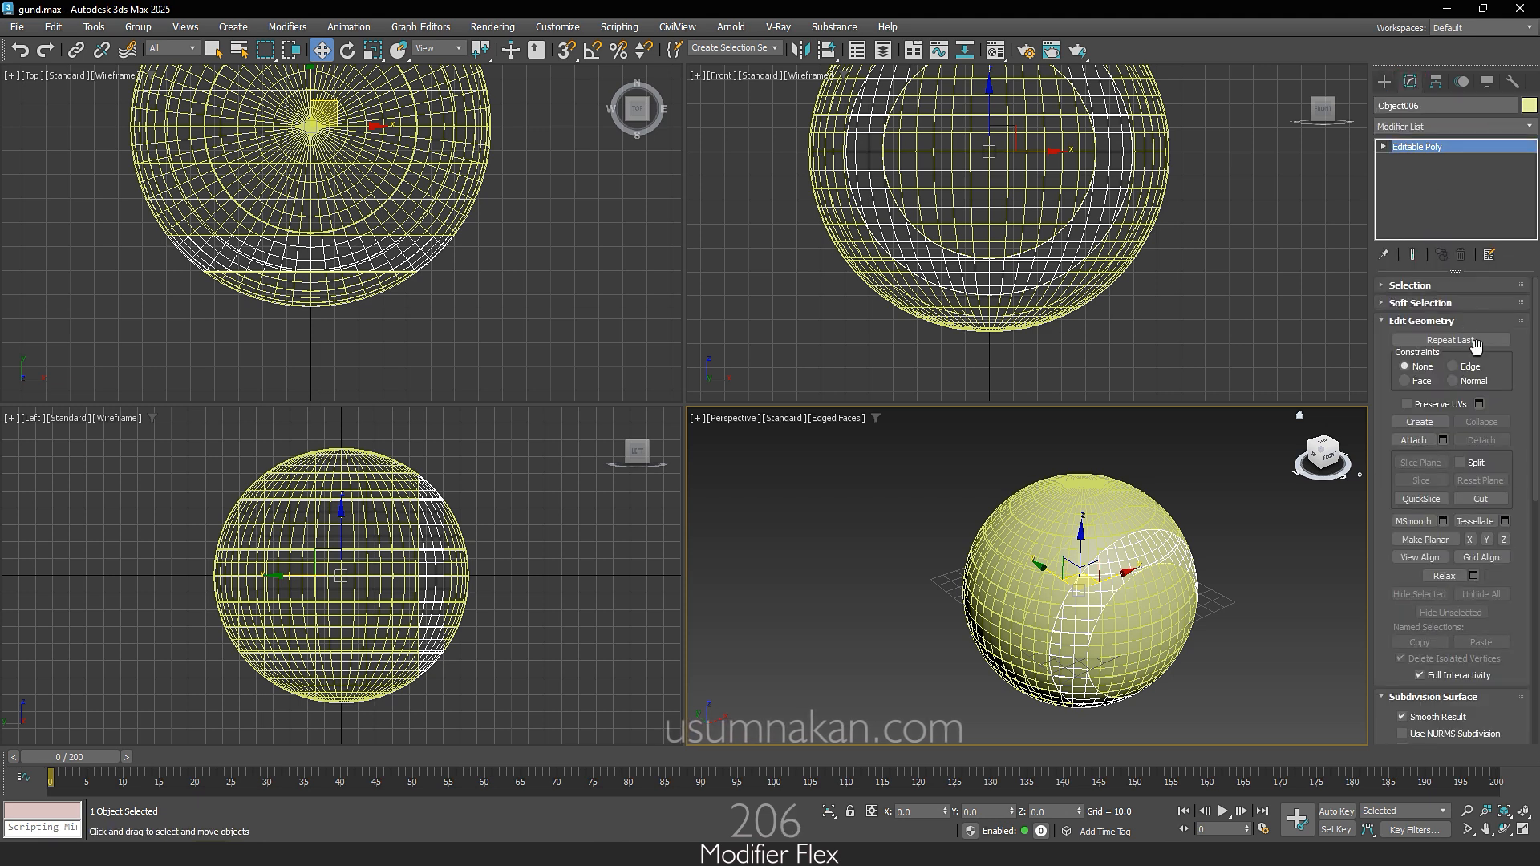
left_click(1384, 147)
left_click(1416, 215)
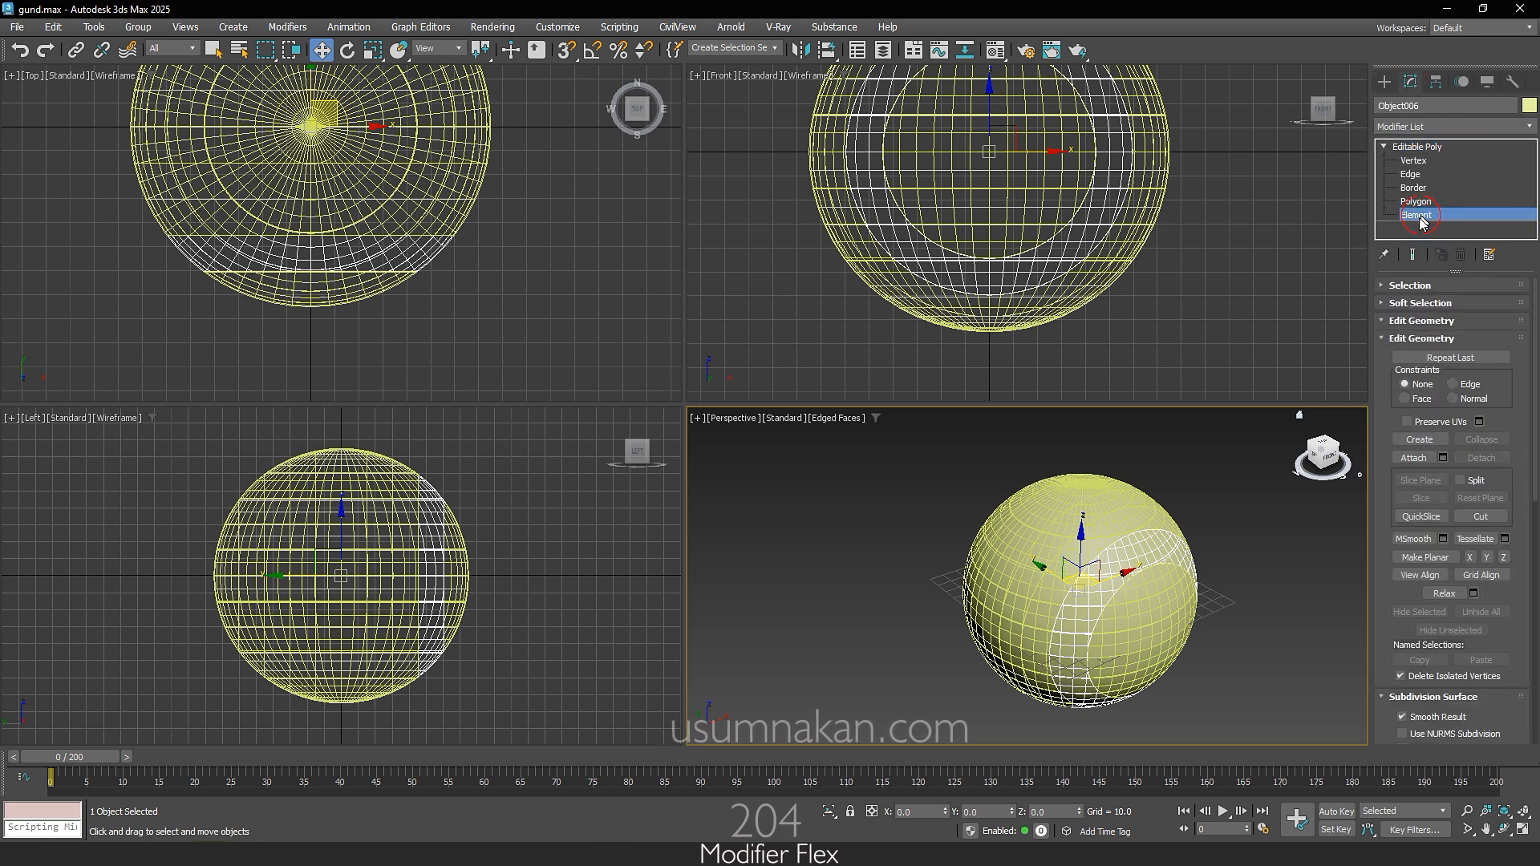
Step: Detach the uppermost strip of the second slice as a separate object
left_click(1171, 565)
left_click(1132, 548)
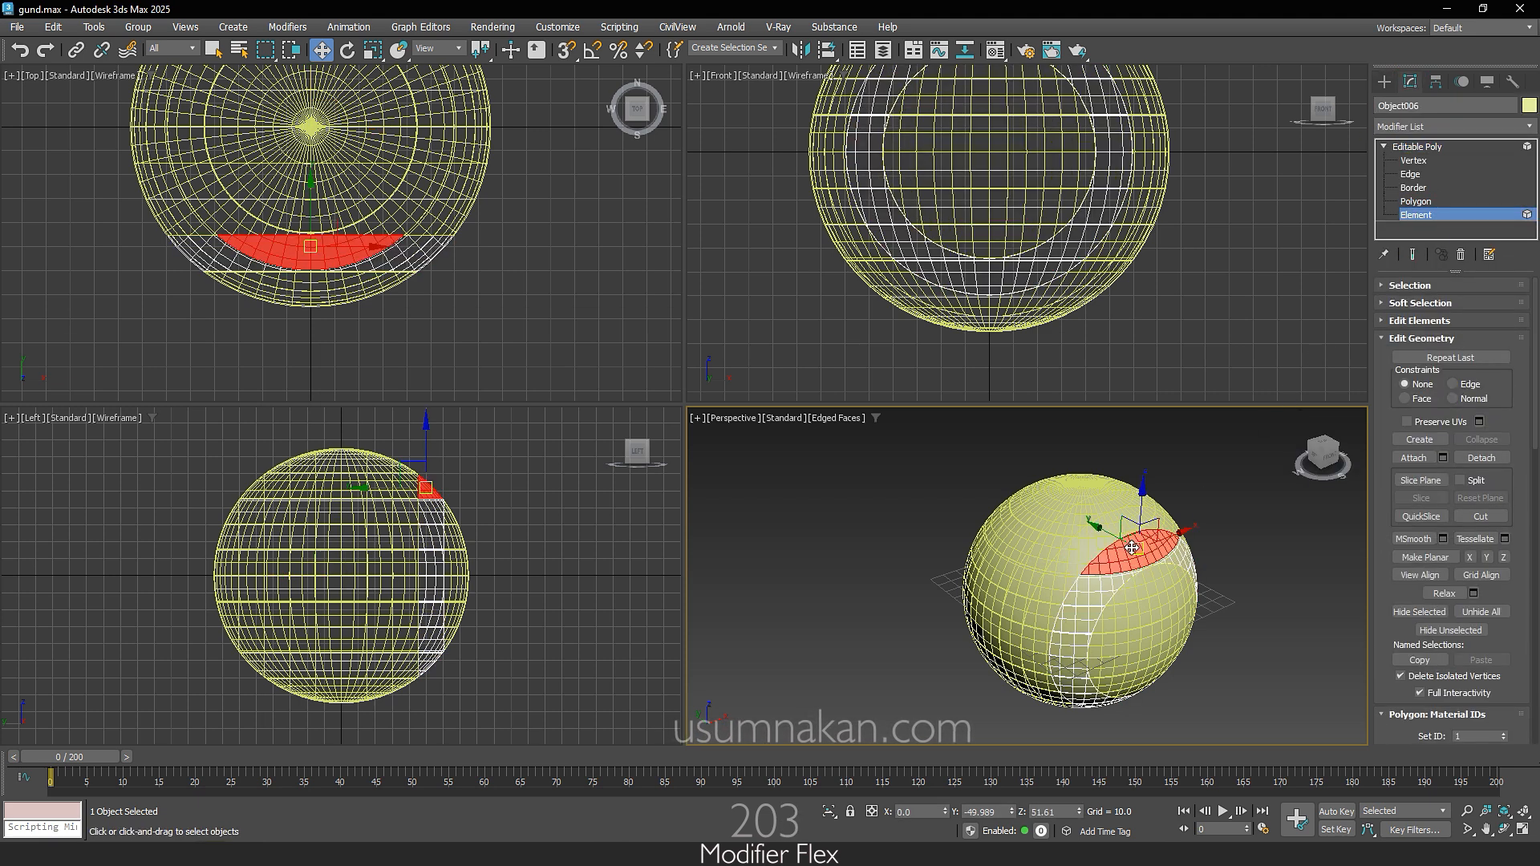
left_click(1482, 459)
left_click(826, 435)
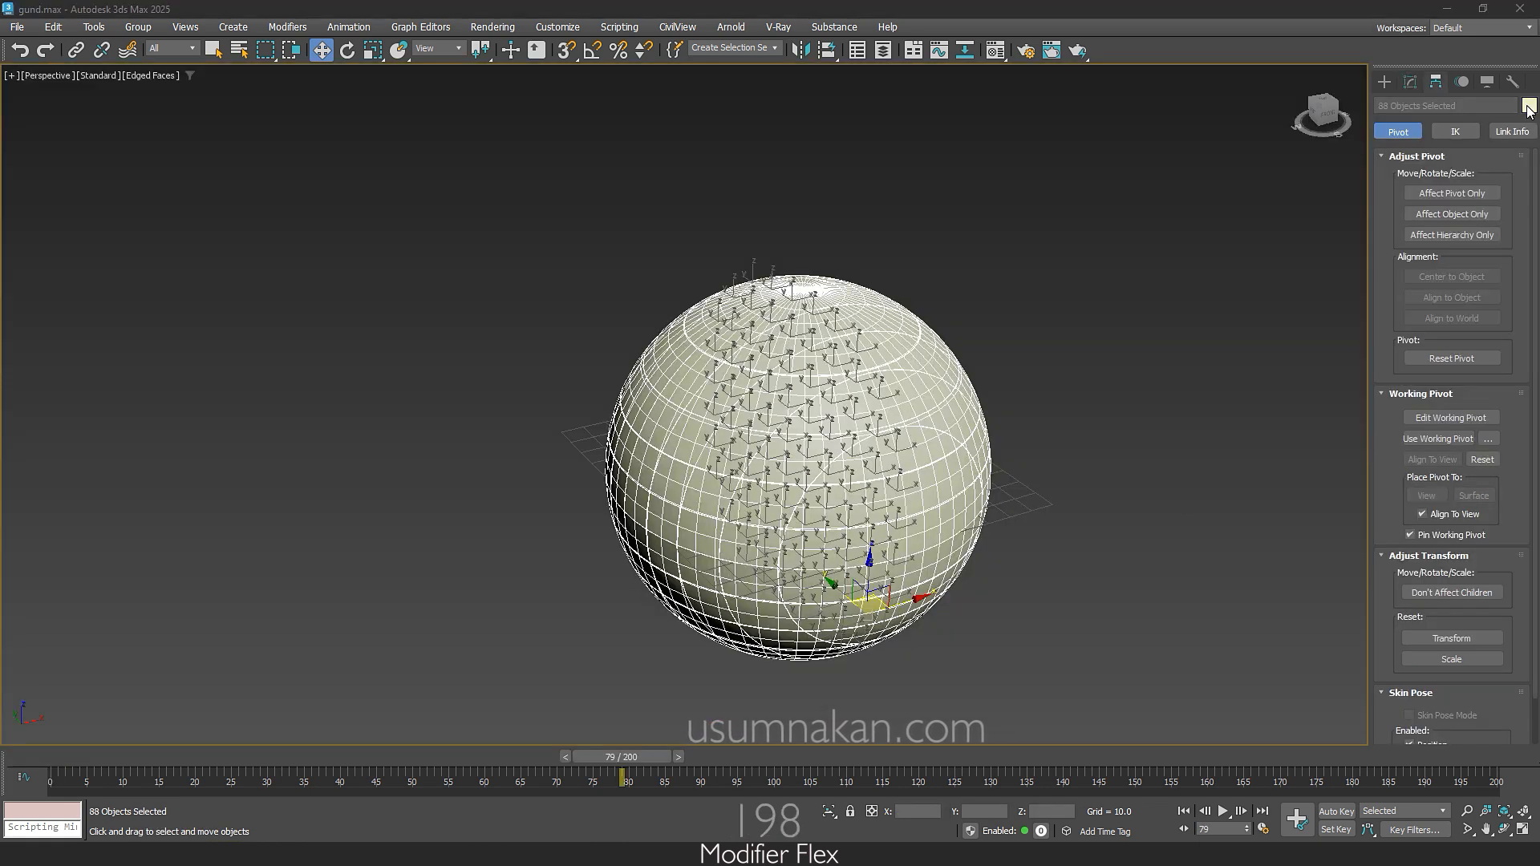
Step: Give all the selected pieces a light yellow object color and briefly turn on Affect Pivot Only to view their pivots
left_click(1529, 106)
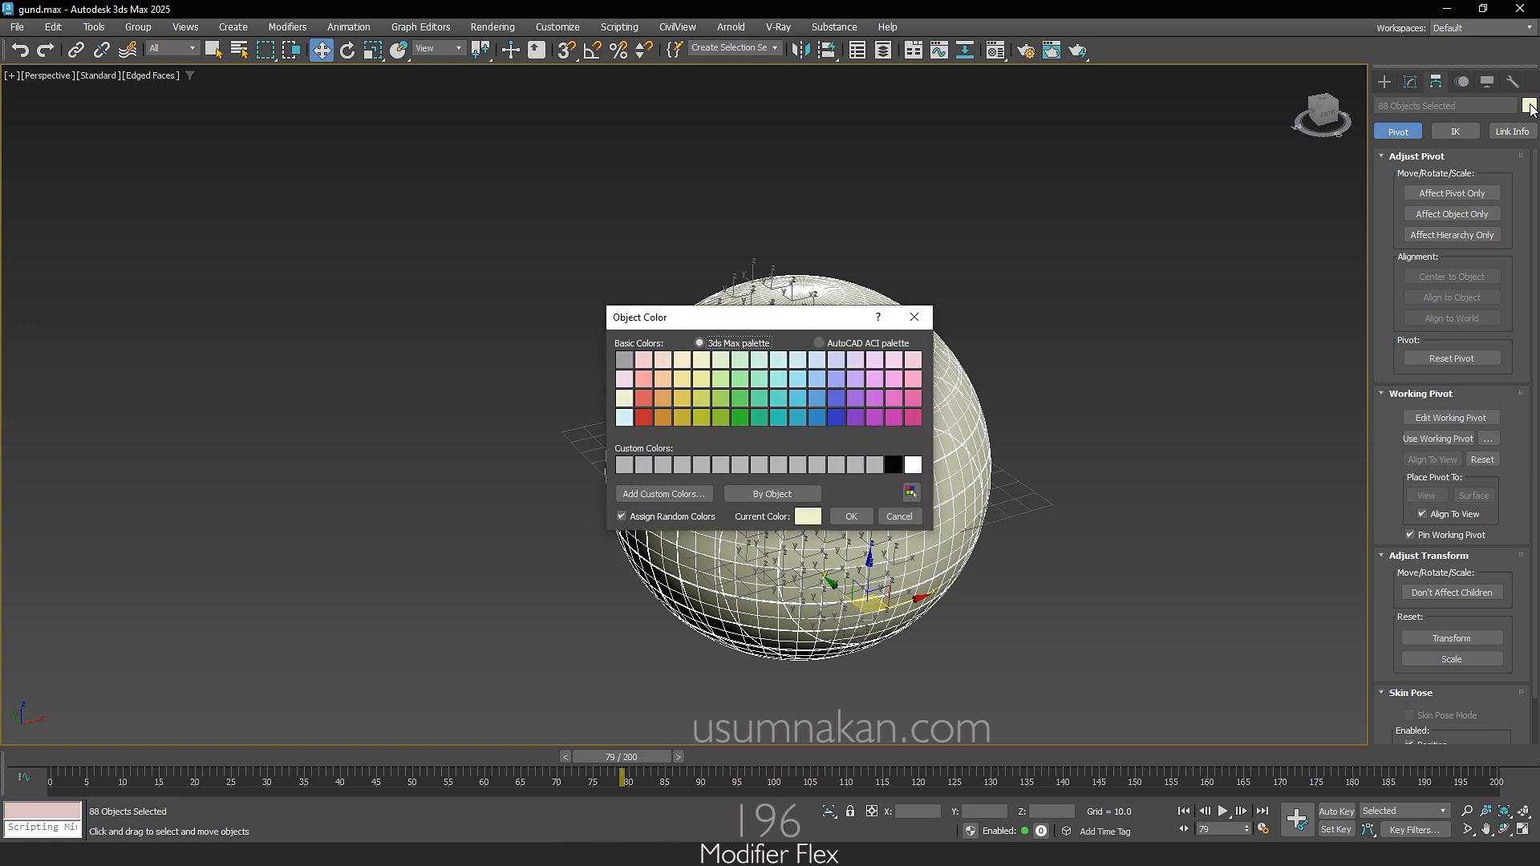
left_click(683, 379)
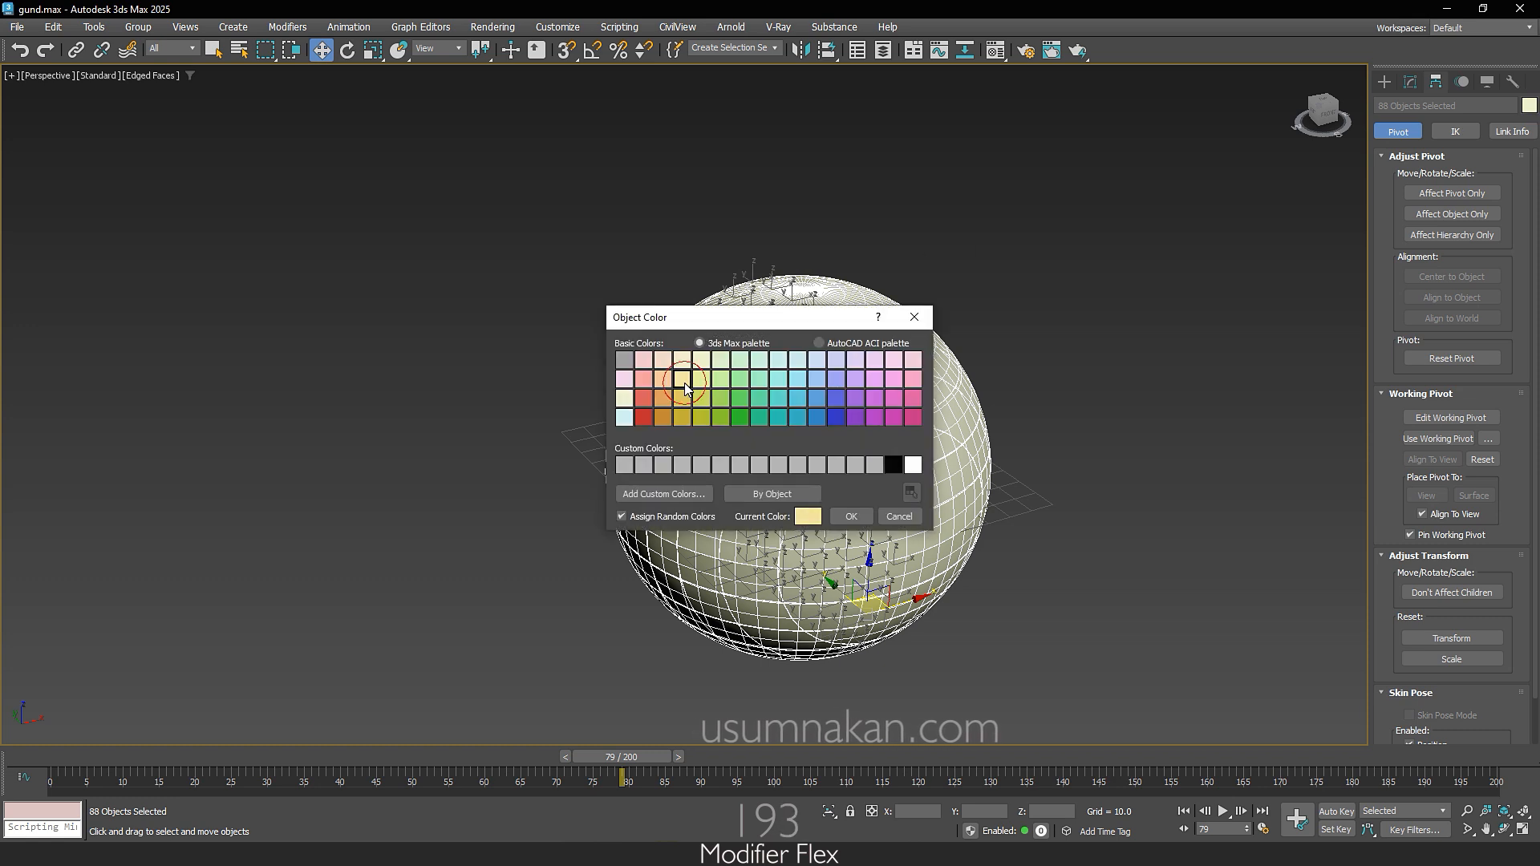
left_click(852, 517)
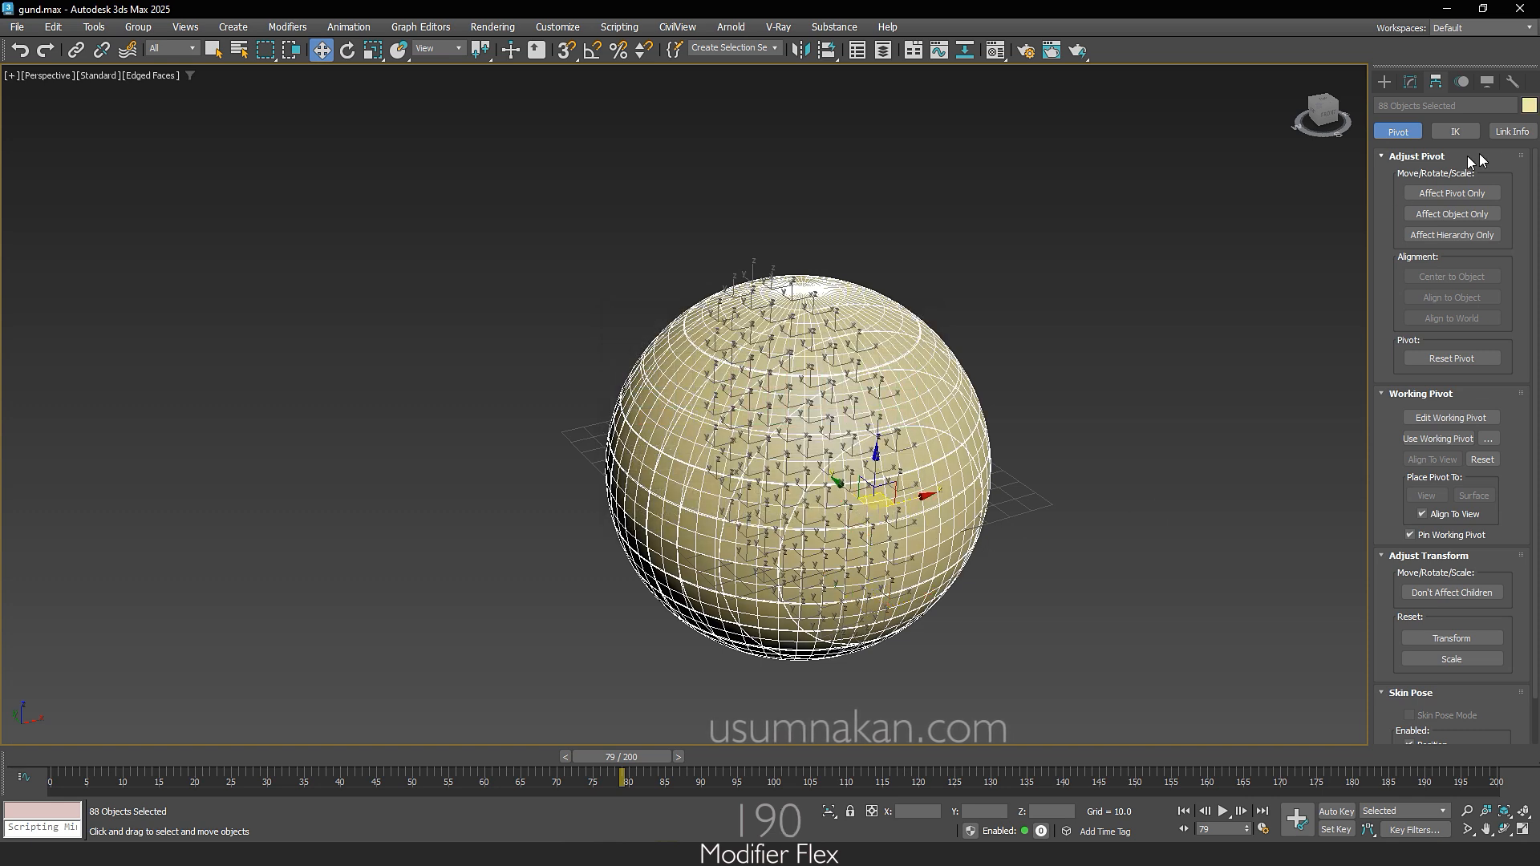
left_click(1479, 191)
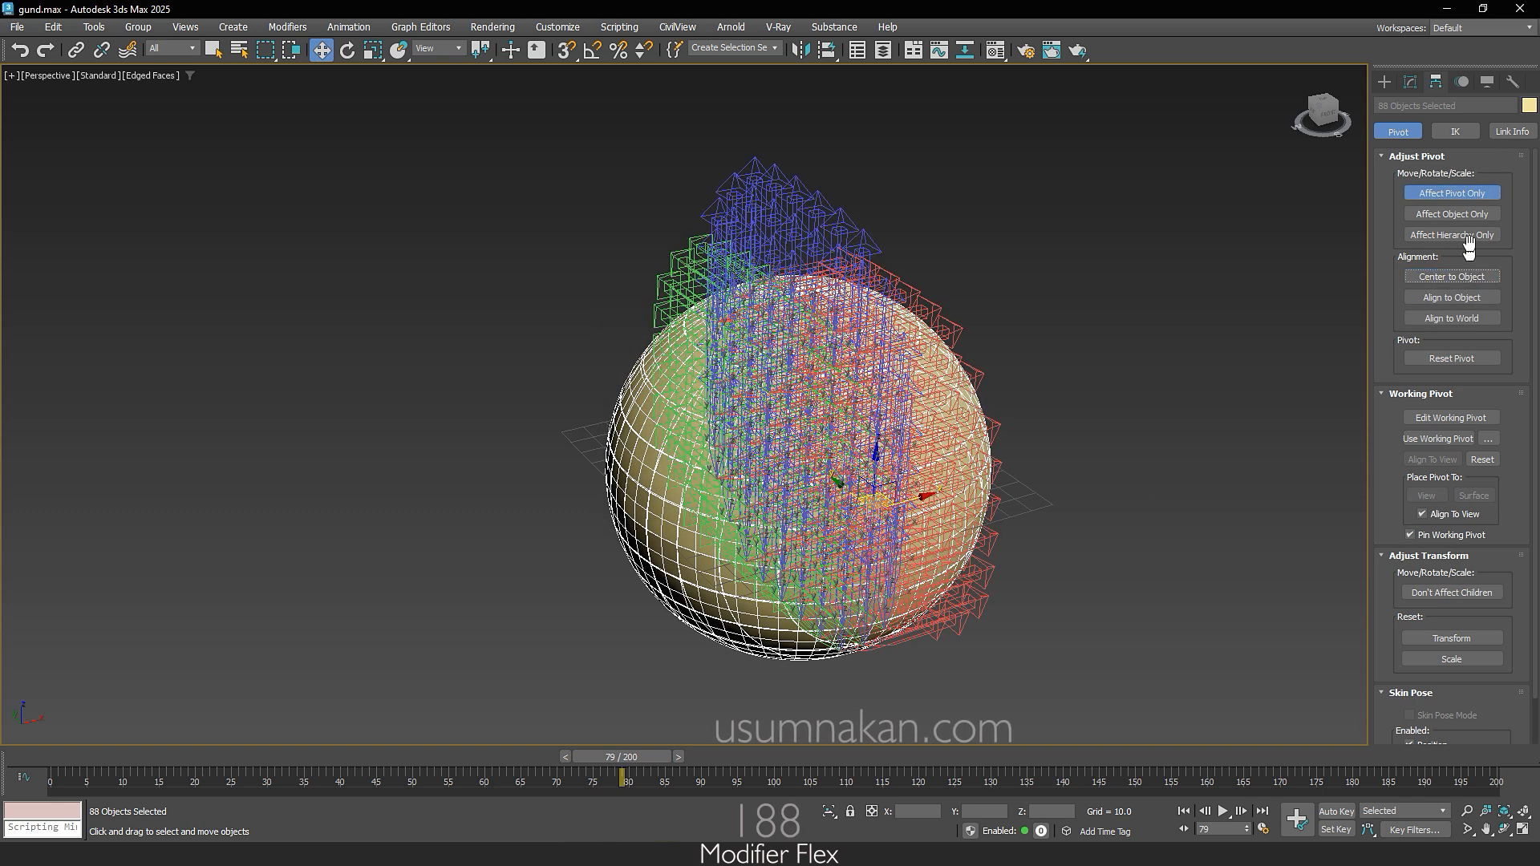
left_click(1473, 194)
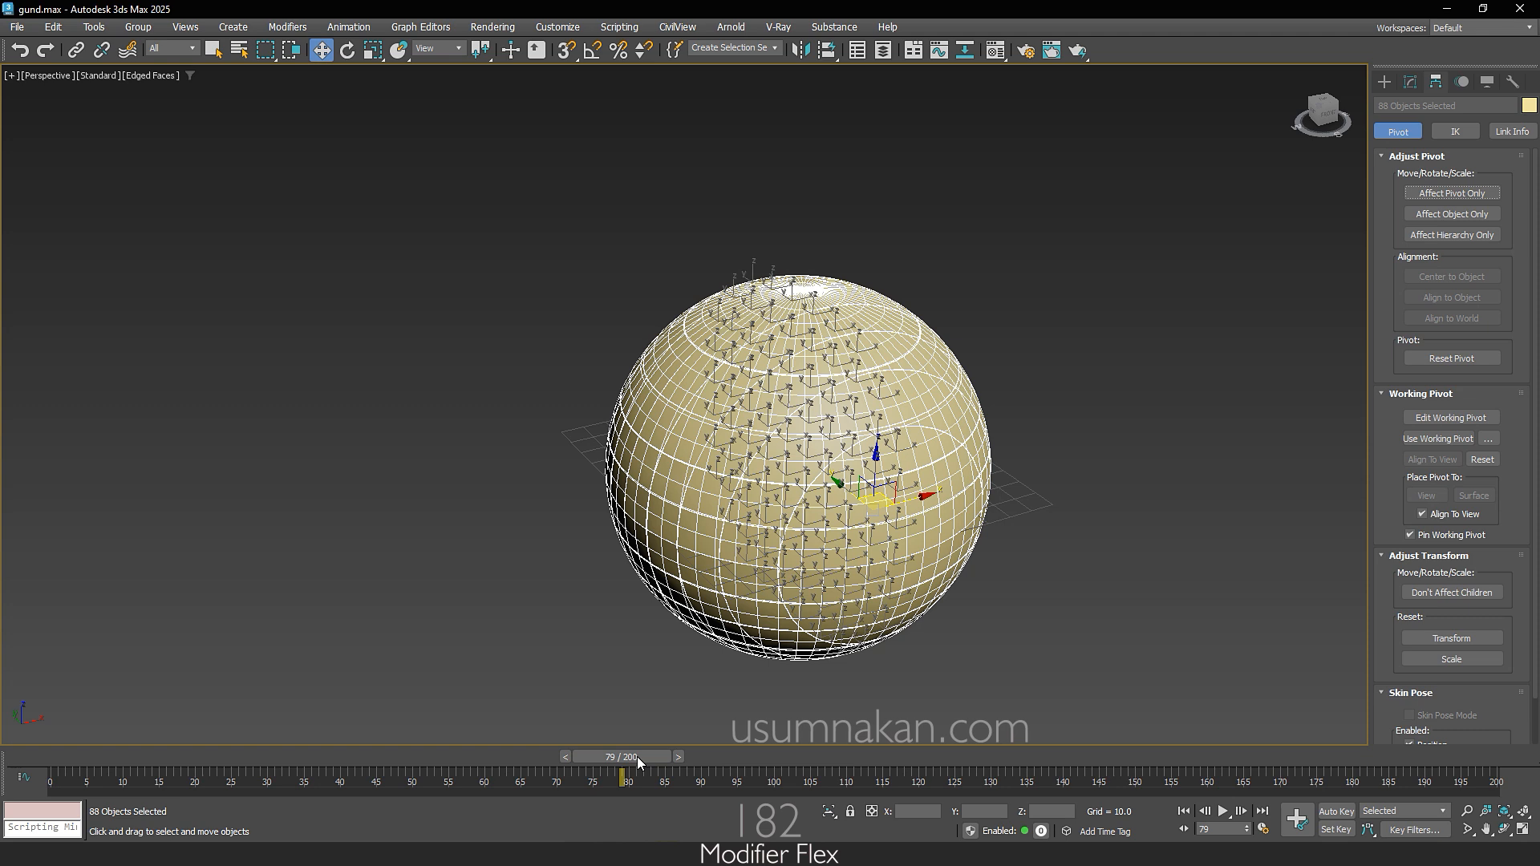
Step: Turn on Auto Key at frame 50 and set a key there for all the selected pieces
left_click_drag(637, 757, 442, 760)
key("w")
left_click(1337, 811)
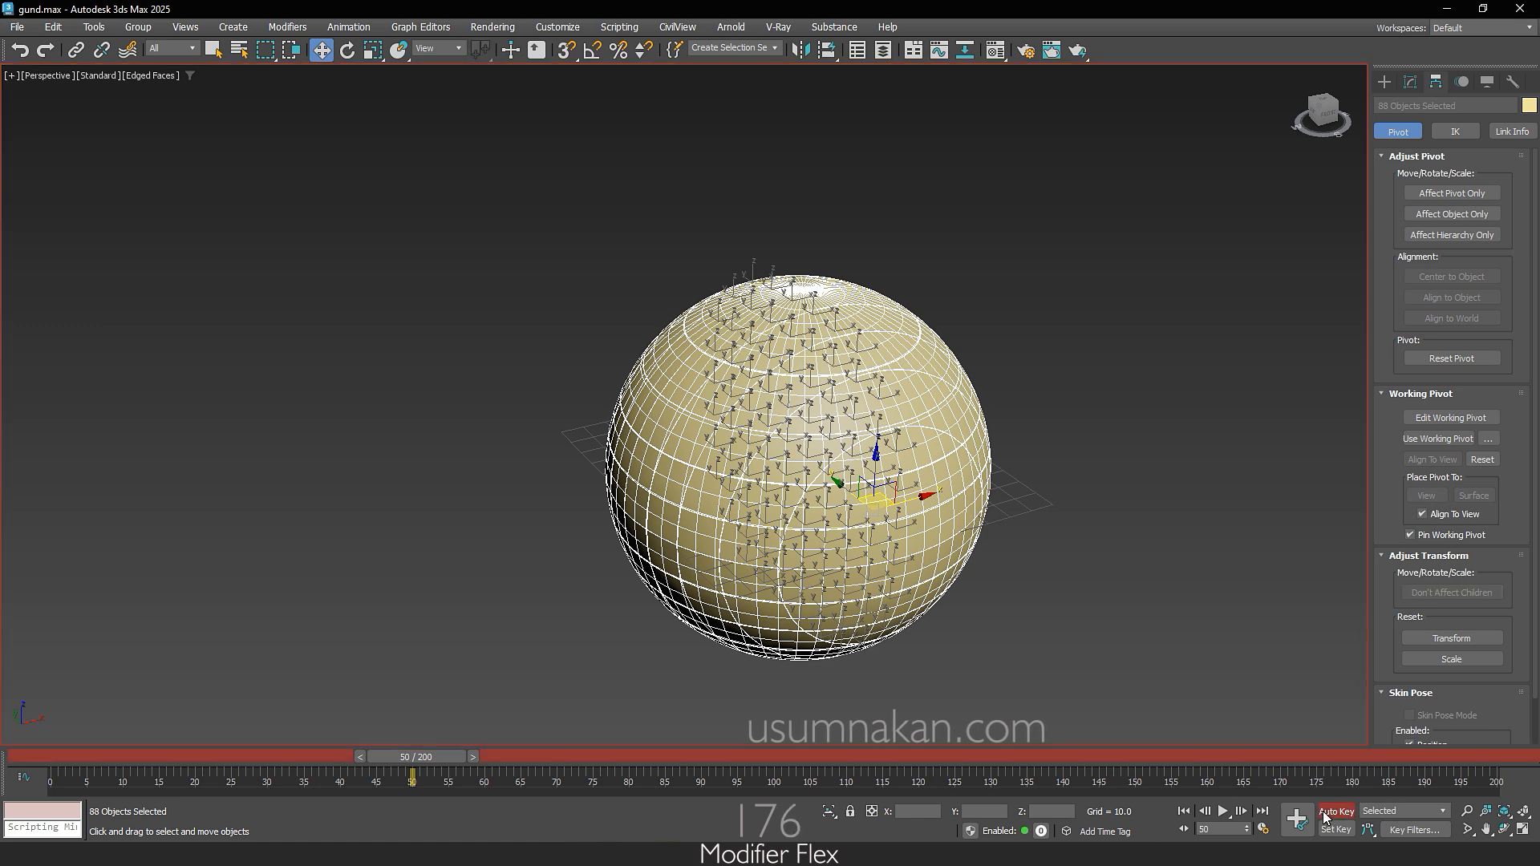
left_click(1304, 835)
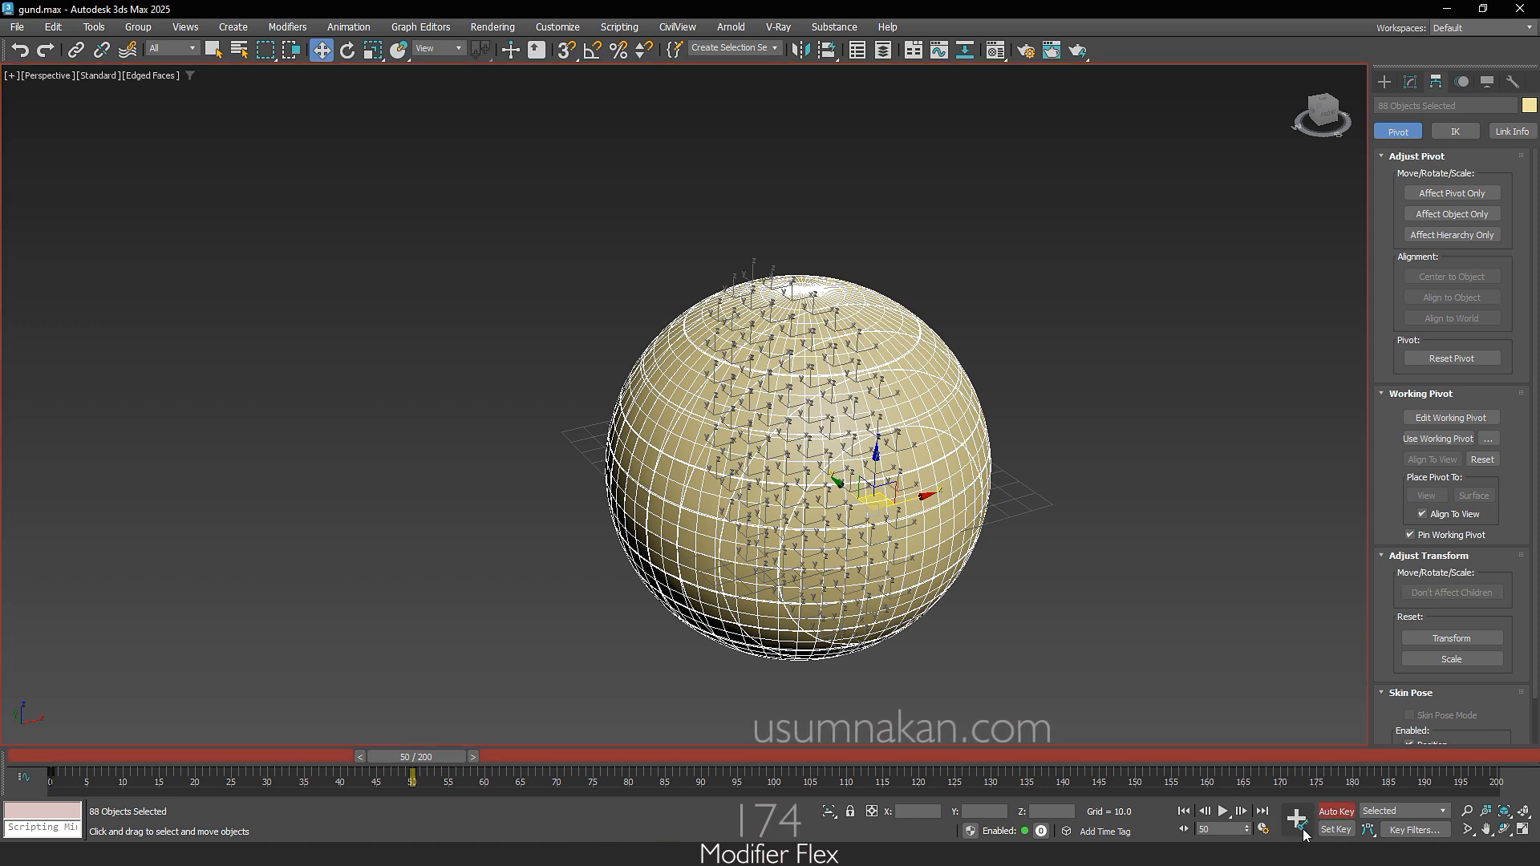
Step: At frame 0, move five strips horizontally out of the sphere, three to its left and two to its right
left_click_drag(413, 762, 64, 761)
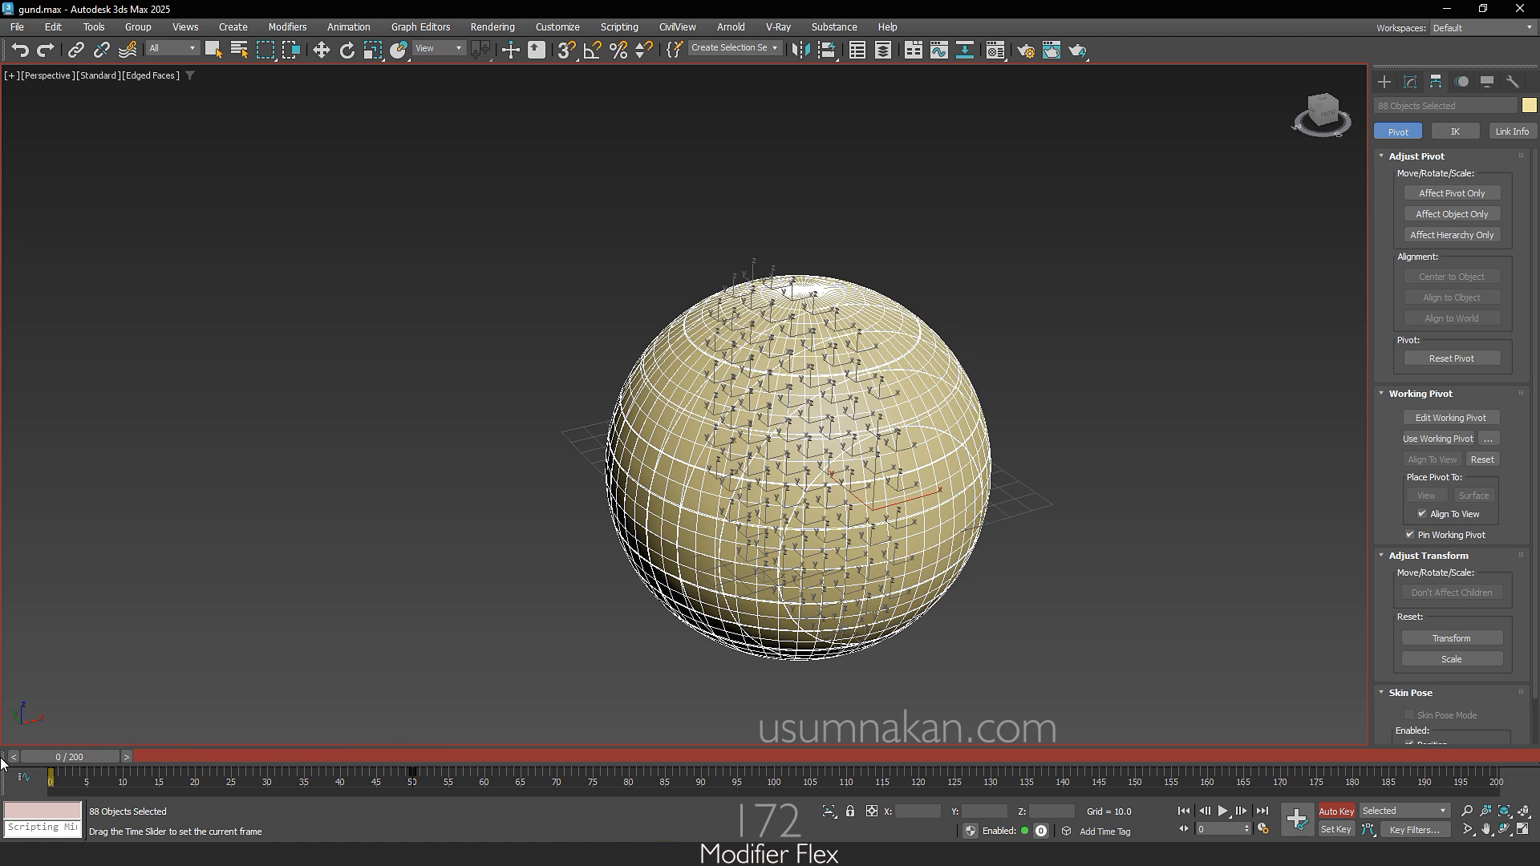
left_click(935, 638)
left_click(760, 508)
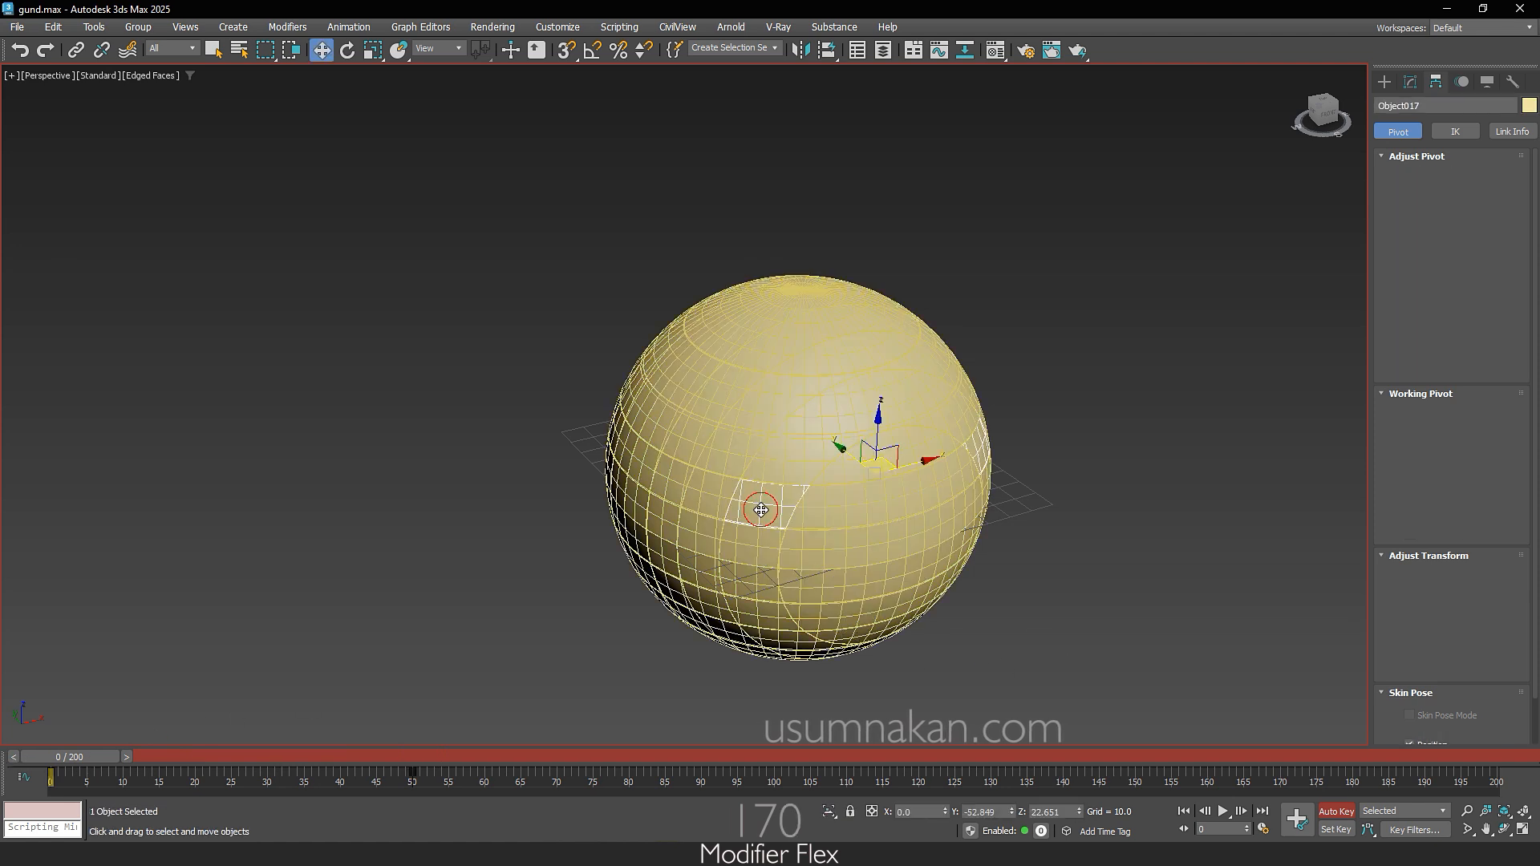
left_click_drag(916, 462, 461, 542)
left_click_drag(836, 512, 1070, 448)
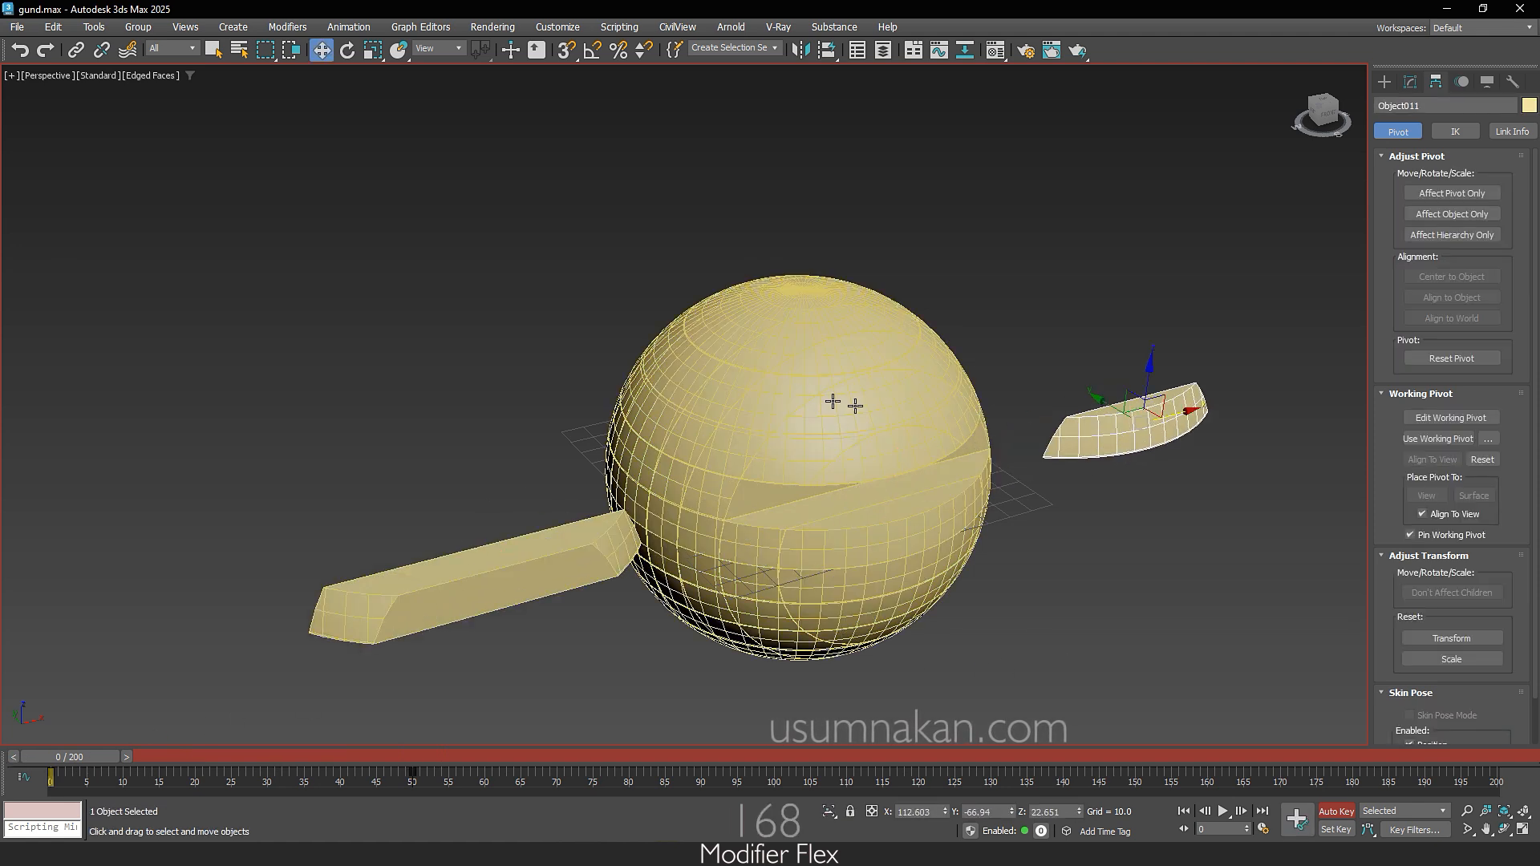
left_click_drag(832, 402, 401, 478)
left_click_drag(752, 331, 1203, 235)
left_click_drag(790, 292, 577, 292)
Step: Raise three strips from the sphere's upper part so they float above it at frame 0
left_click(830, 317)
left_click_drag(833, 299, 848, 133)
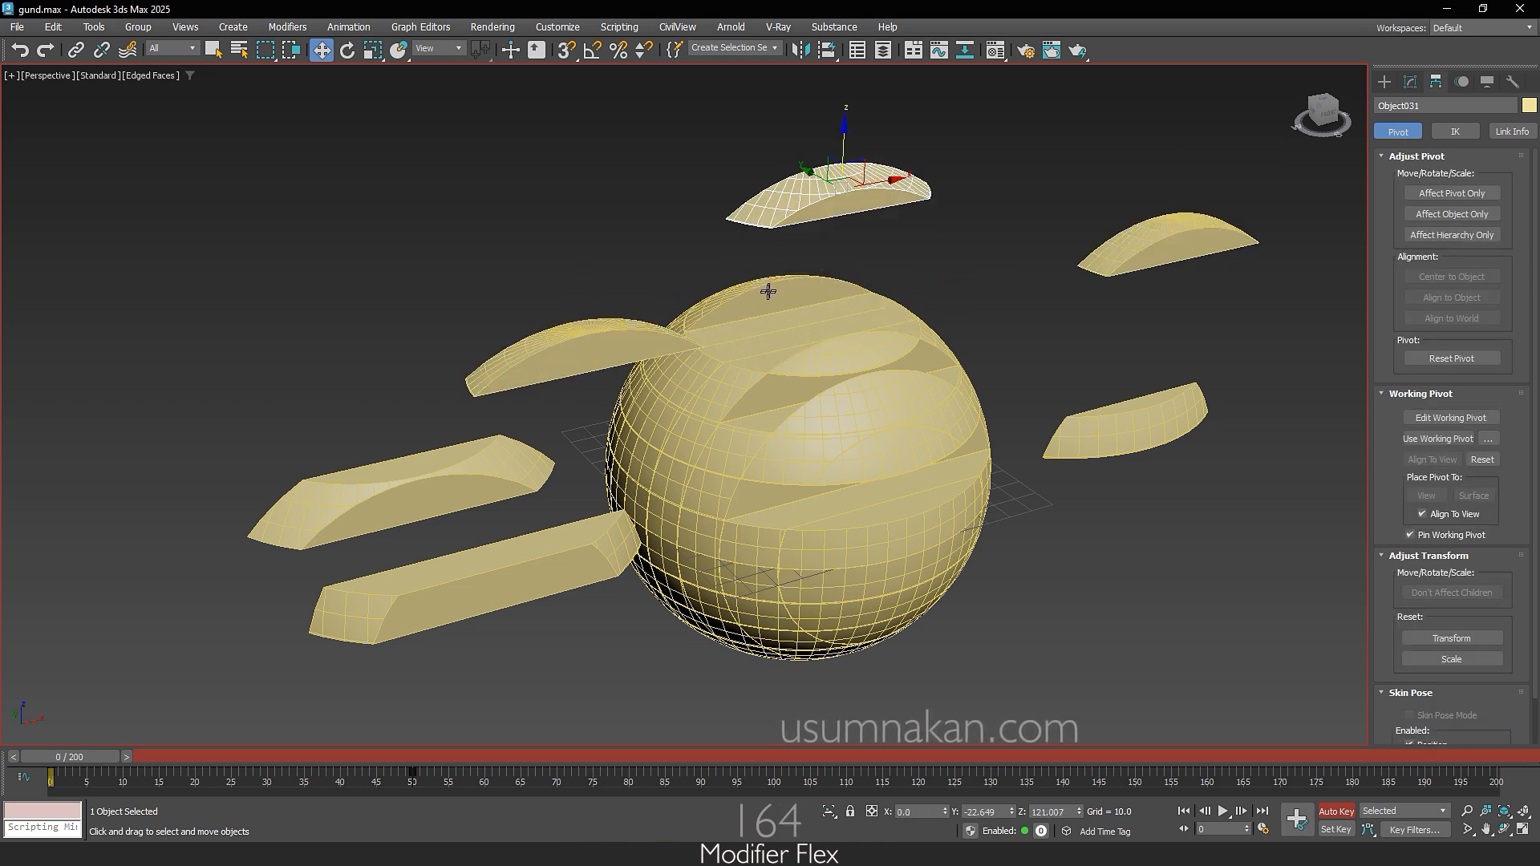
left_click_drag(769, 292, 766, 166)
left_click_drag(698, 412, 672, 213)
Step: Lower several strips from the sphere's bottom and front so they are displaced downward at frame 0
left_click_drag(735, 591, 750, 698)
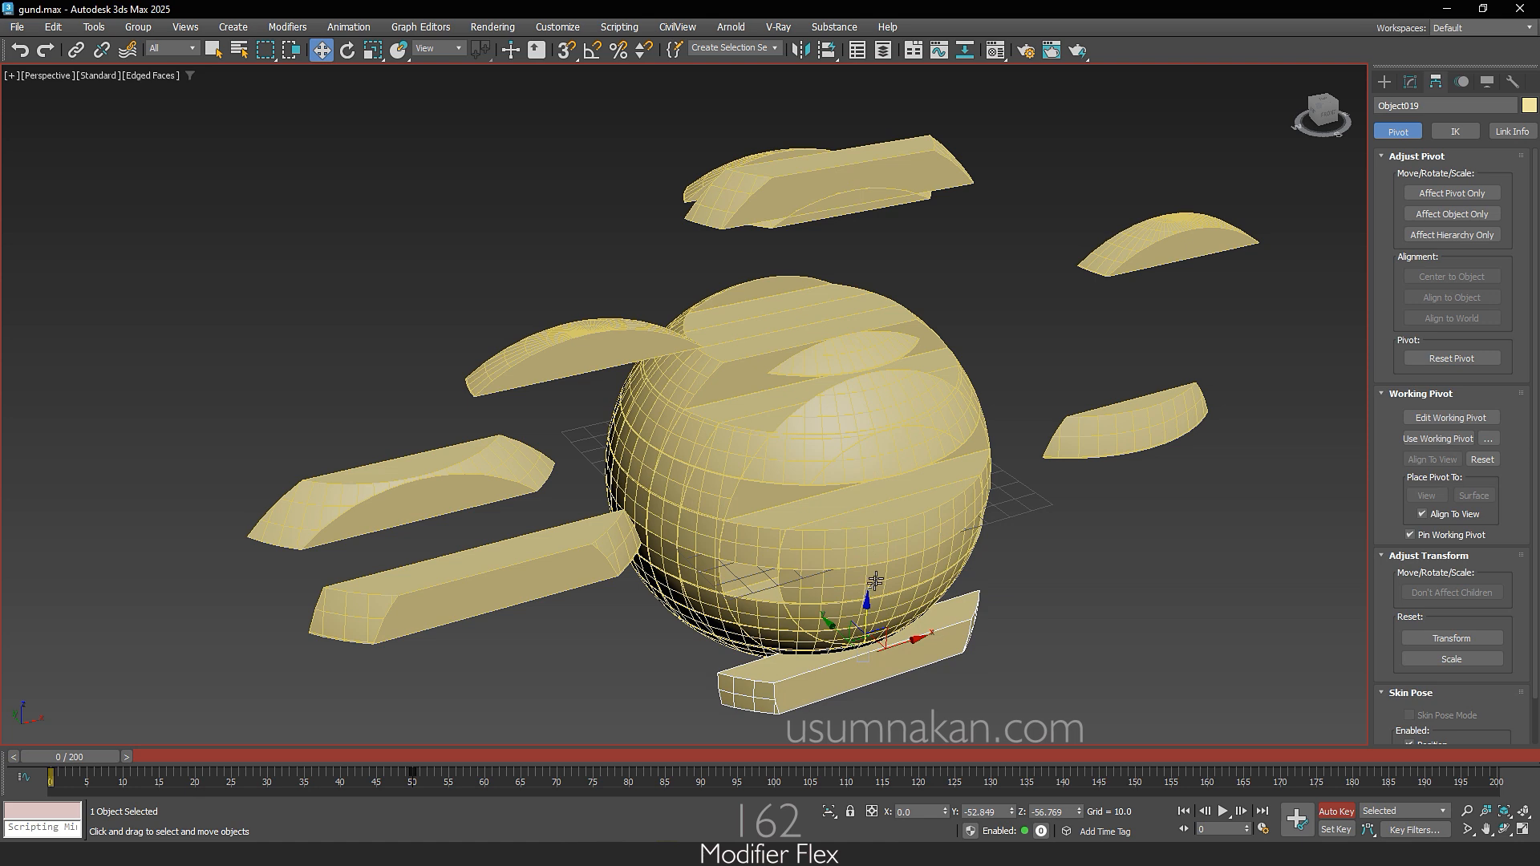
left_click_drag(801, 576, 803, 603)
left_click_drag(678, 533, 684, 635)
left_click_drag(689, 459, 696, 556)
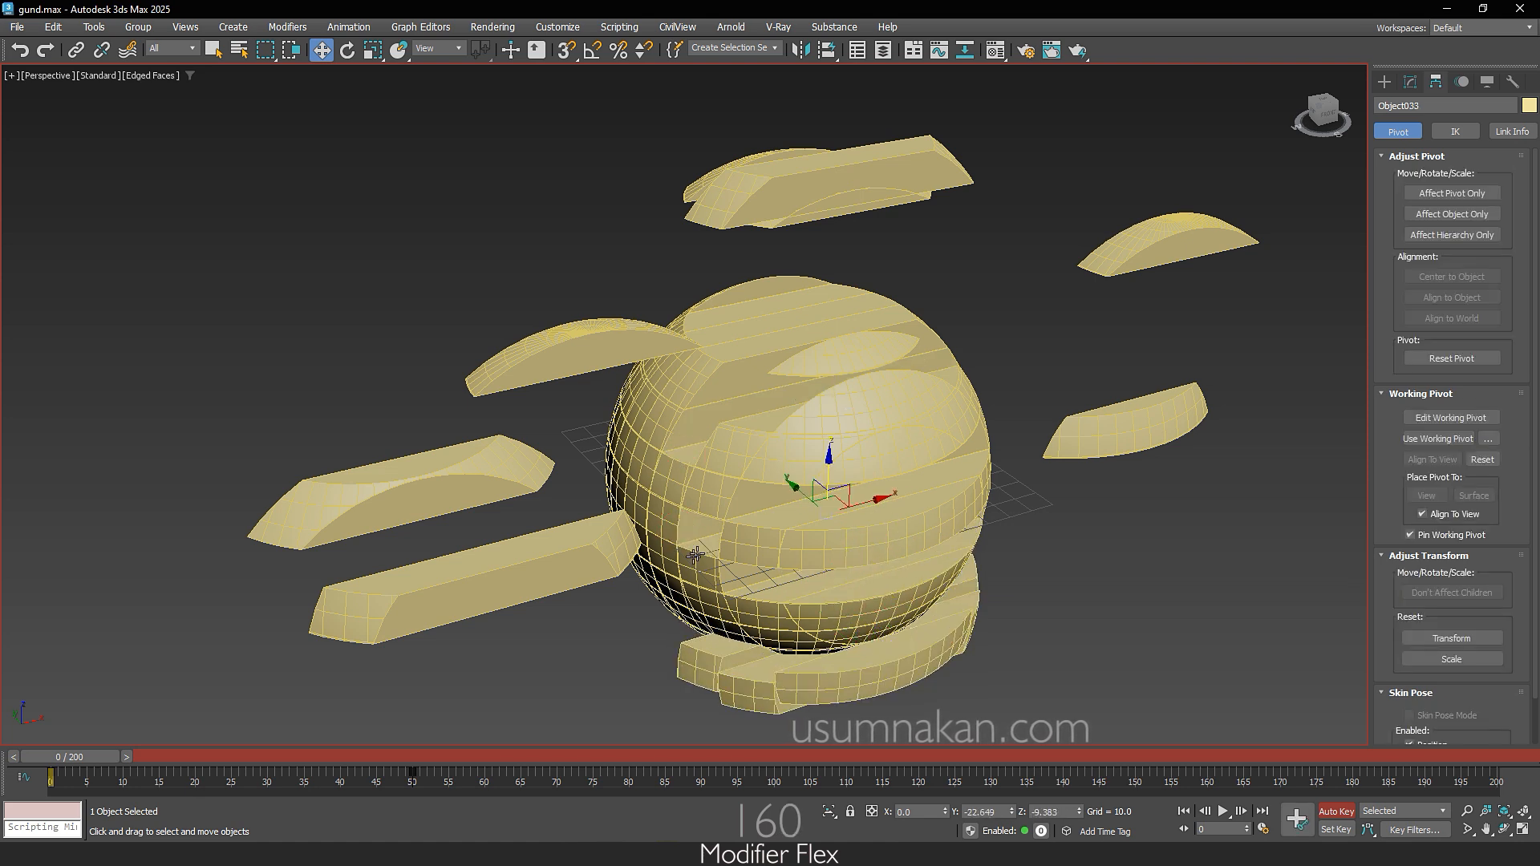
Step: Shift another strip on the sphere's upper front out of place at frame 0
left_click(690, 478)
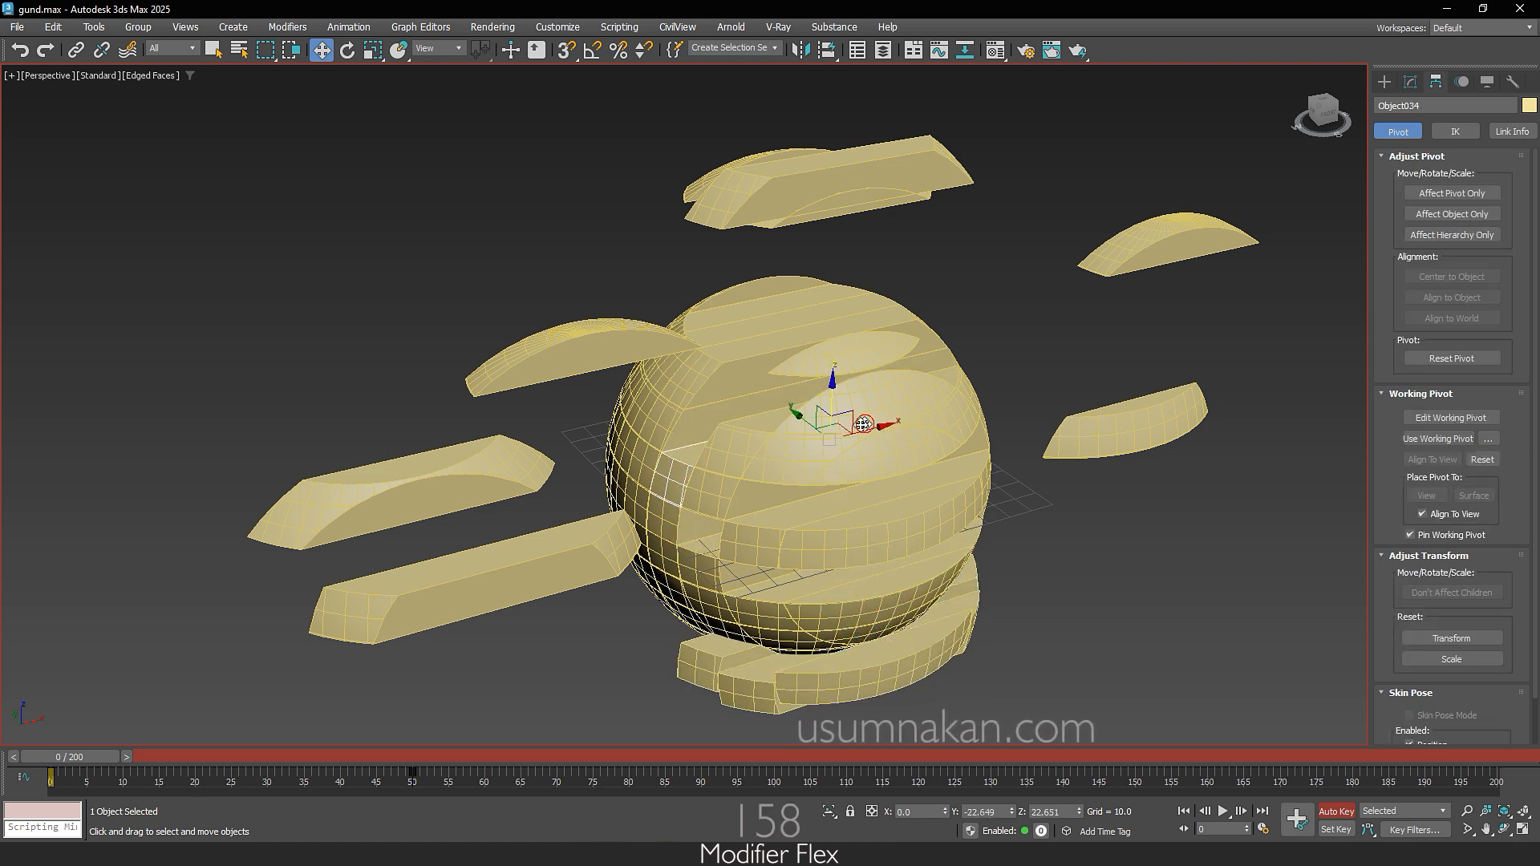
left_click(860, 392)
left_click_drag(78, 770, 18, 778)
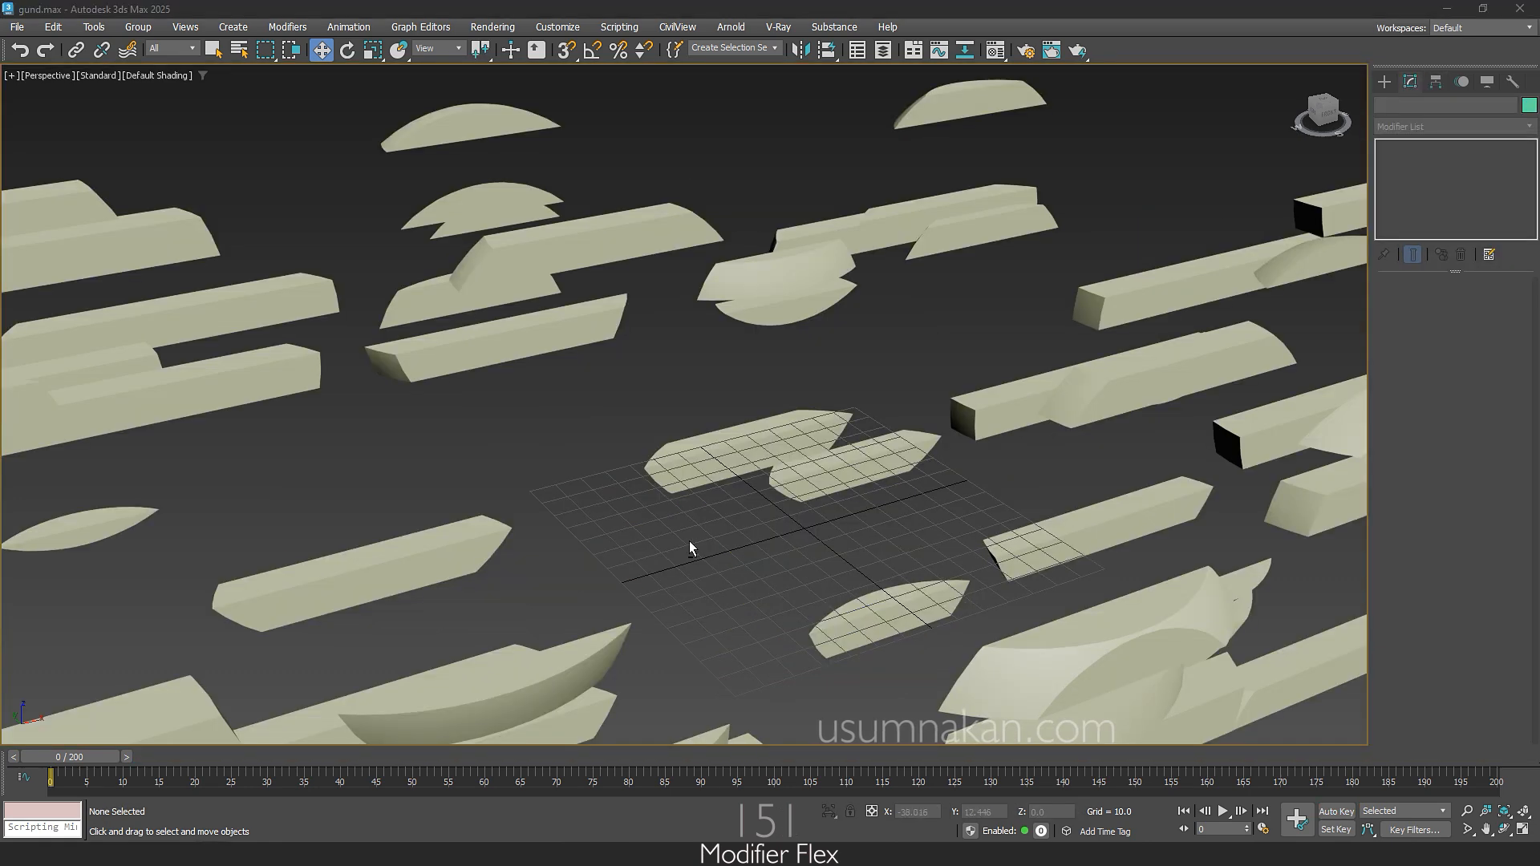
middle_click_drag(690, 541, 705, 502, "alt")
Step: Scrub the animation around frames 50 to 60 and examine the strips' movement and the sphere from wider and closer views
scroll(680, 554, "down", 3)
scroll(680, 554, "down", 4)
left_click_drag(90, 762, 491, 769)
key("w")
scroll(643, 554, "up", 5)
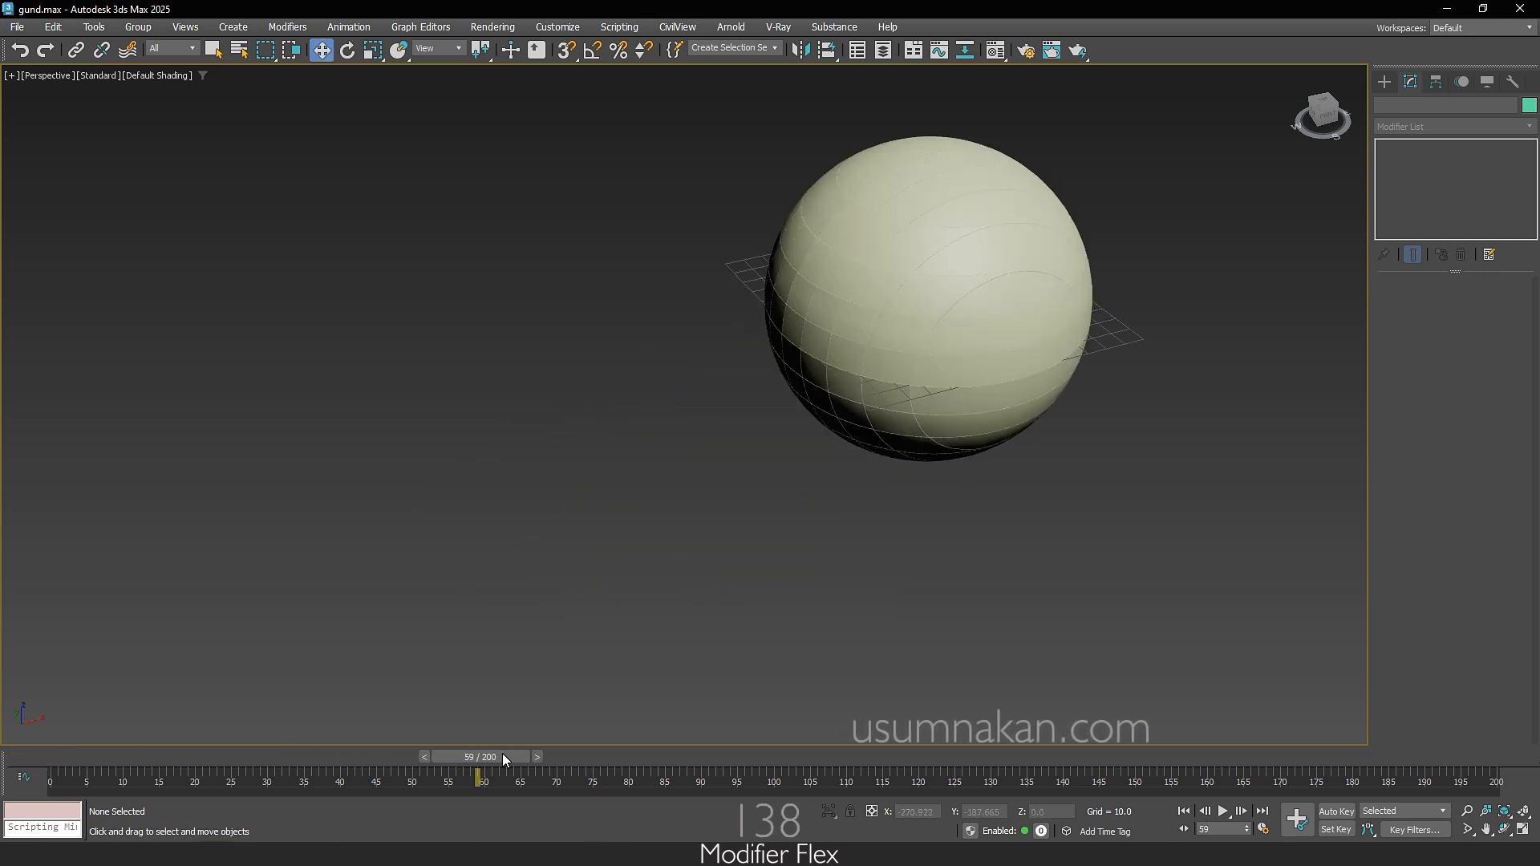
middle_click_drag(793, 537, 622, 612)
scroll(627, 602, "up", 3)
left_click_drag(497, 759, 467, 771)
scroll(628, 563, "down", 3)
middle_click_drag(628, 561, 628, 589)
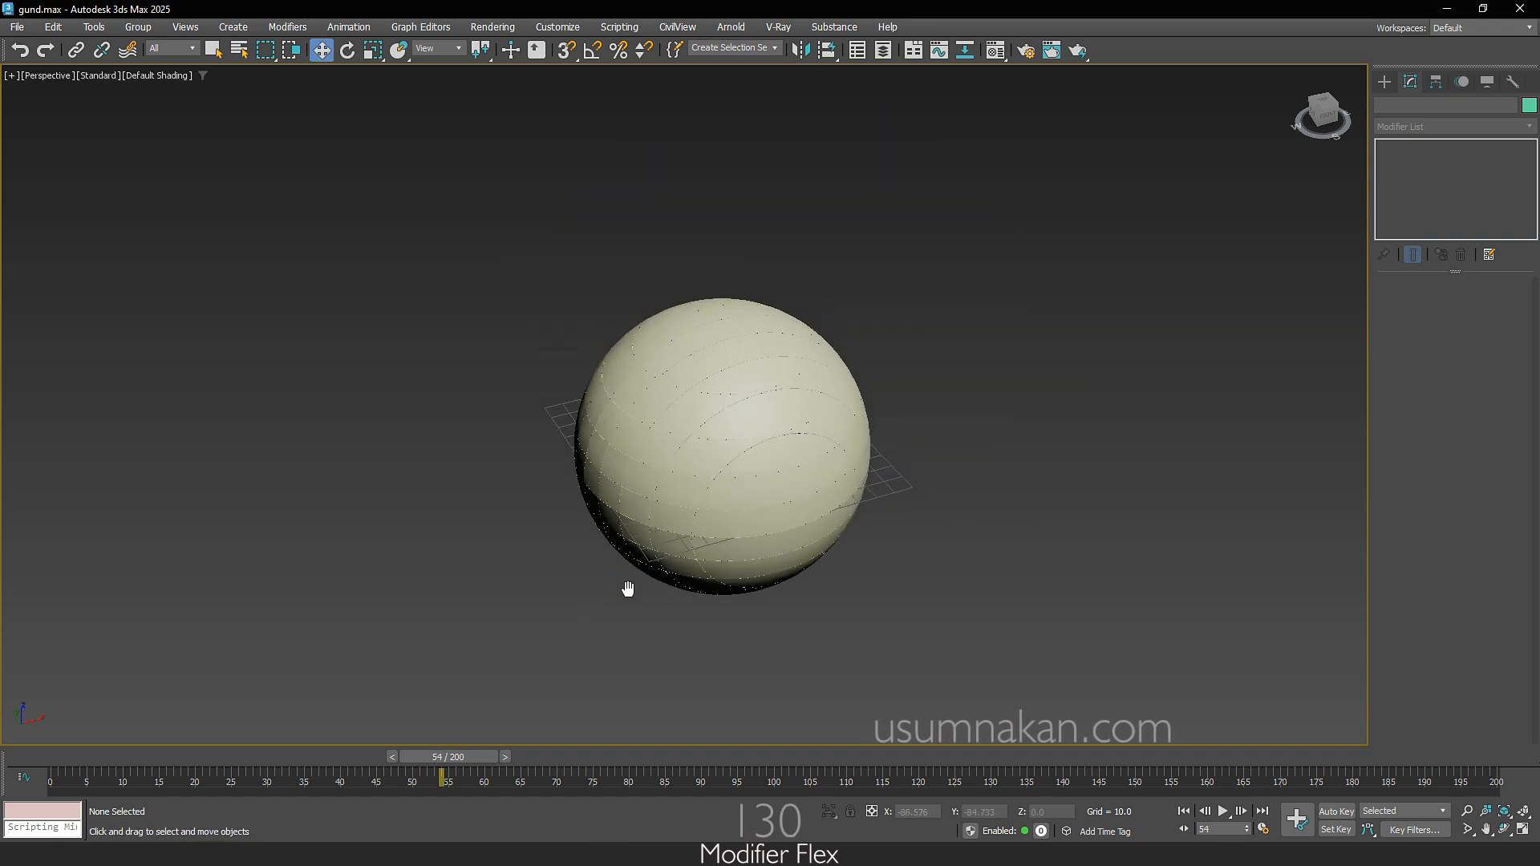
Step: Select all the sphere strips and apply the Flex modifier to them
left_click_drag(367, 202, 1083, 624)
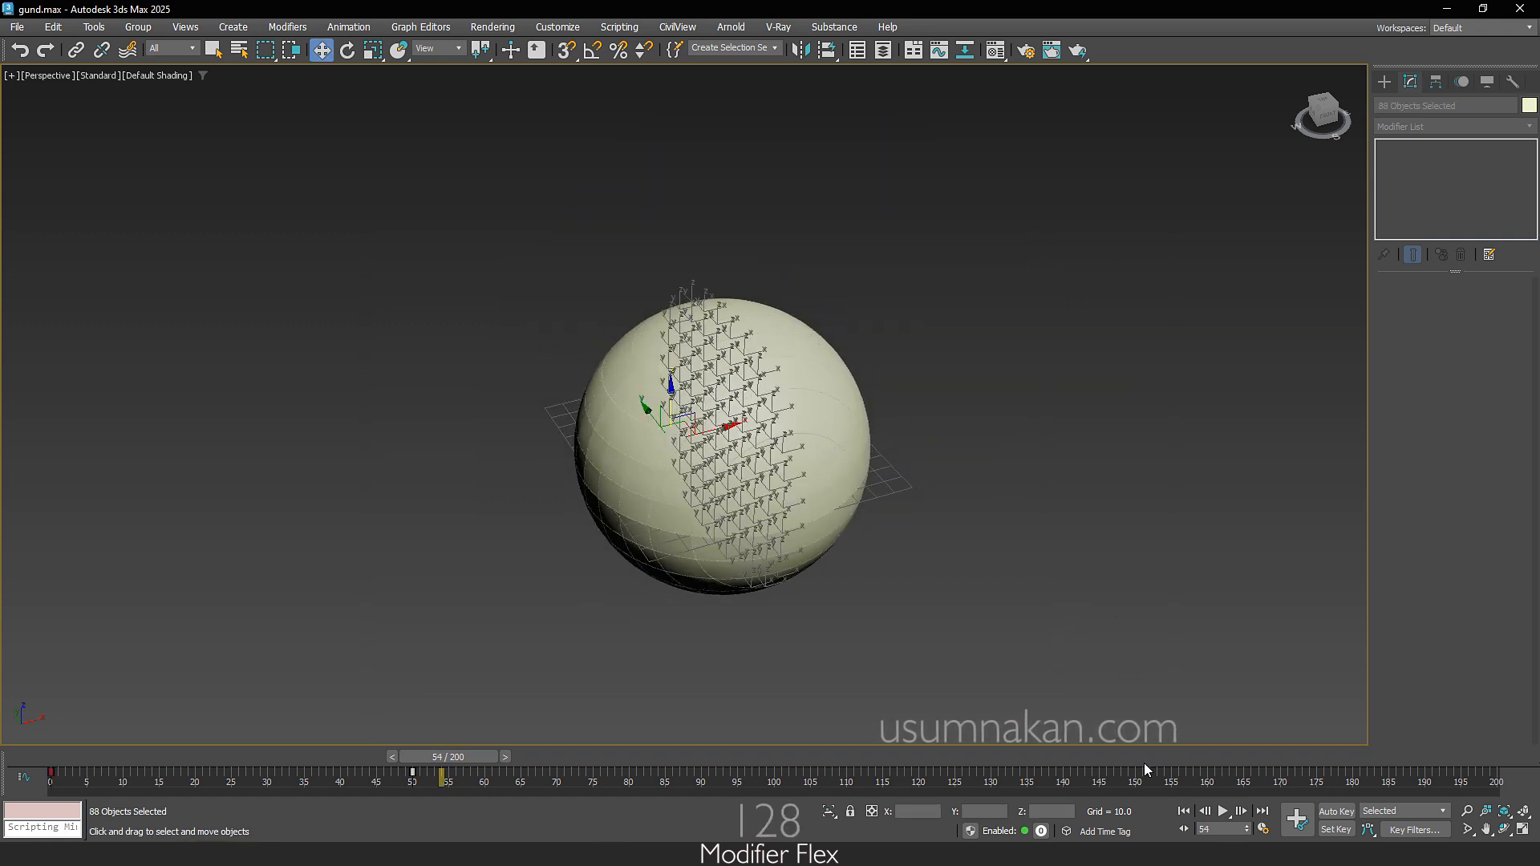
key("F4")
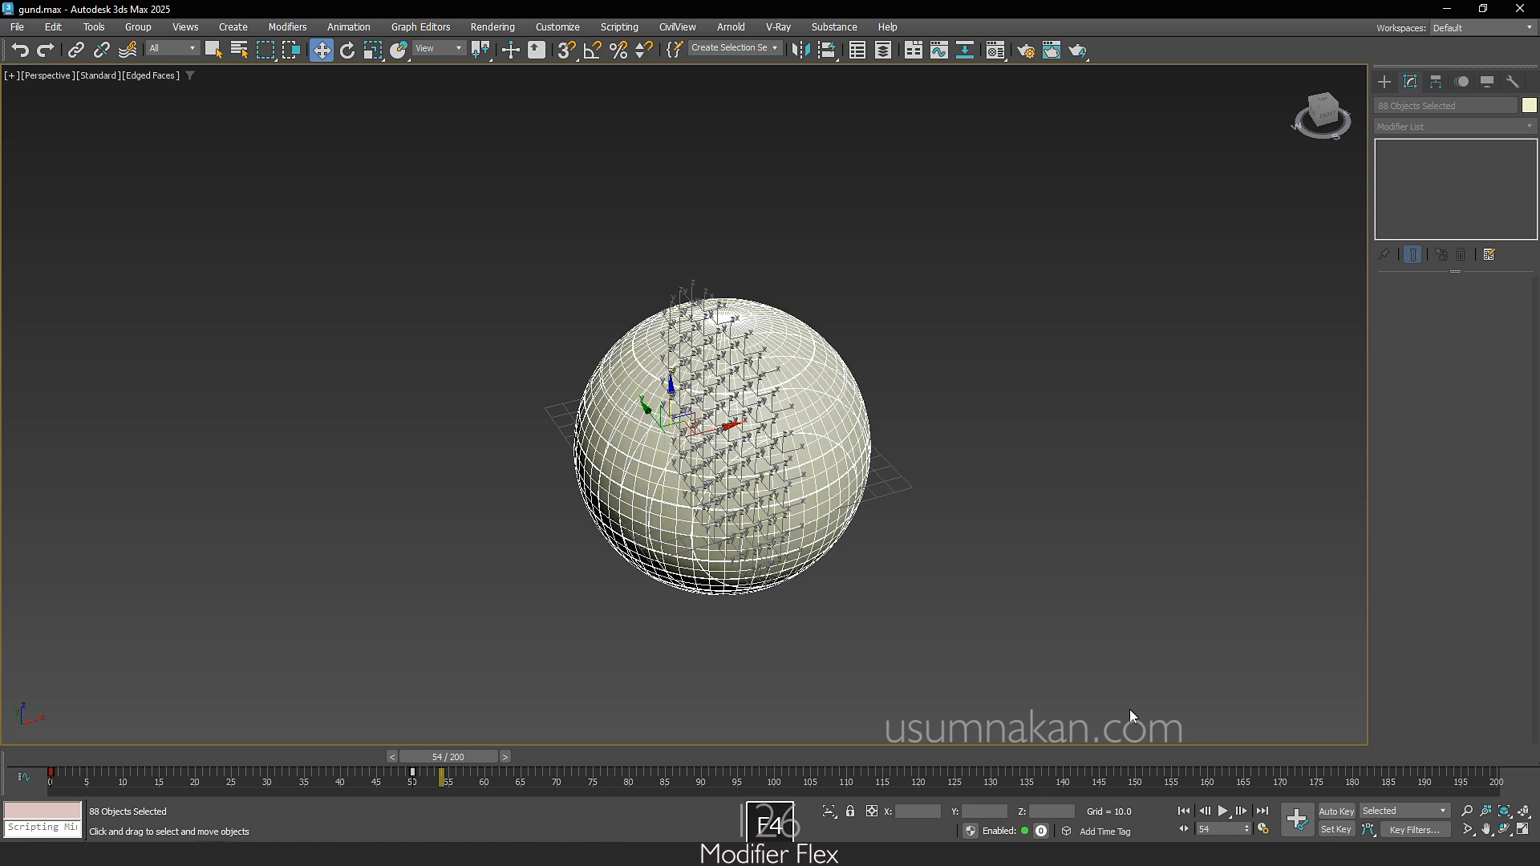
key("F4")
left_click(1511, 126)
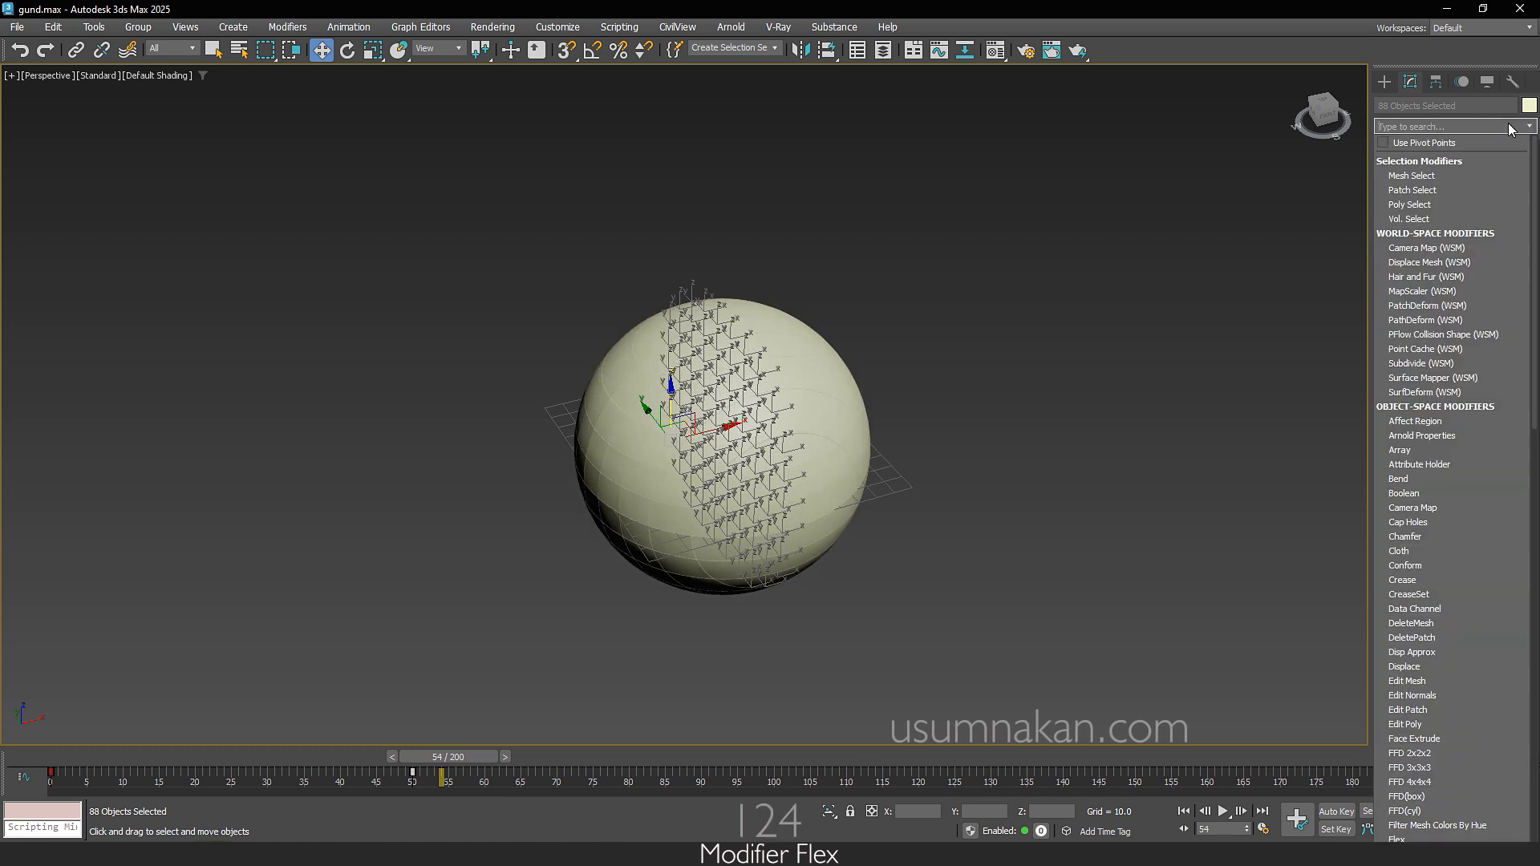
type("f")
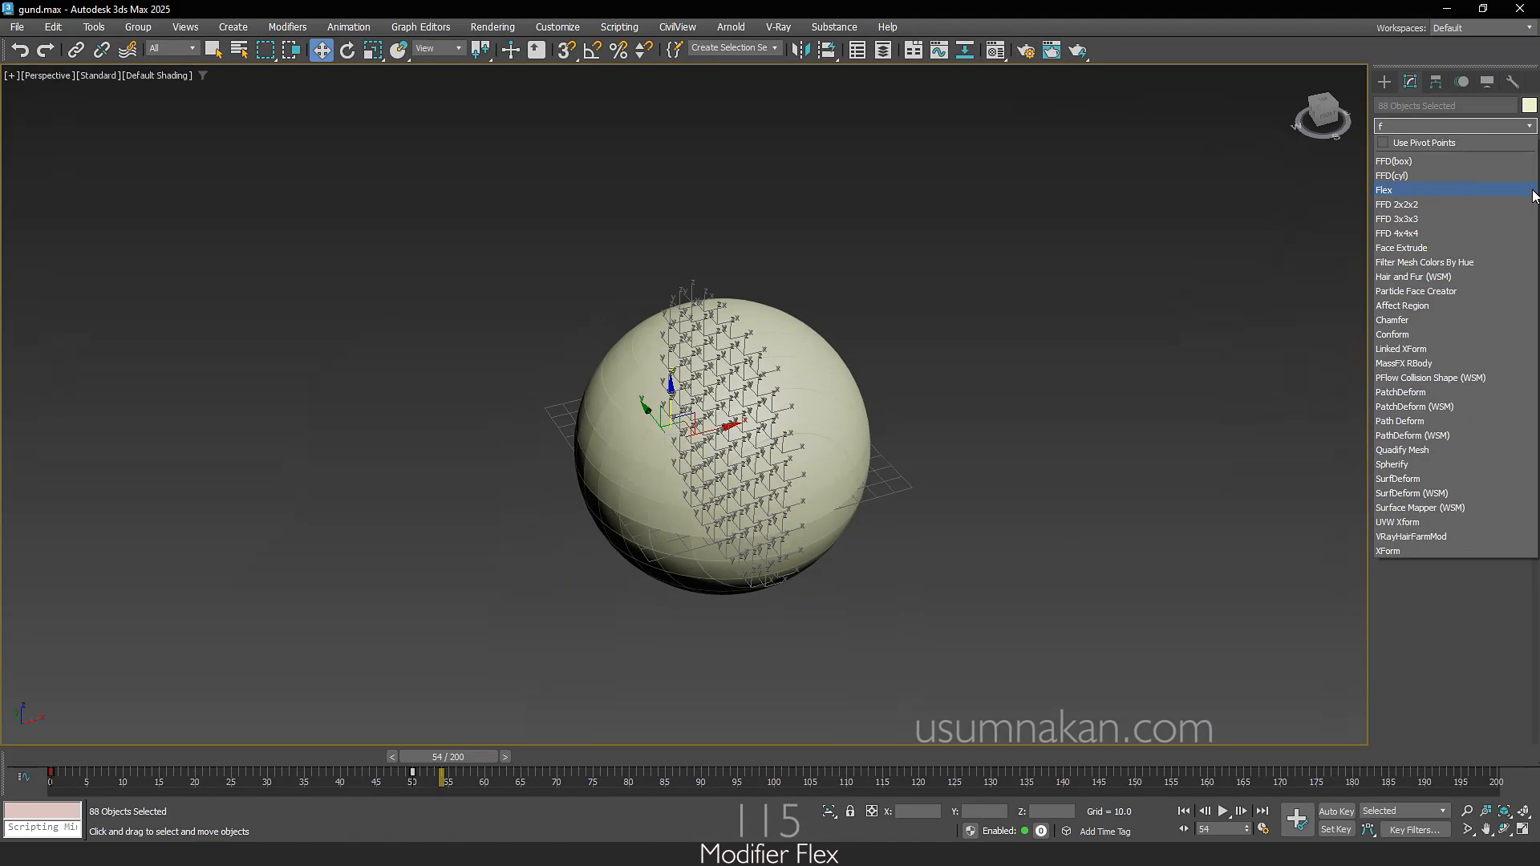
left_click(1533, 190)
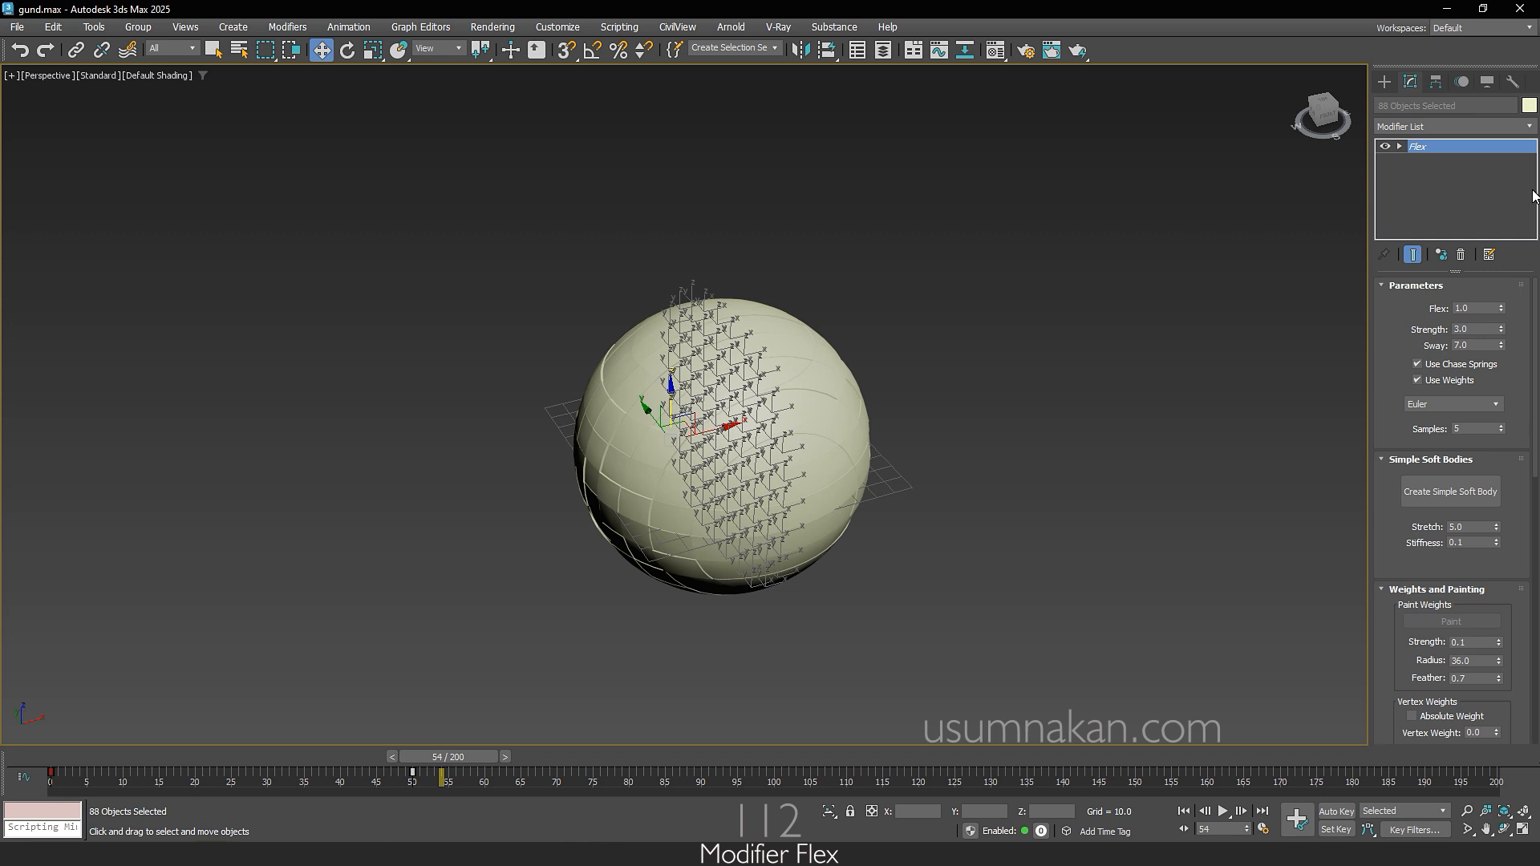
Step: Set the Flex modifier's Flex value to 30 and its Samples to 2 for all strips
left_click_drag(1490, 308, 1389, 307)
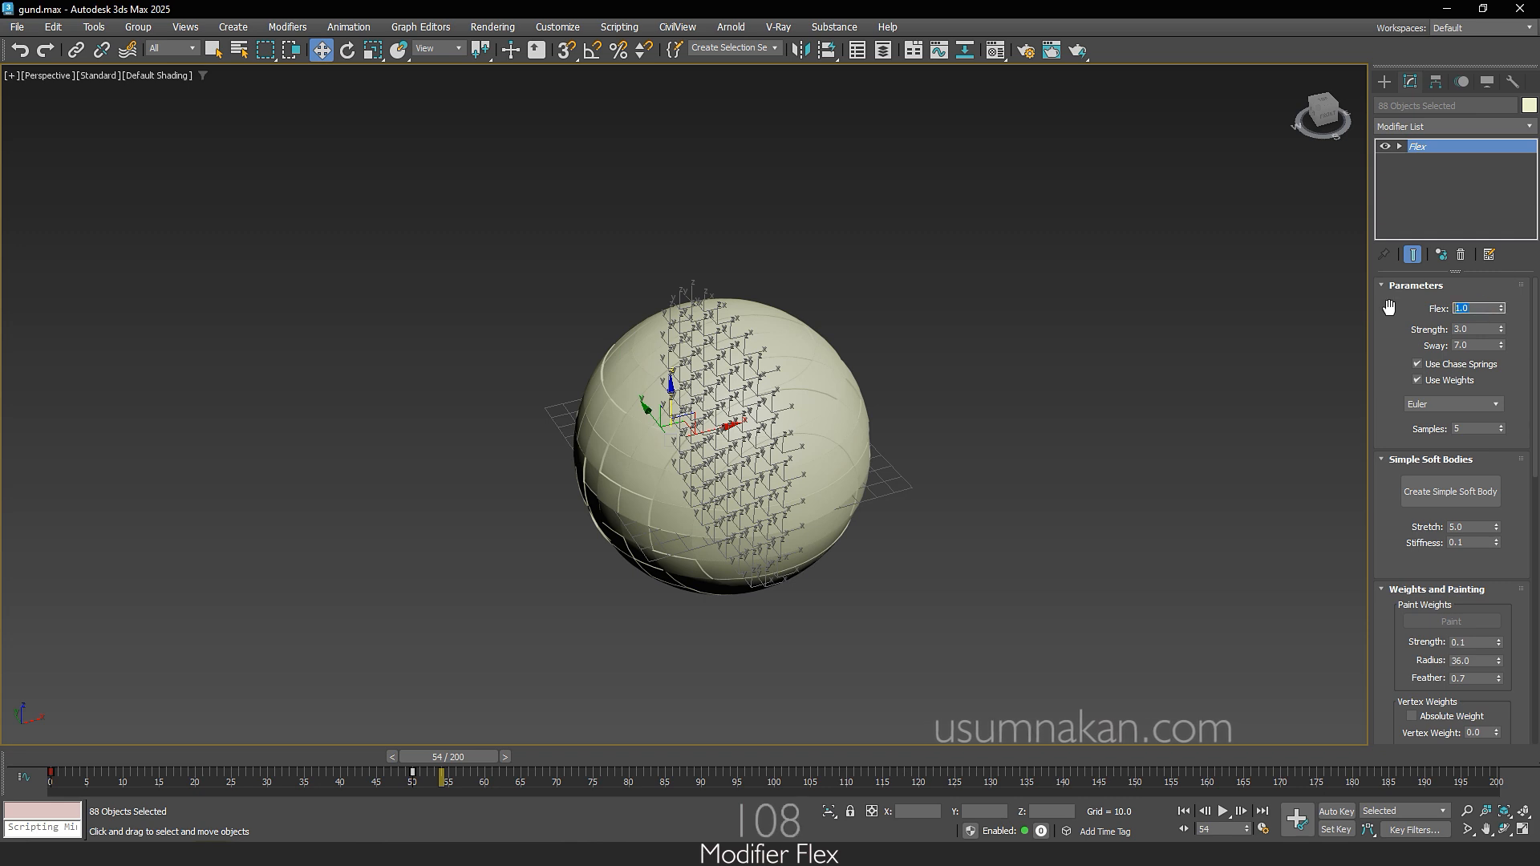
type("30")
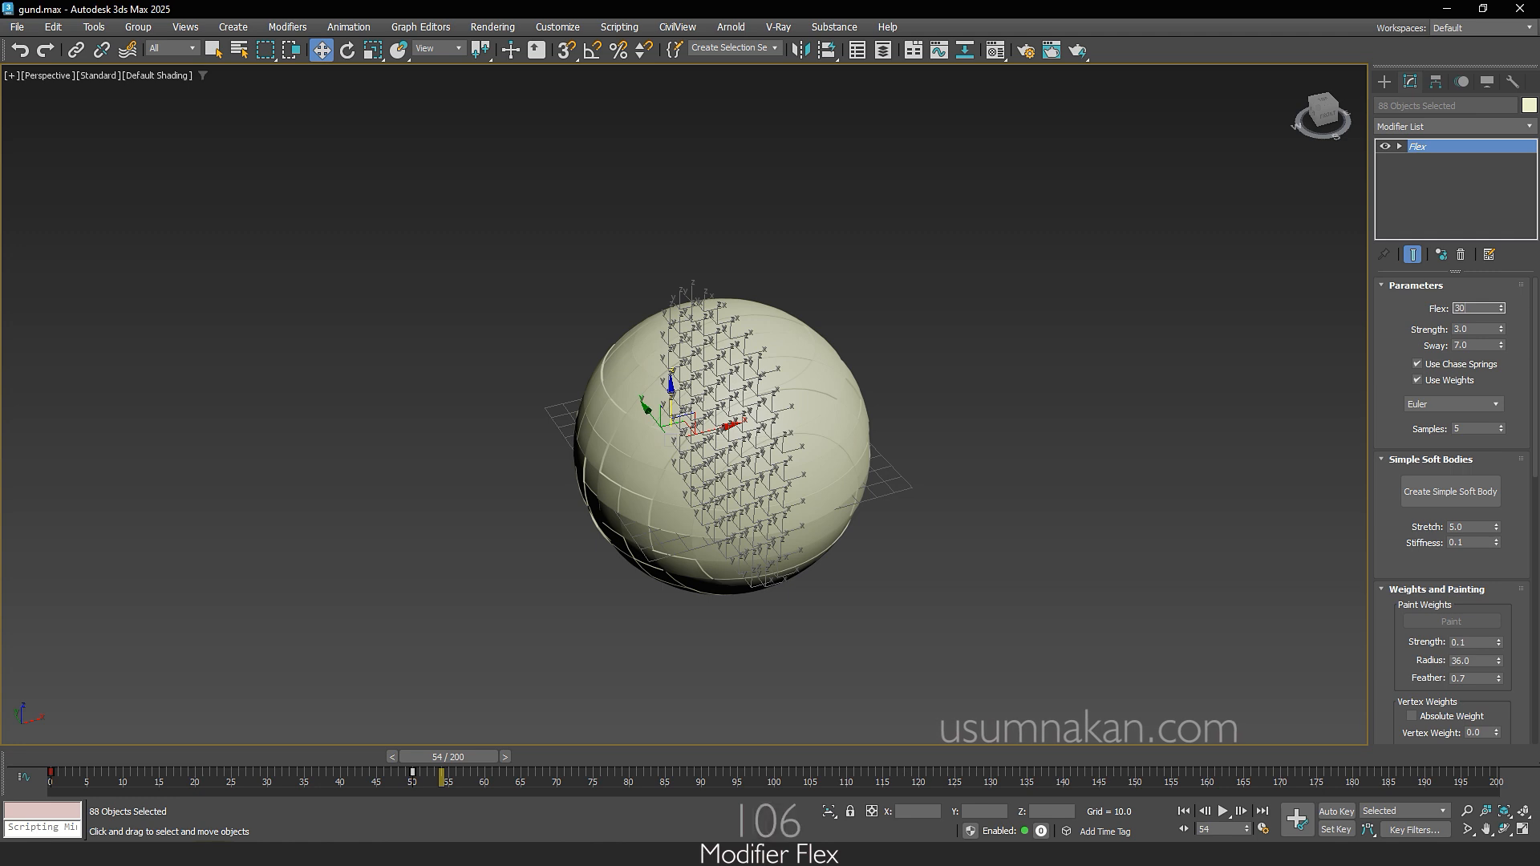
key("Return")
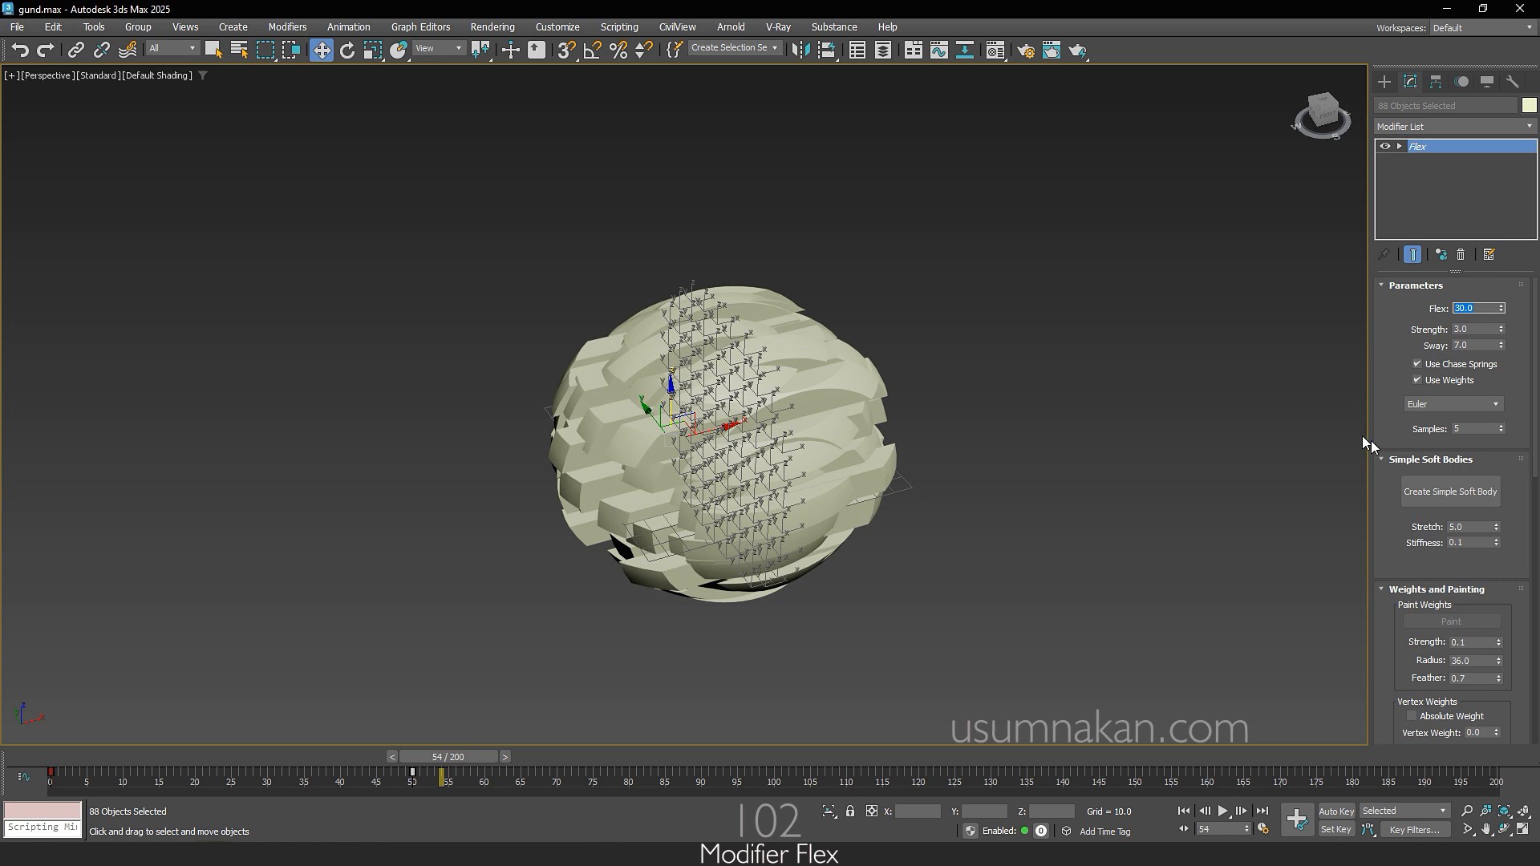
double_click(1447, 432)
type("2")
key("Return")
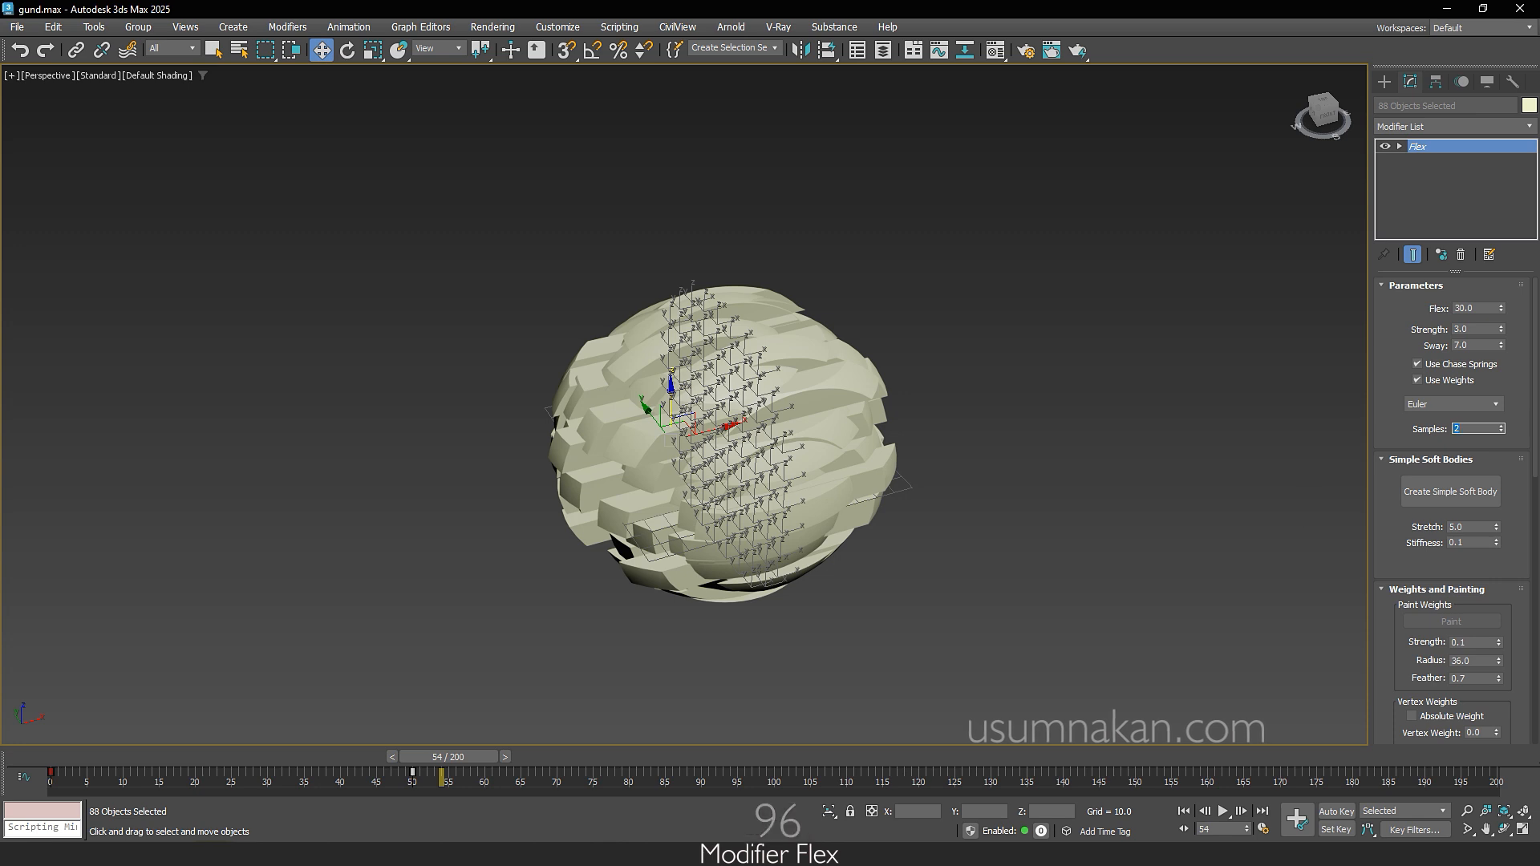
Step: Scrub the animation forward to frame 112 and back to frame 0, examining the strips' flex motion with nothing selected
left_click_drag(466, 757, 873, 815)
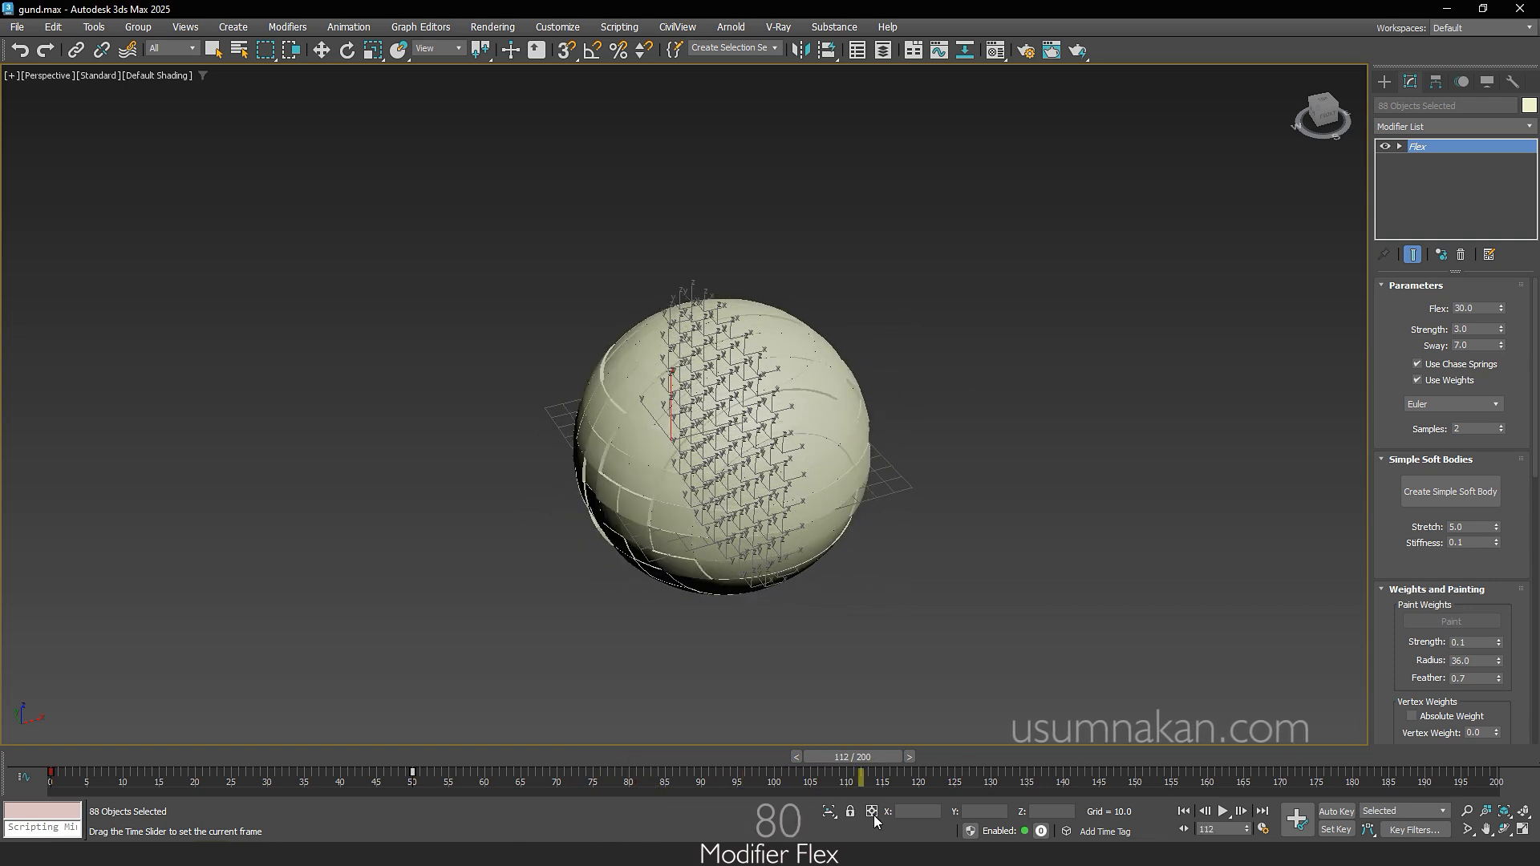
key("w")
key("F4")
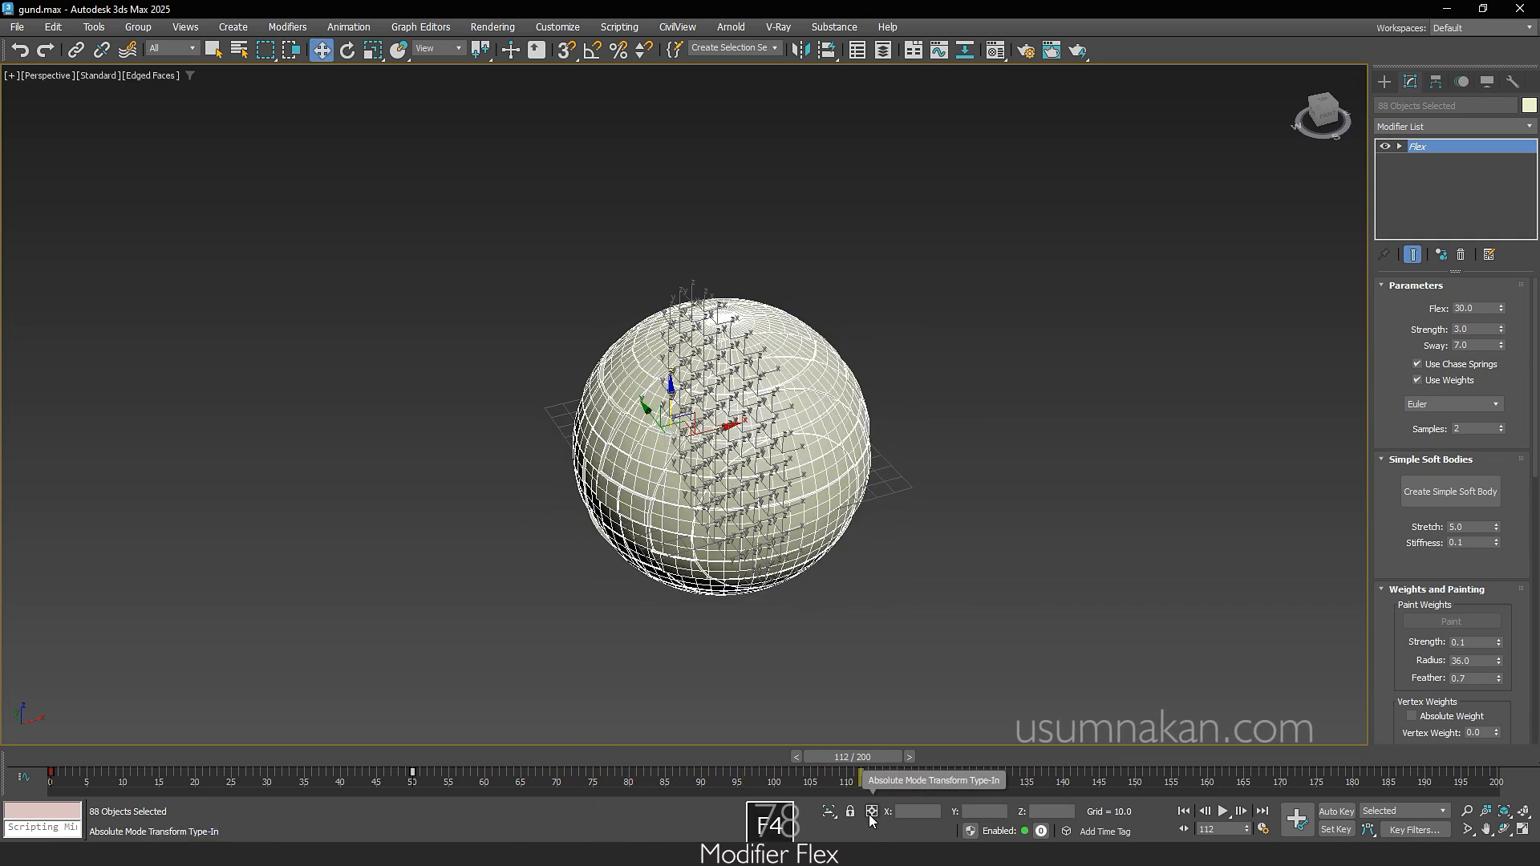
left_click(904, 637)
key("F4")
mouse_move(869, 756)
left_mouse_down()
mouse_move(1196, 757)
mouse_move(2, 759)
mouse_move(667, 776)
mouse_move(806, 763)
mouse_move(7, 769)
left_mouse_up()
Step: Try a Flex Samples value of 5 on all strips along the timeline and restore the value to 2
key("ctrl+a")
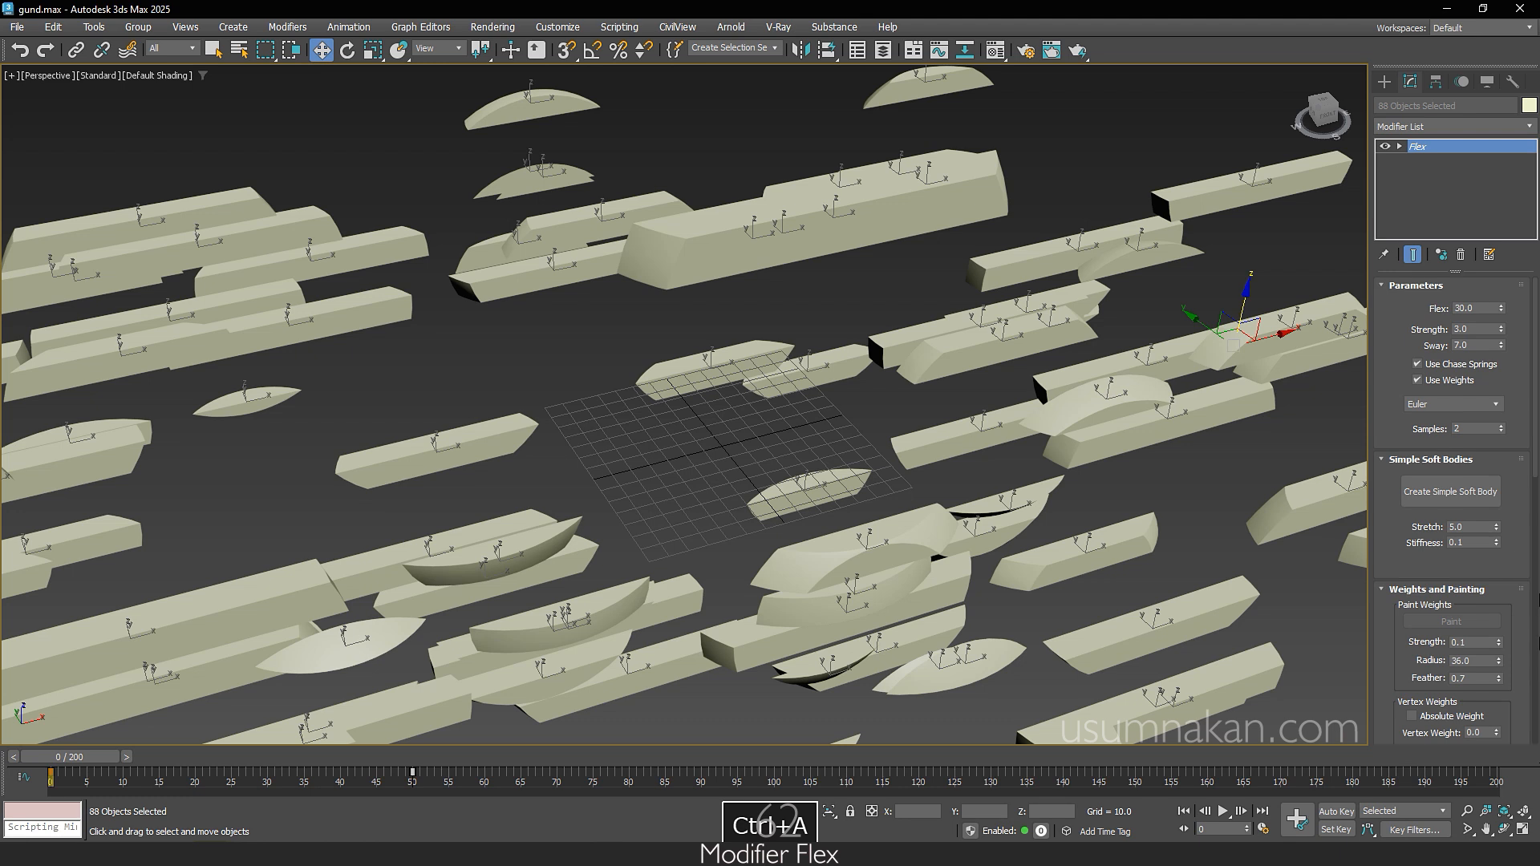
double_click(1482, 308)
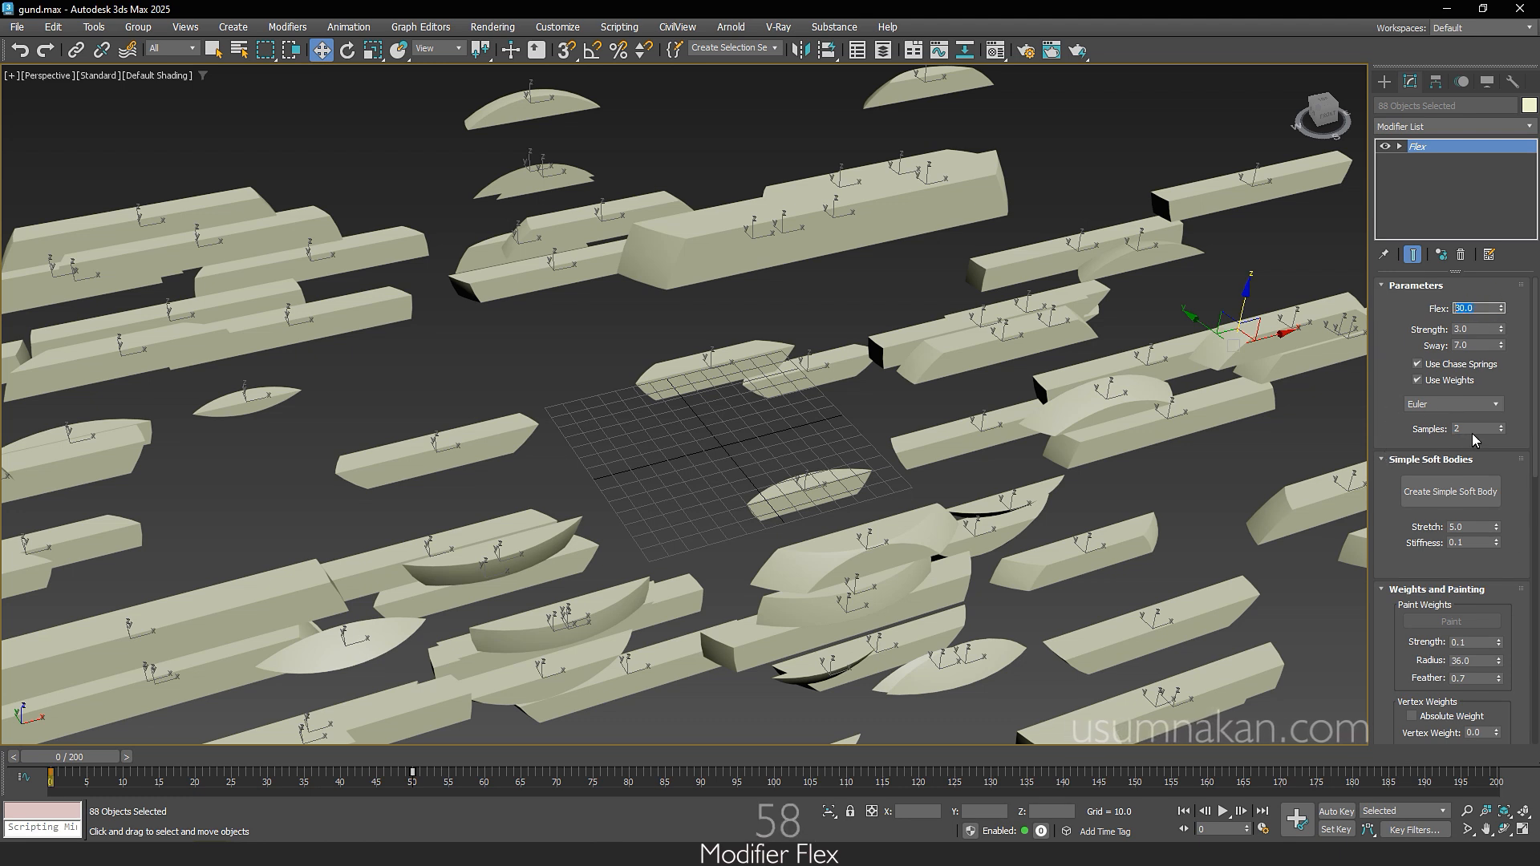
type("5")
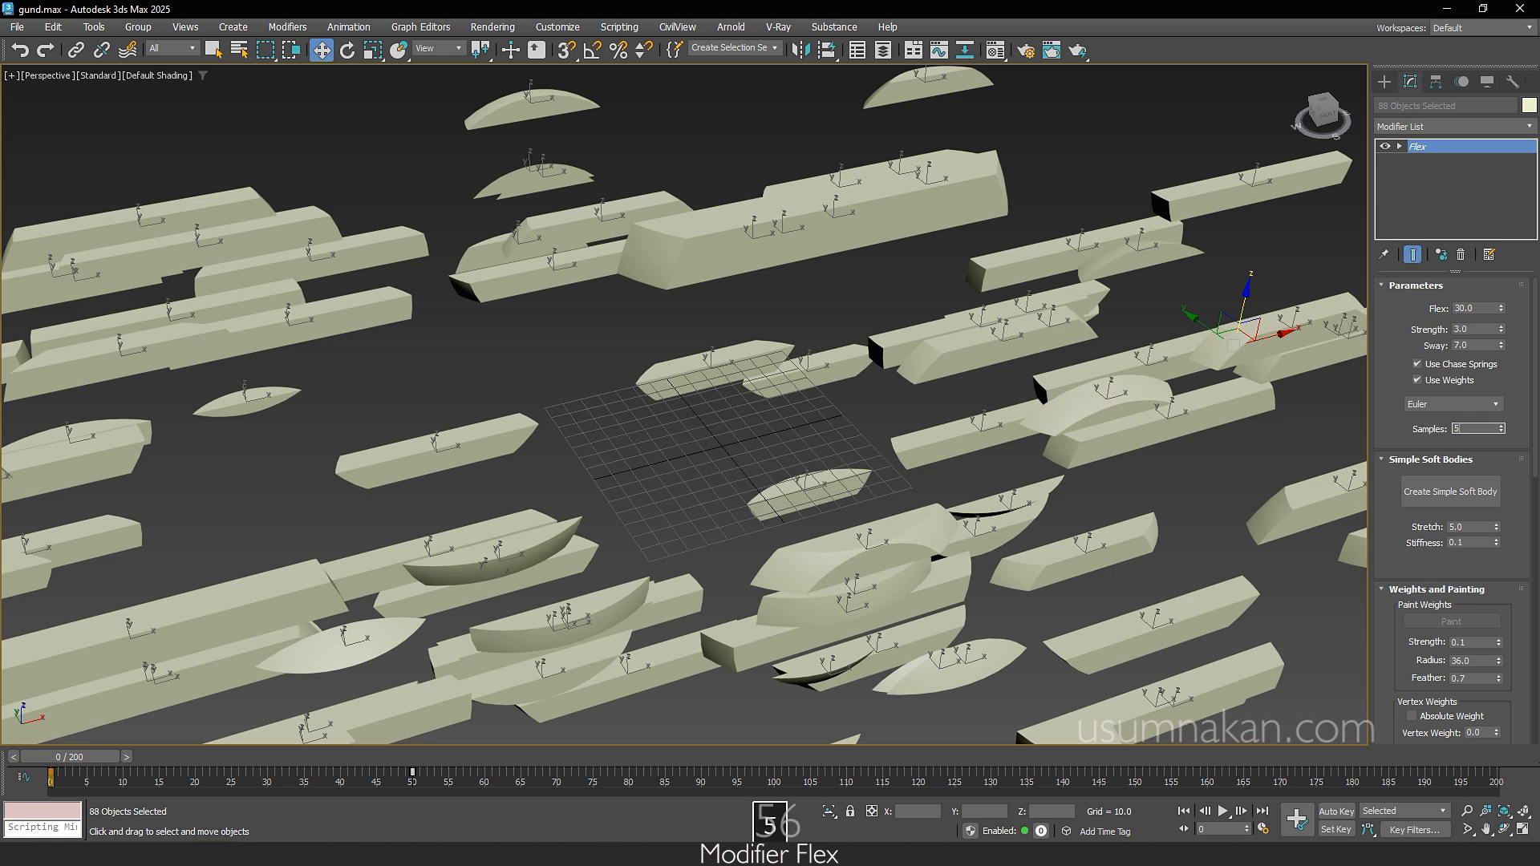
key("Return")
left_click_drag(110, 759, 72, 775)
key("w")
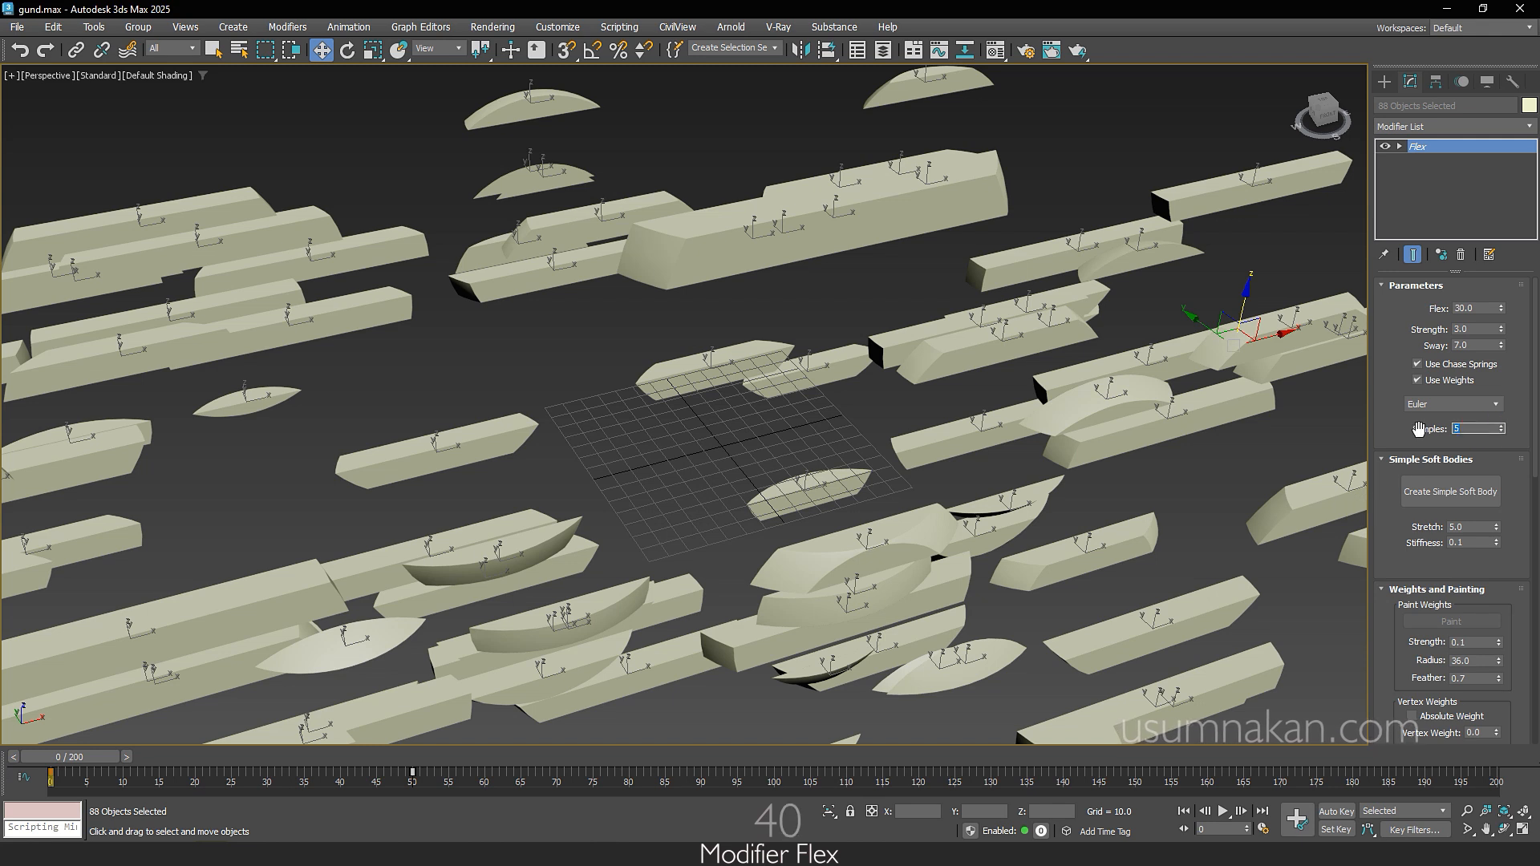
type("2")
key("Return")
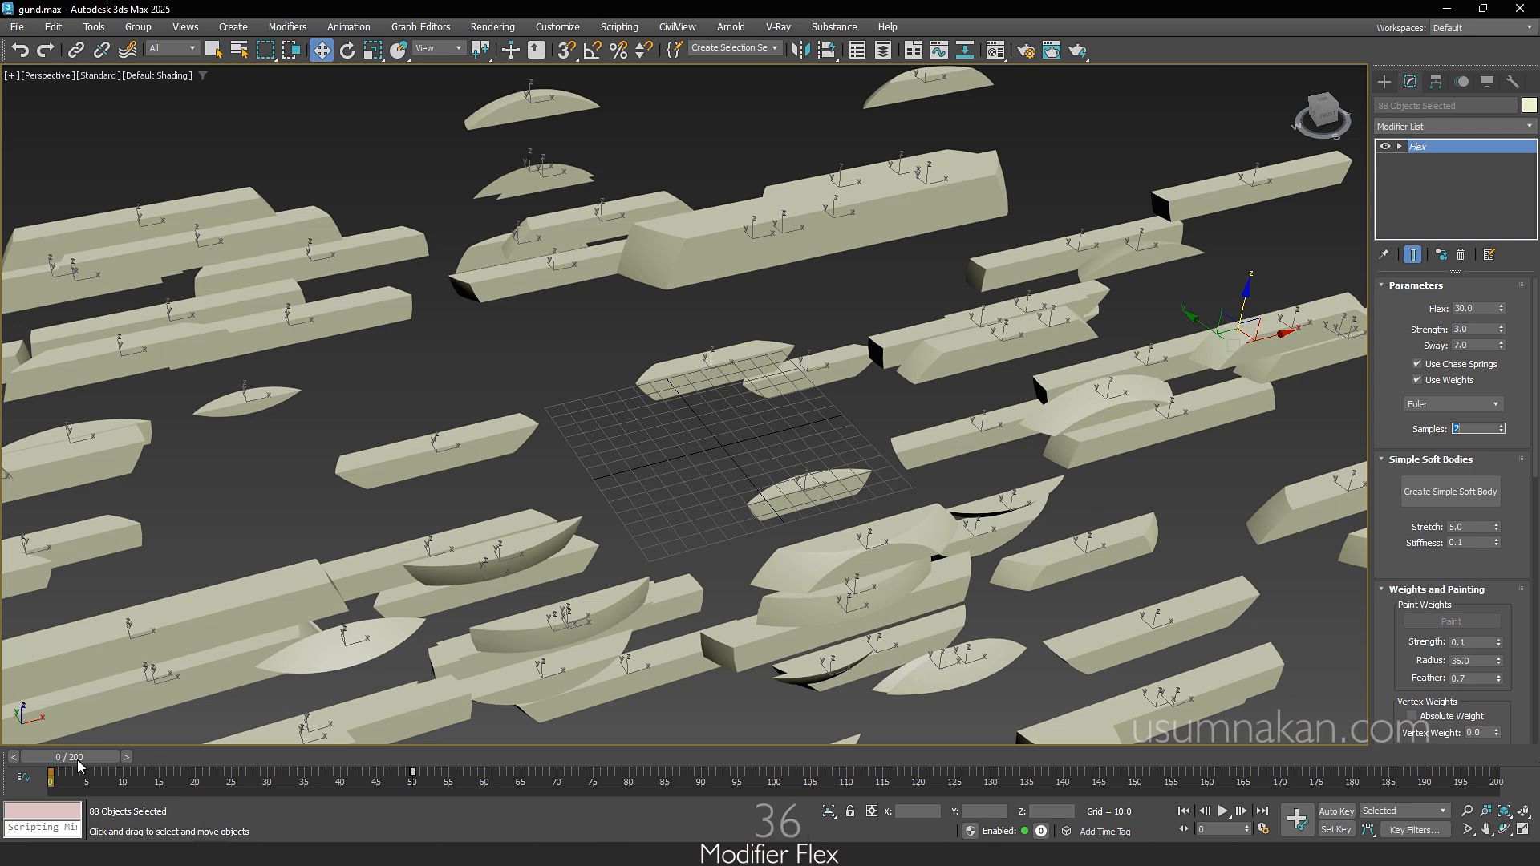
Step: Scrub the animation from frame 0 to about frame 153, deselecting the strips midway, and examine how they settle into the sphere
left_click_drag(68, 765, 726, 775)
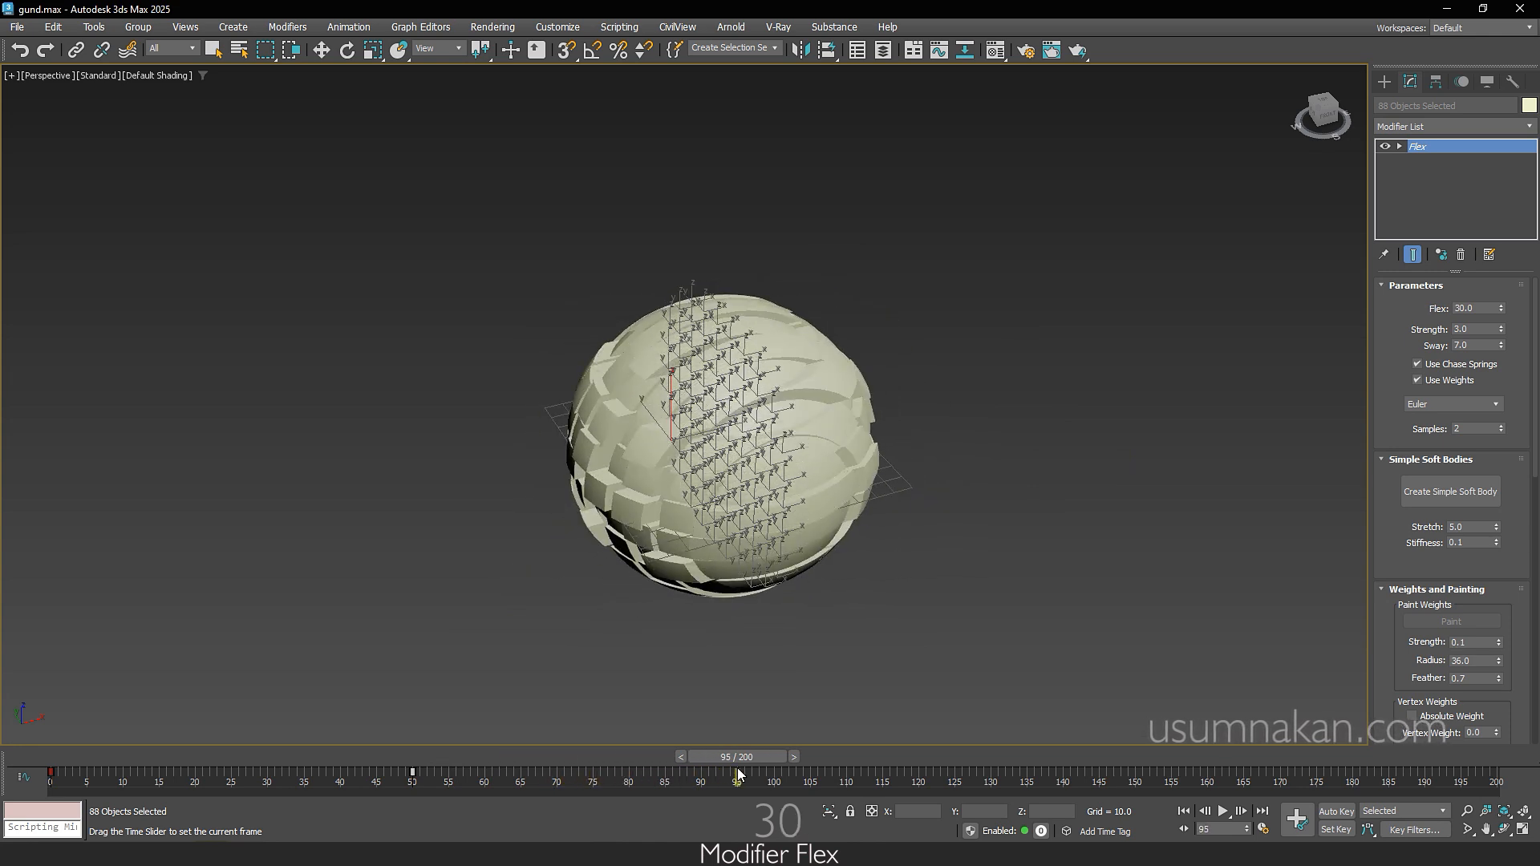
key("w")
key("F4")
left_click(673, 666)
key("F4")
mouse_move(736, 757)
left_mouse_down()
mouse_move(2, 761)
mouse_move(1124, 789)
left_mouse_up()
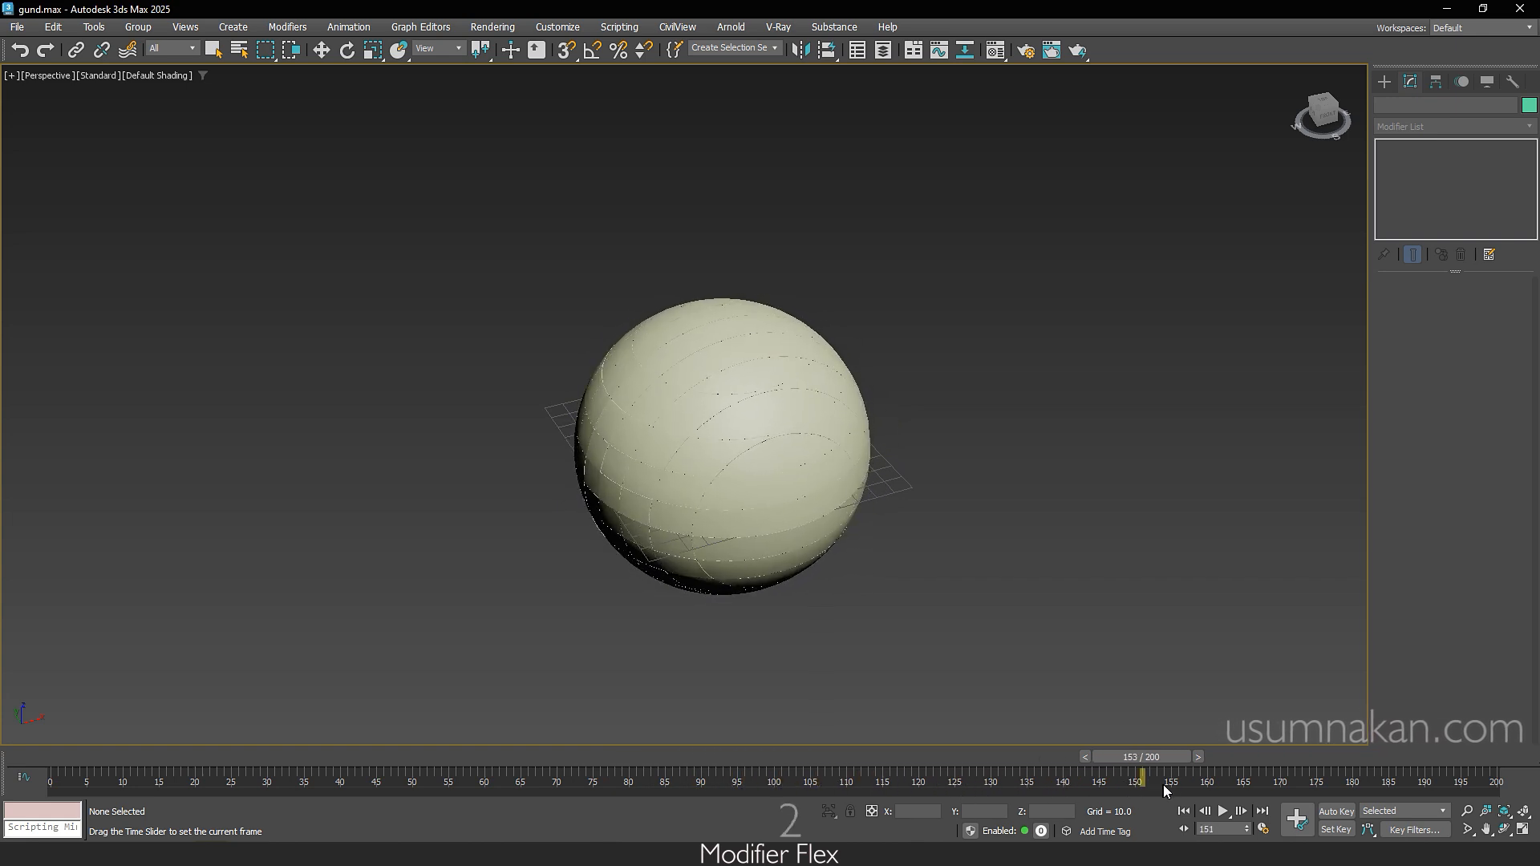